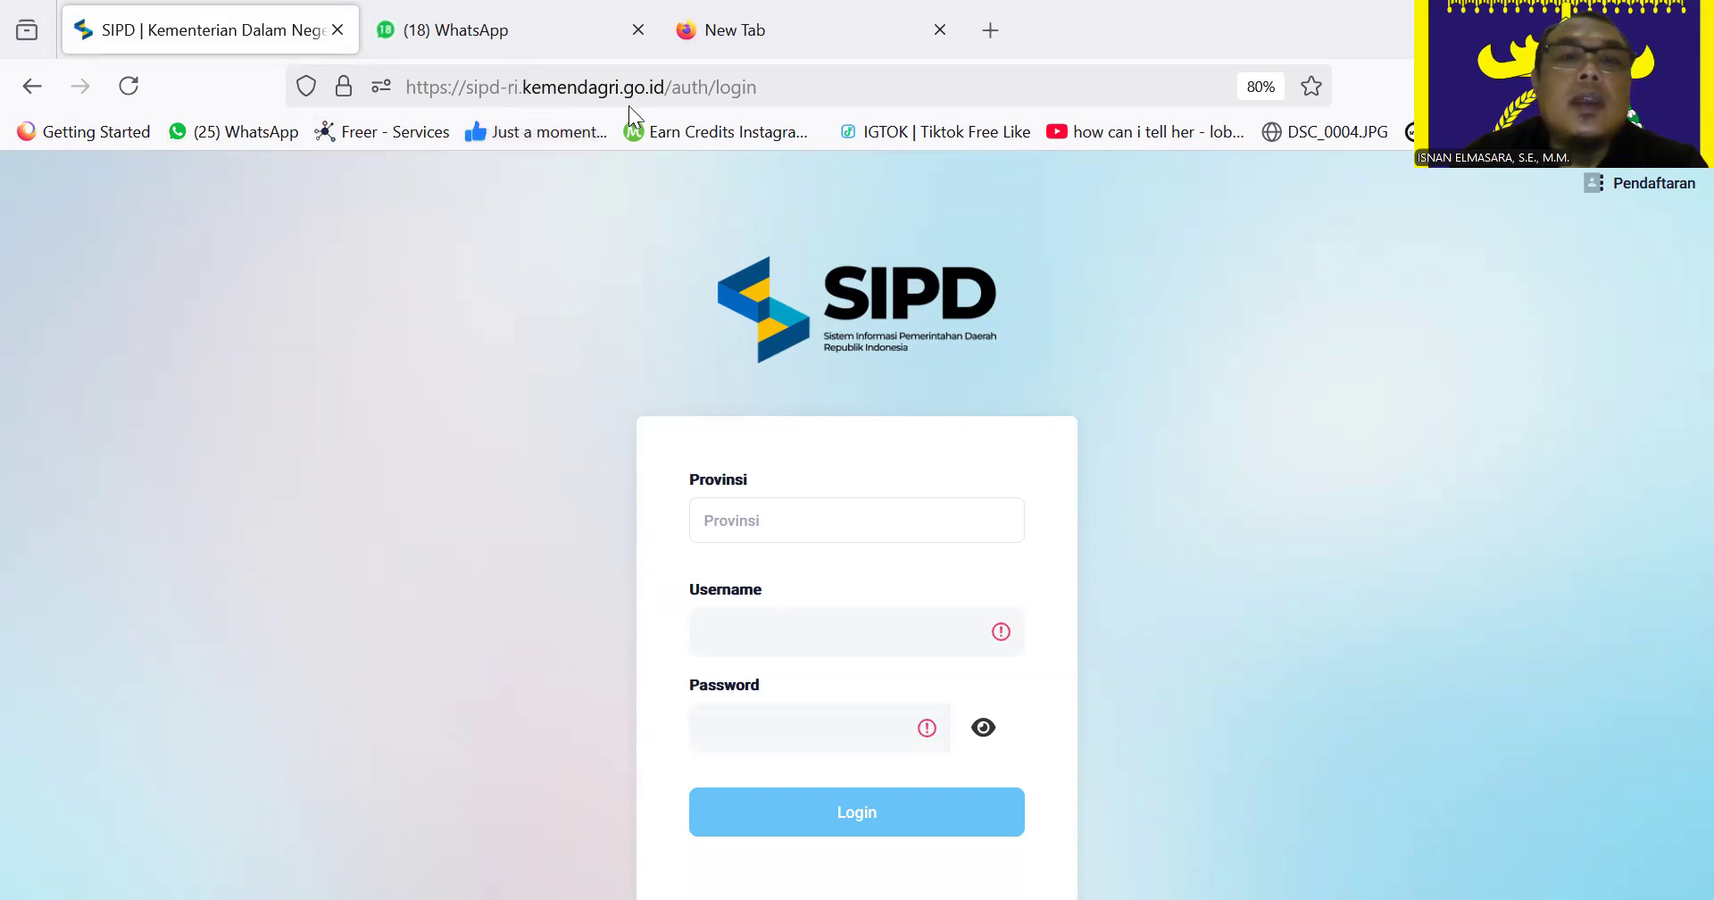
# Select Provinsi Lampung and Kota Metro as the login region.
pyautogui.click(837, 532)
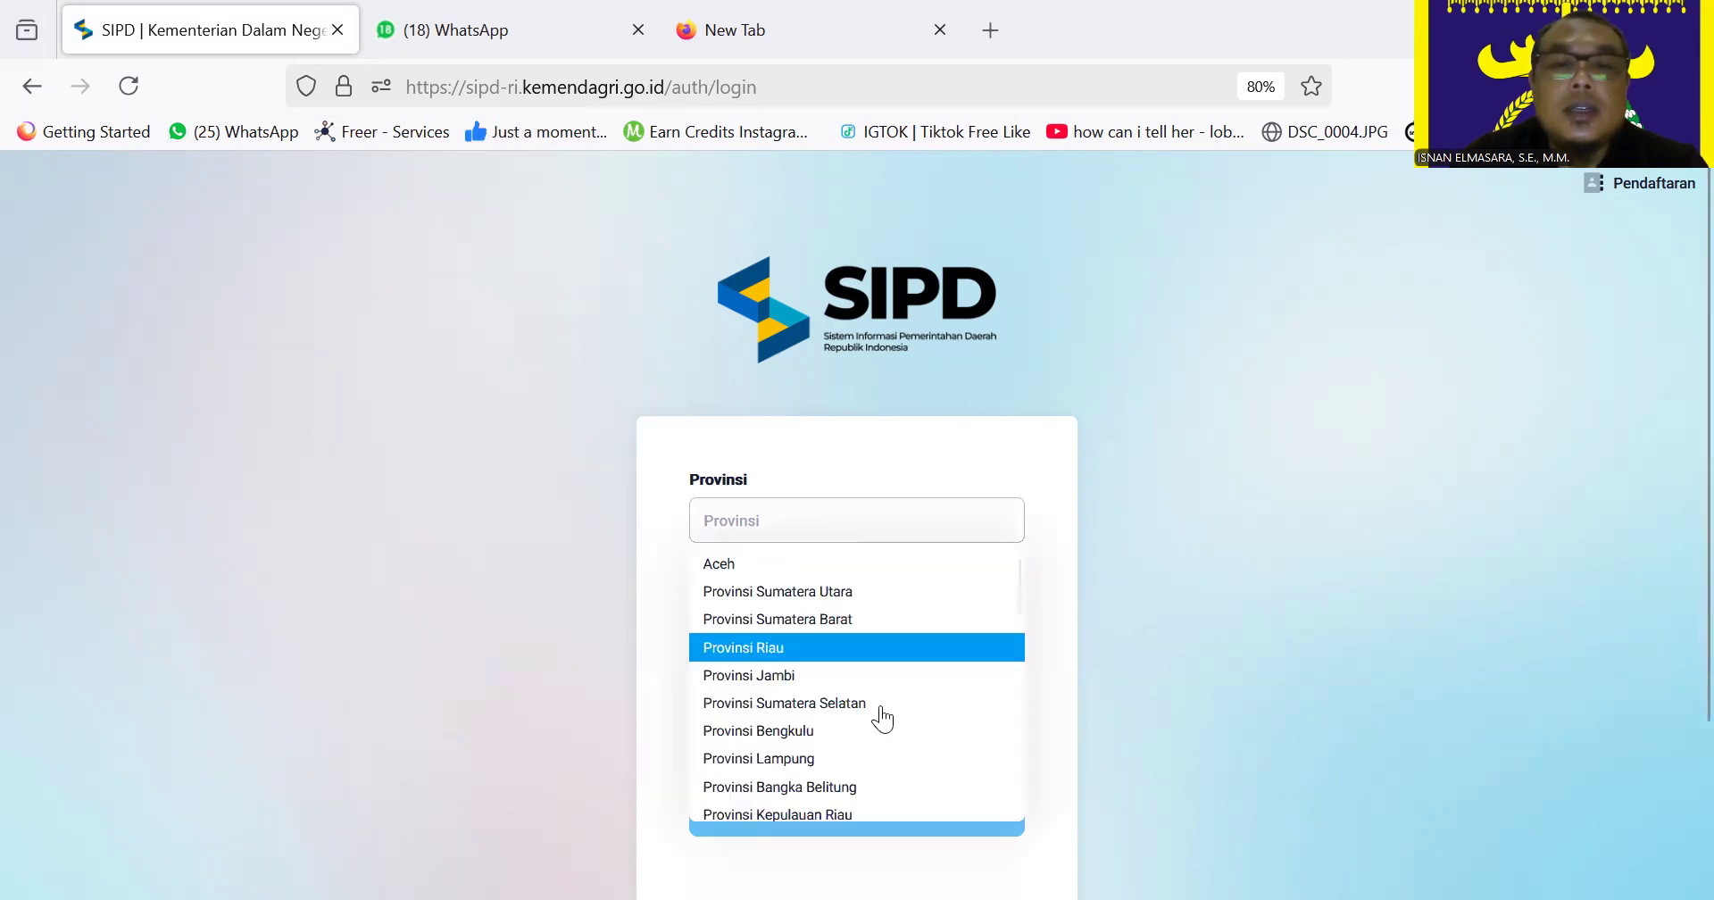
pyautogui.click(844, 759)
pyautogui.click(822, 623)
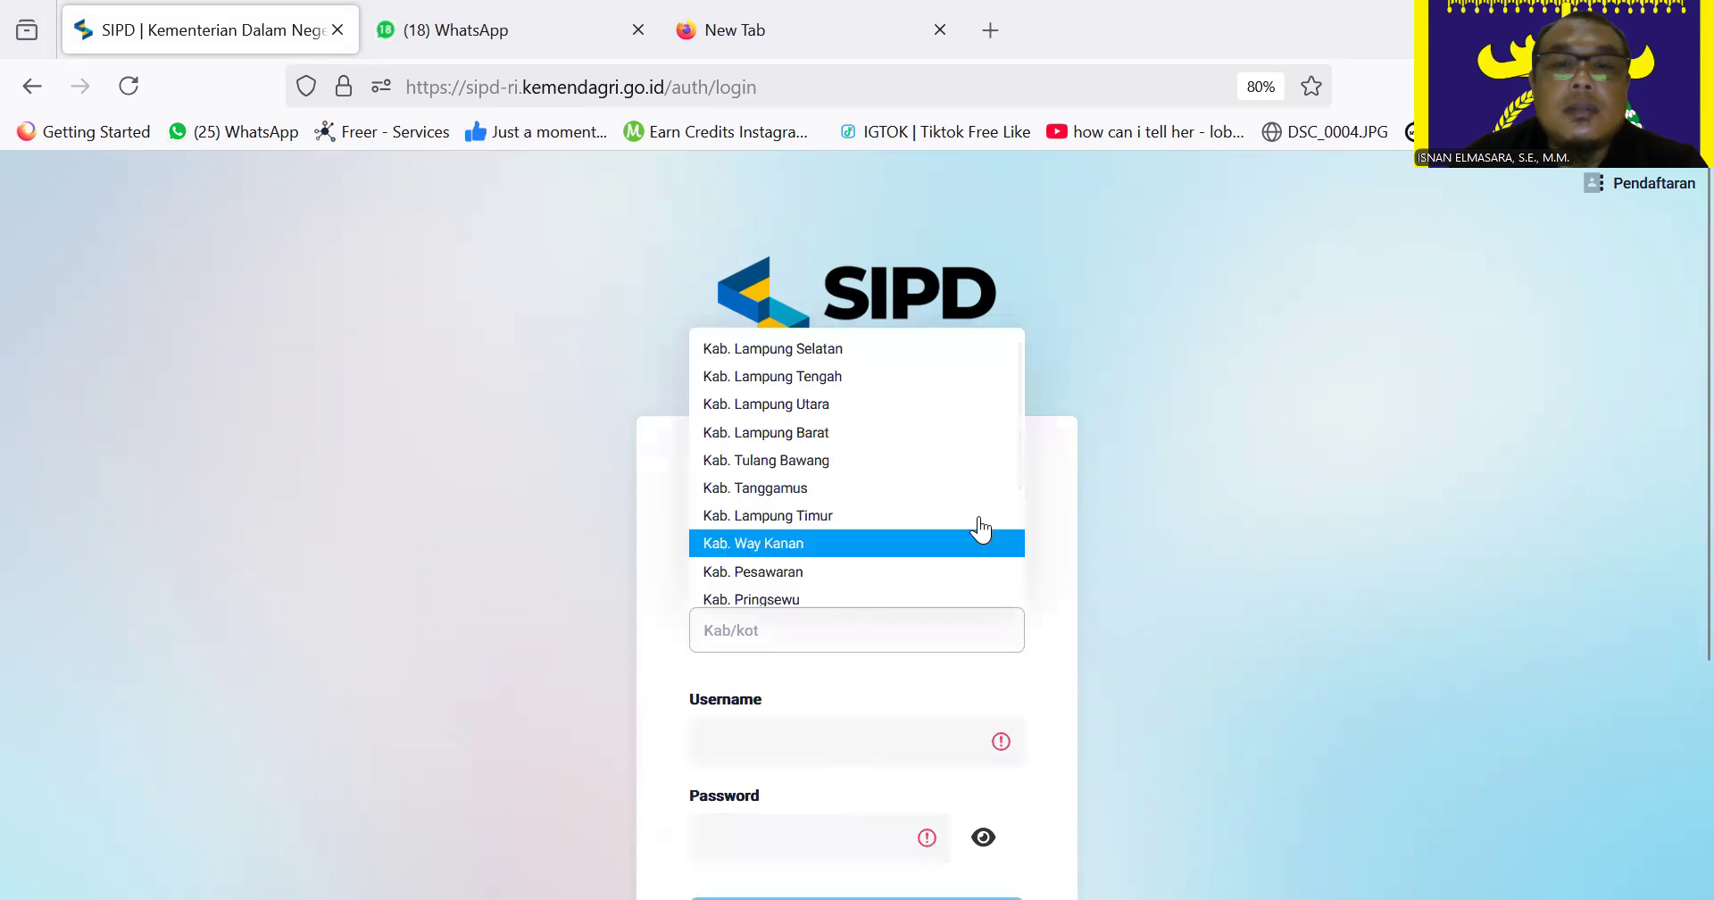
pyautogui.moveTo(1016, 466); pyautogui.dragTo(1011, 597)
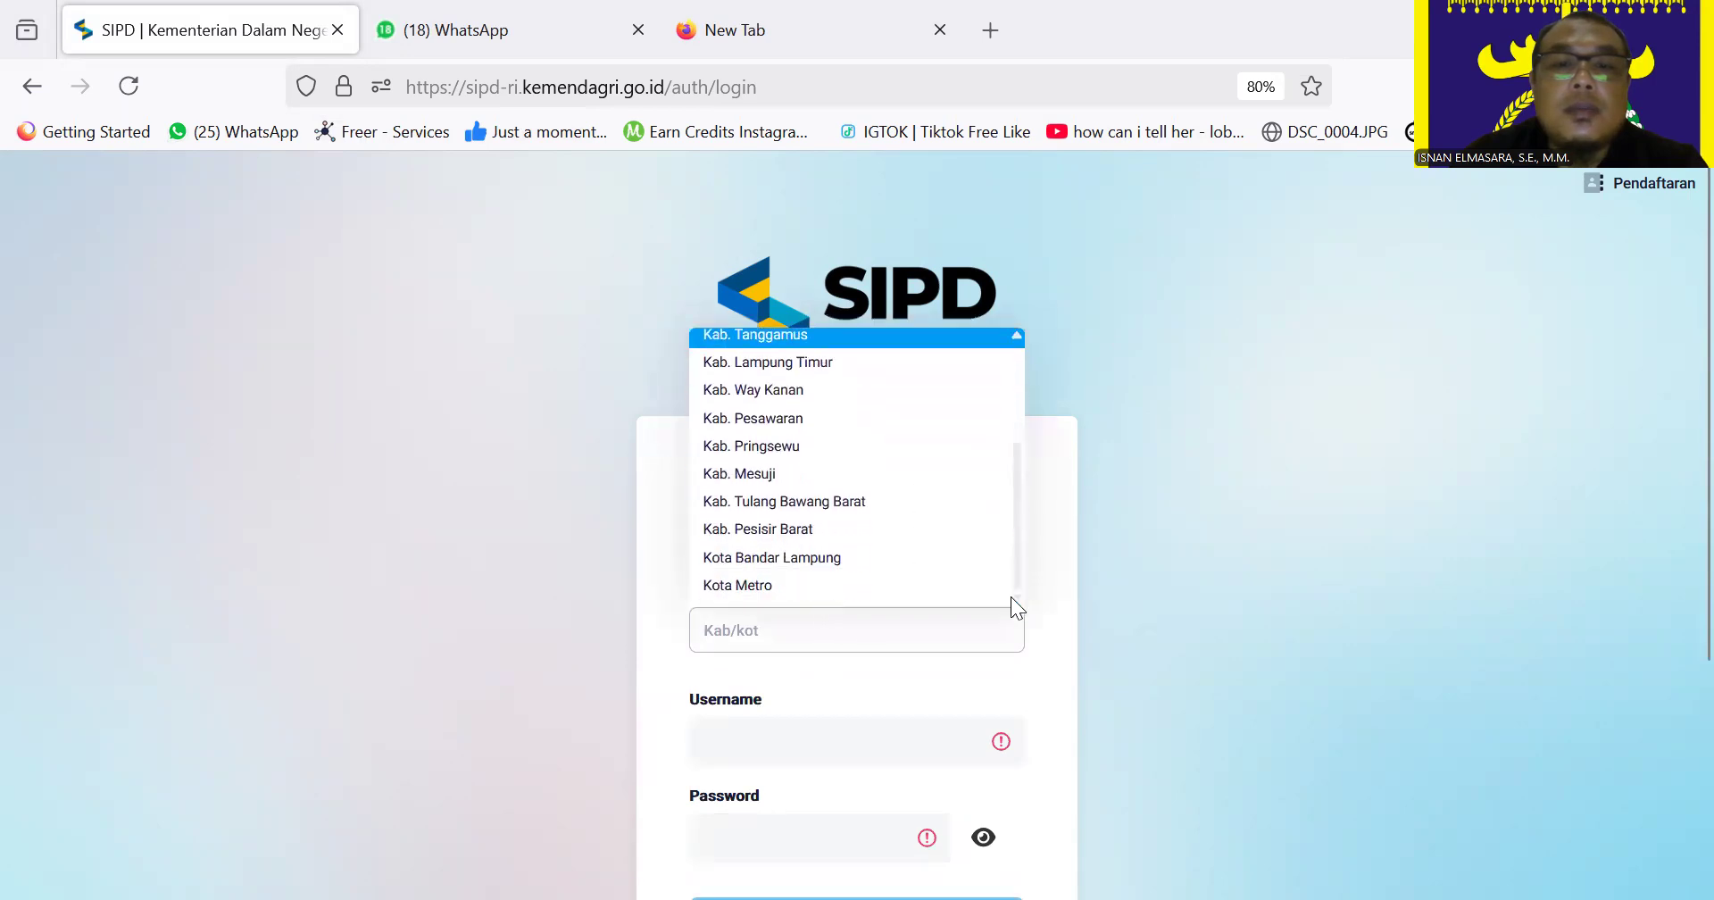
pyautogui.click(937, 586)
pyautogui.scroll(-3, 1047, 660)
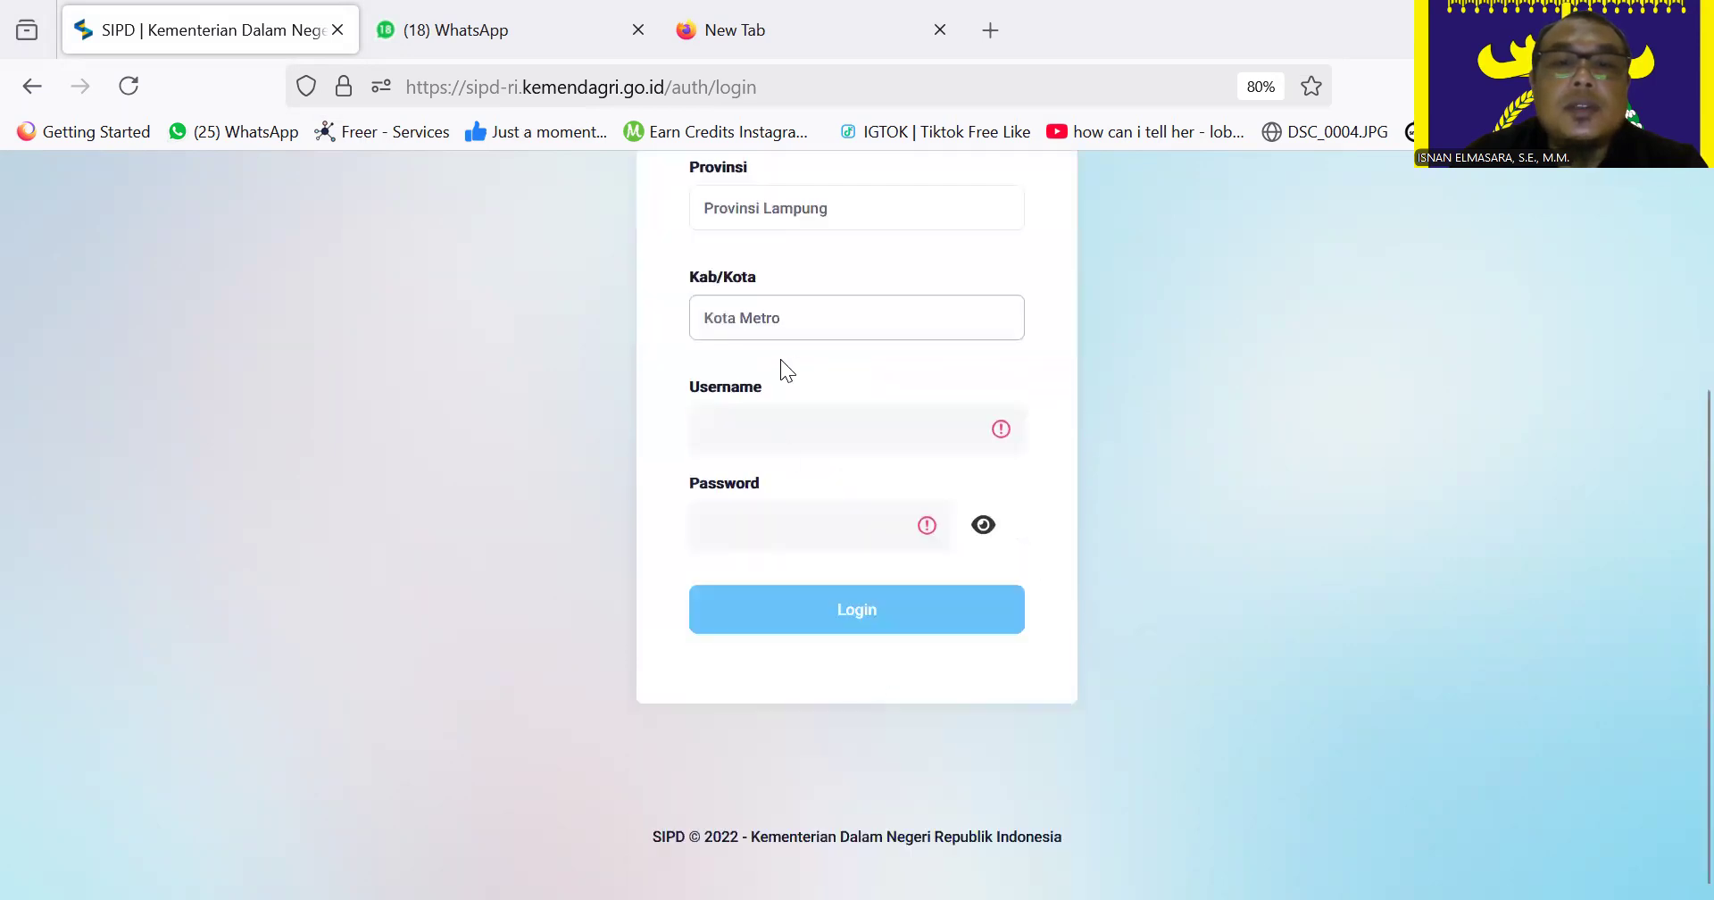
# Log in with the saved village username and enter the captcha code.
pyautogui.click(773, 441)
pyautogui.write('kel')
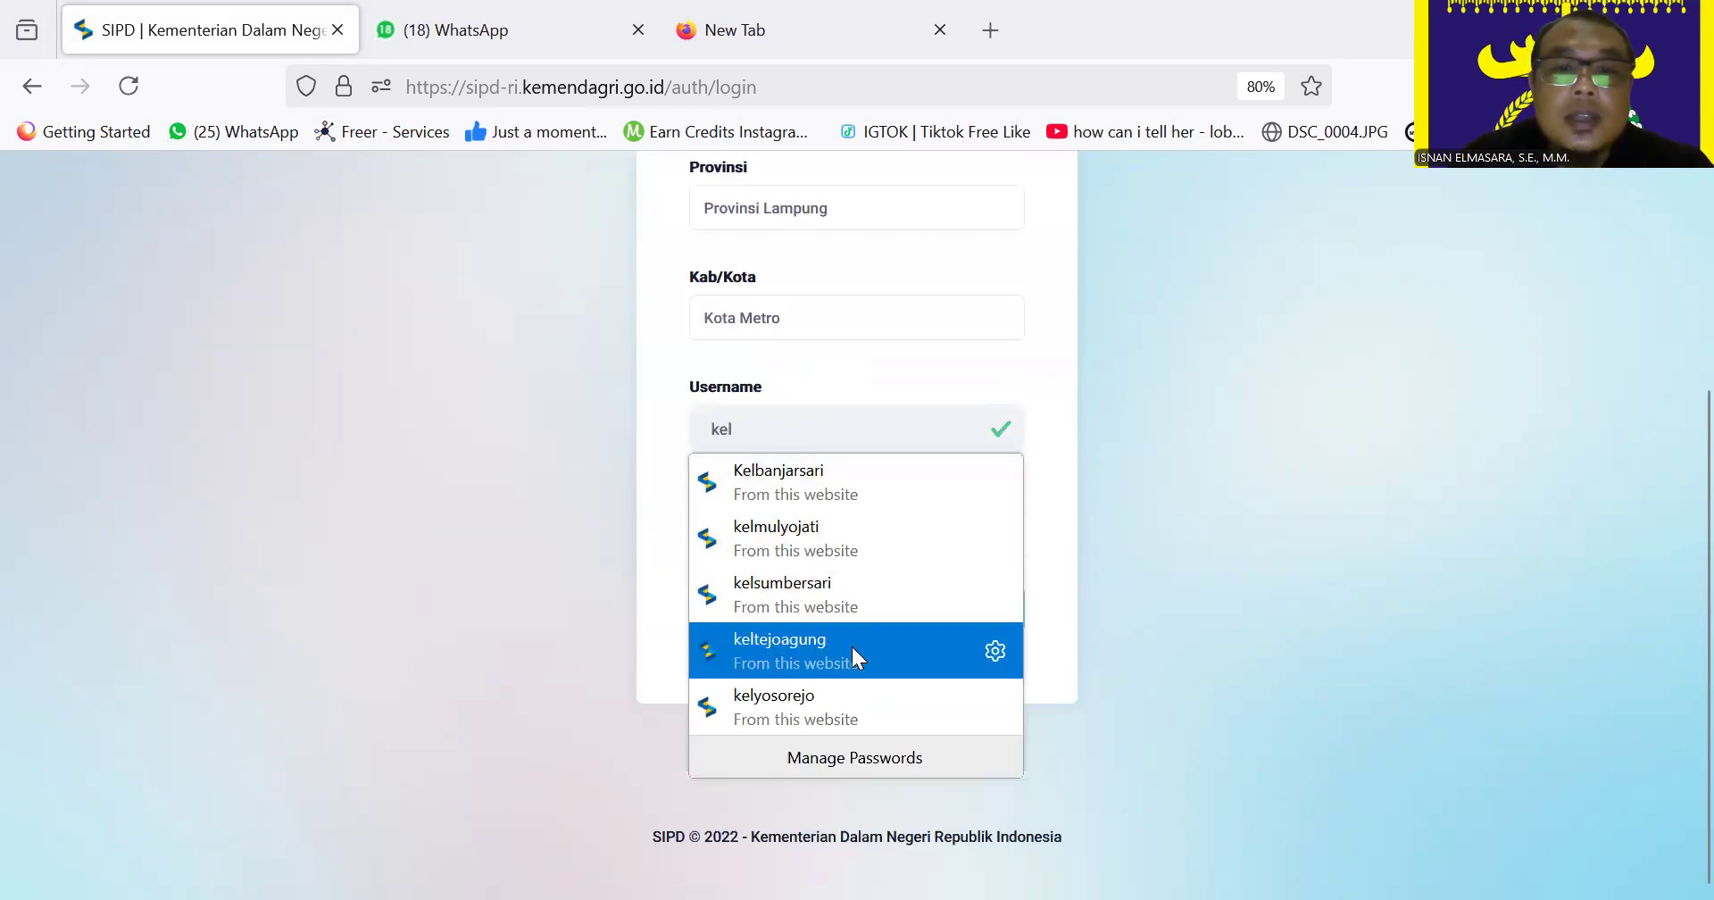
pyautogui.click(850, 645)
pyautogui.click(849, 605)
pyautogui.click(811, 396)
pyautogui.write('1(LJ')
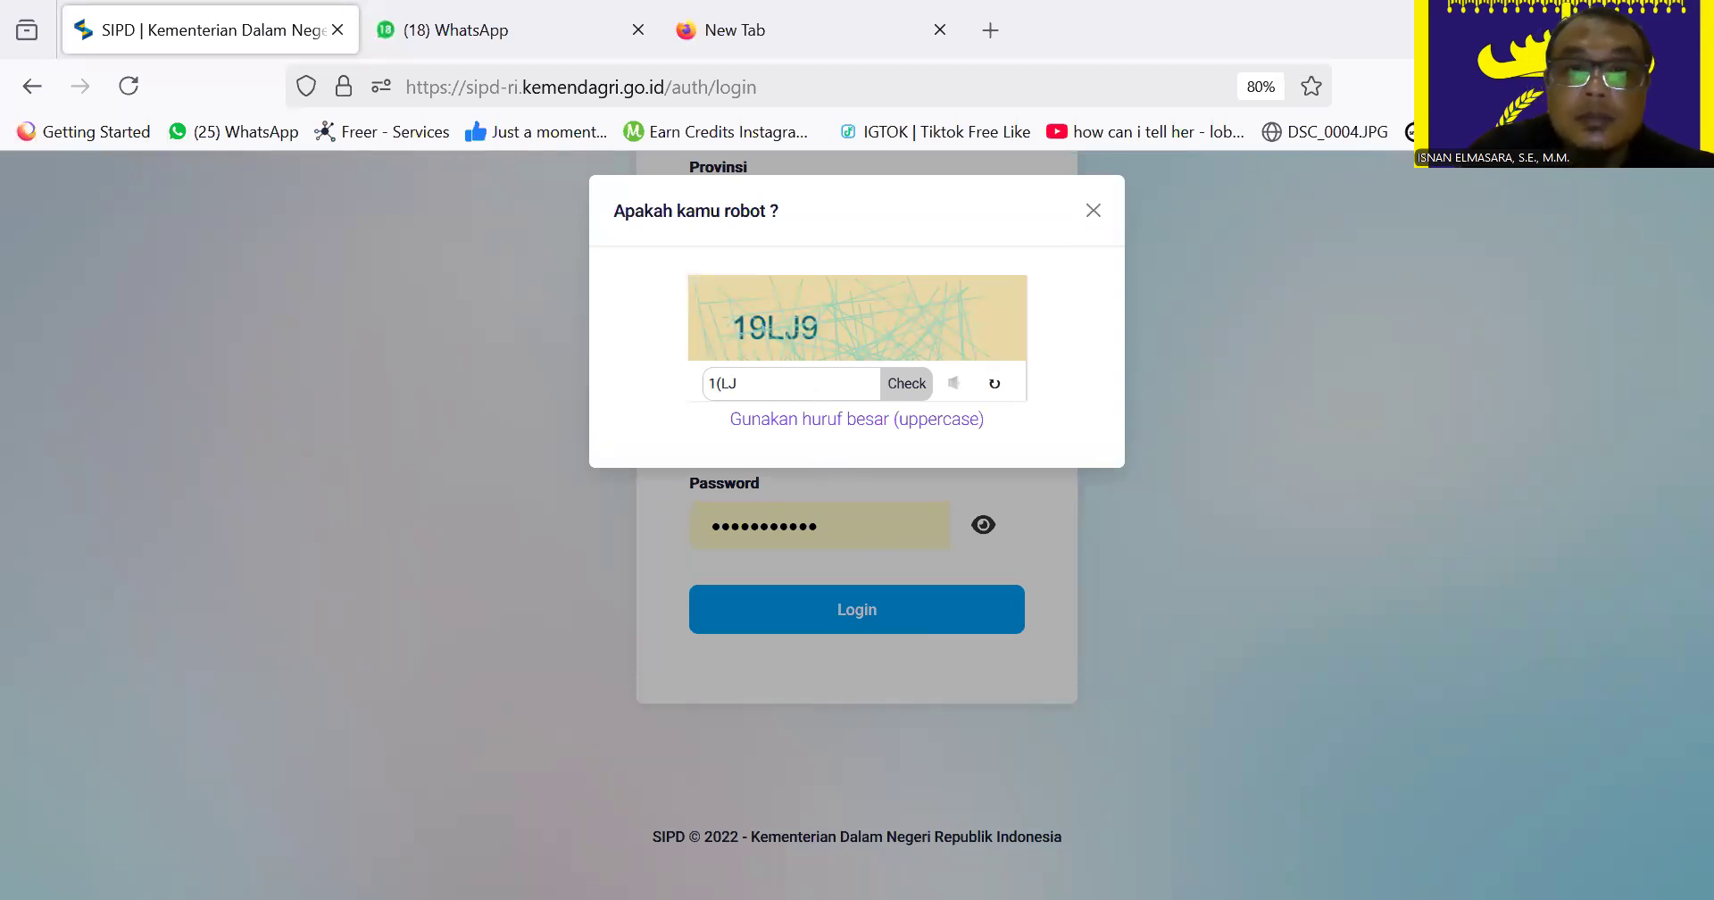
pyautogui.press('BackSpace')
pyautogui.press('BackSpace')
pyautogui.press('BackSpace')
pyautogui.write('9')
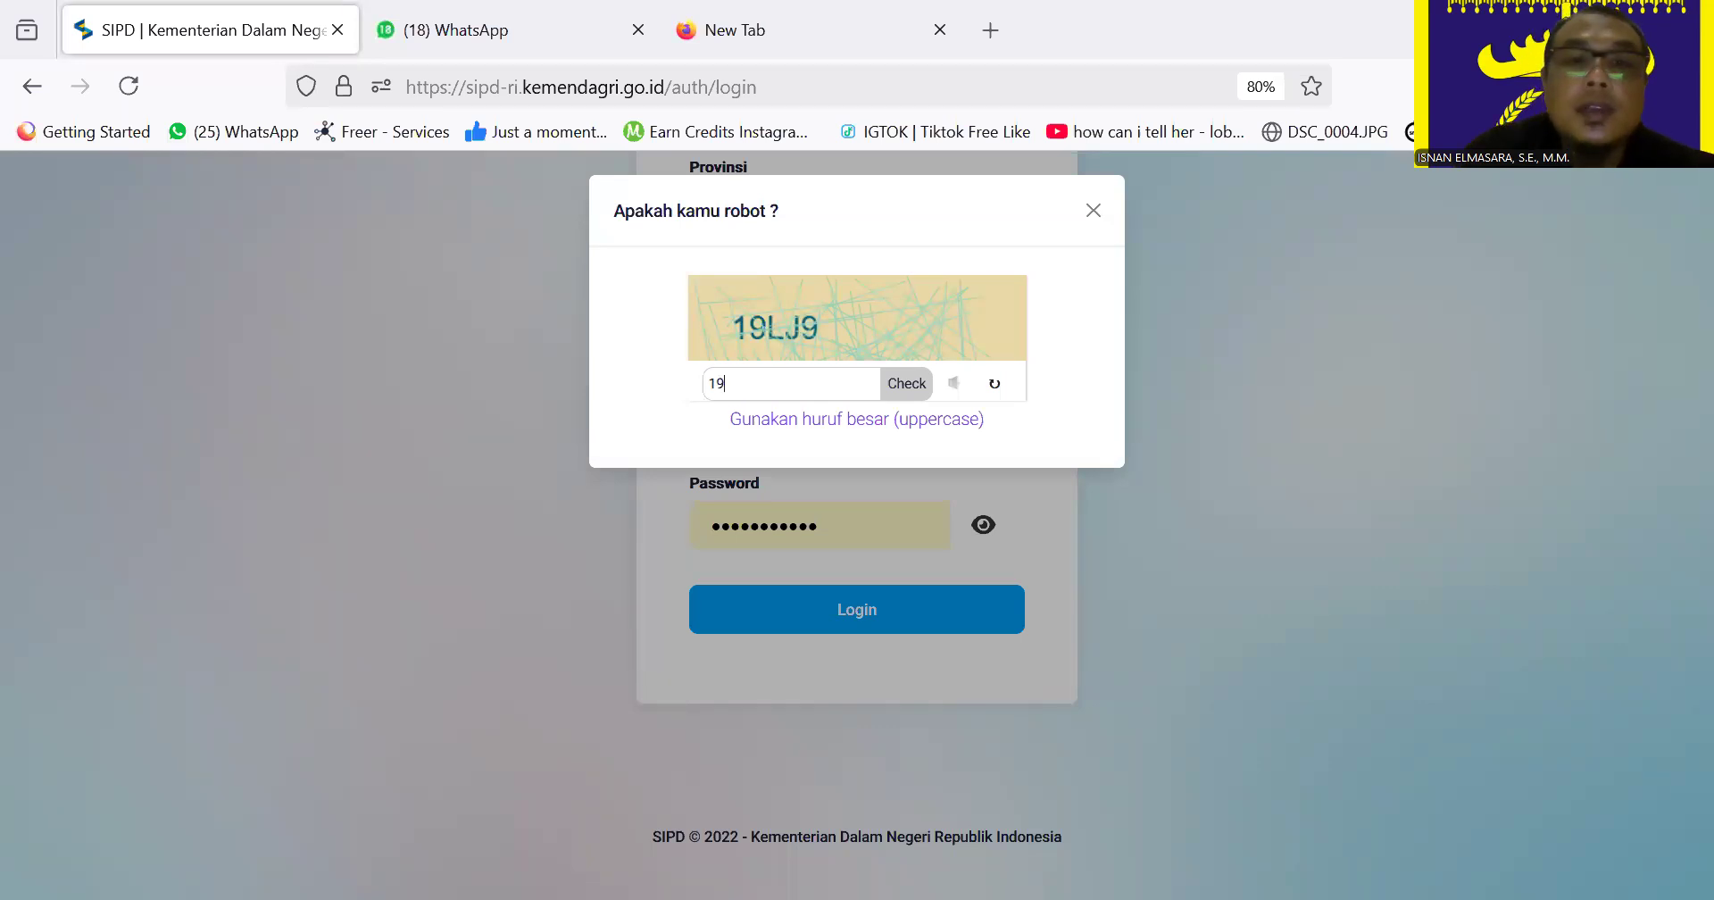
pyautogui.write('LJ9')
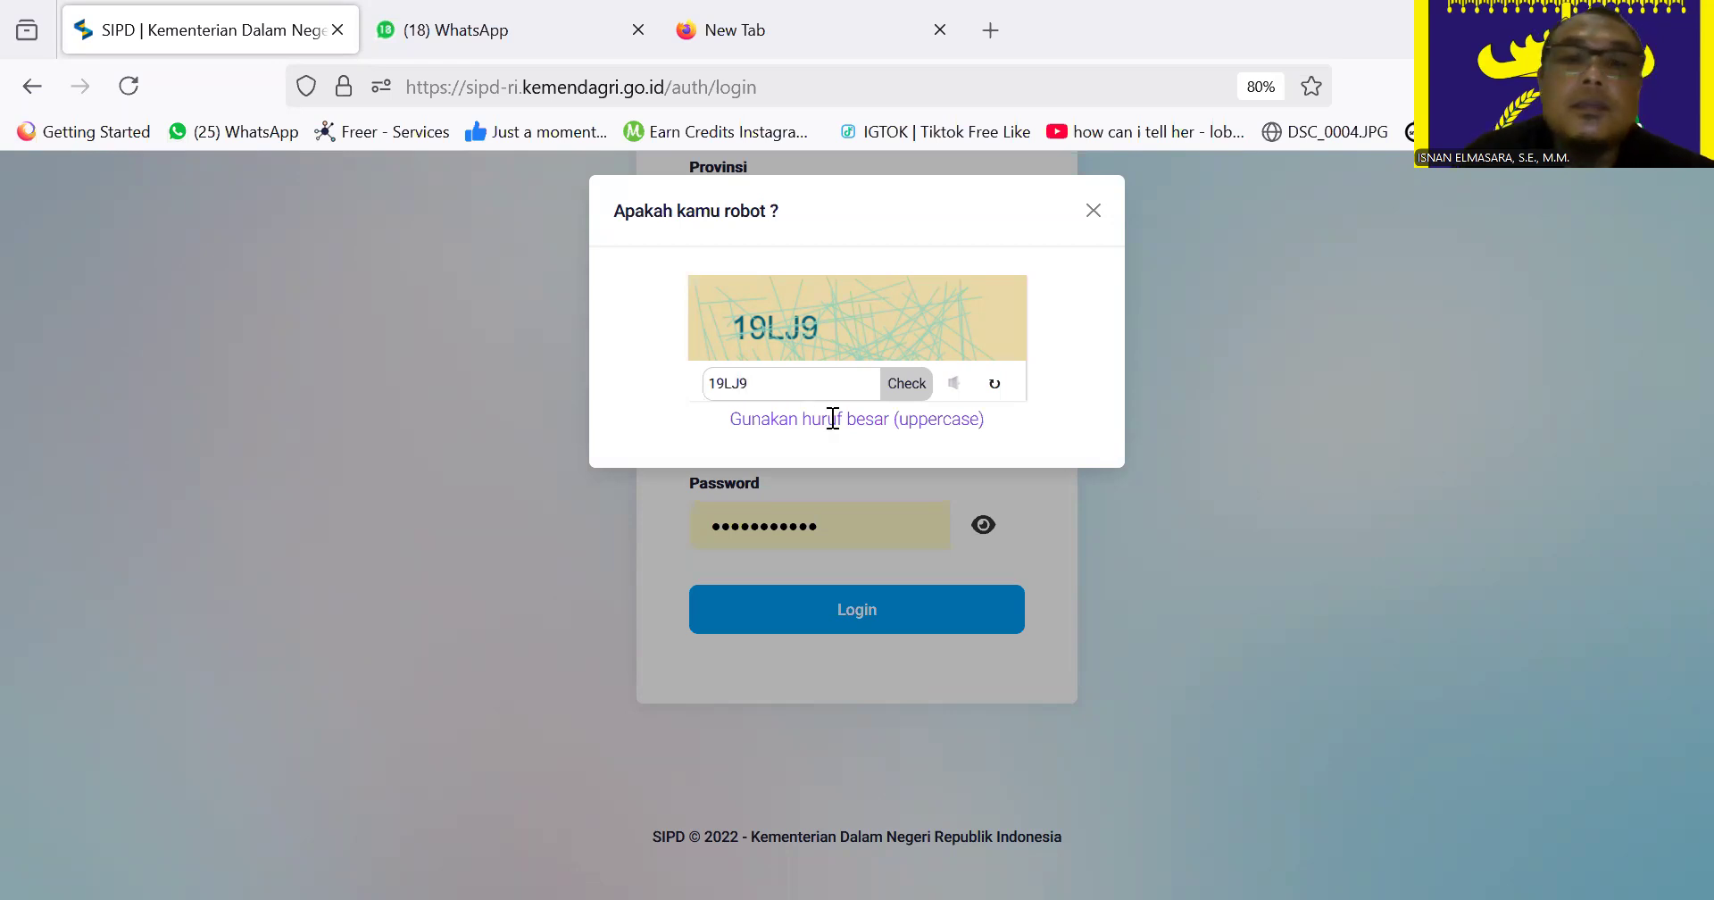
pyautogui.click(897, 386)
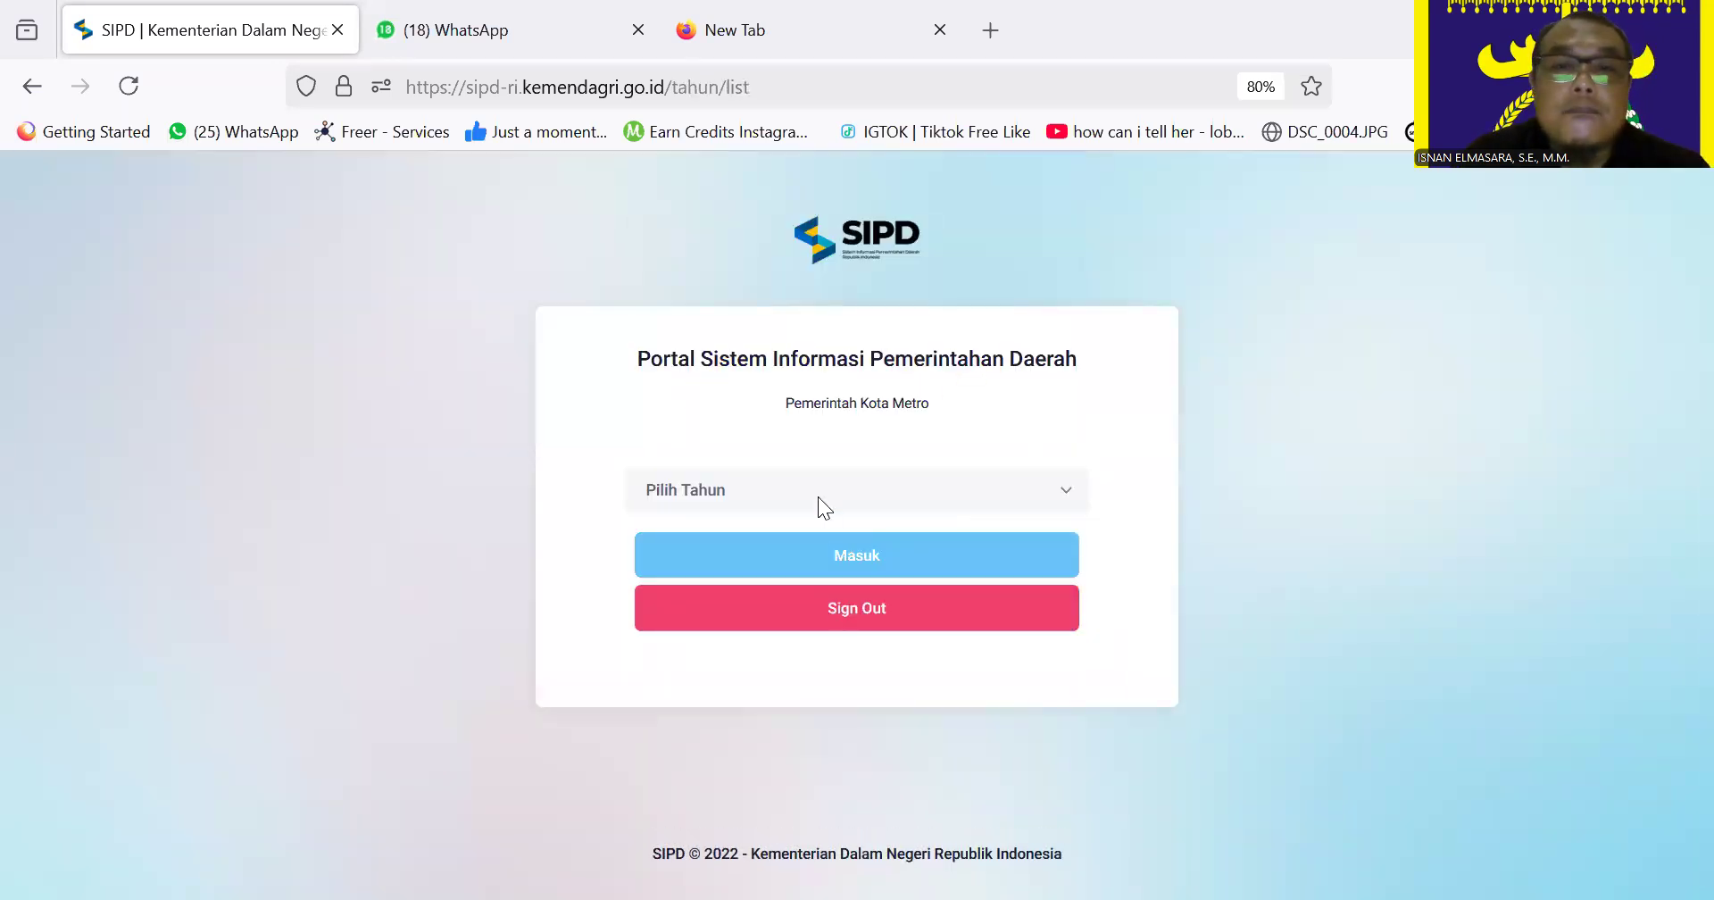
# Choose 2026 under Pilih Tahun and enter the dashboard.
pyautogui.click(818, 495)
pyautogui.click(750, 622)
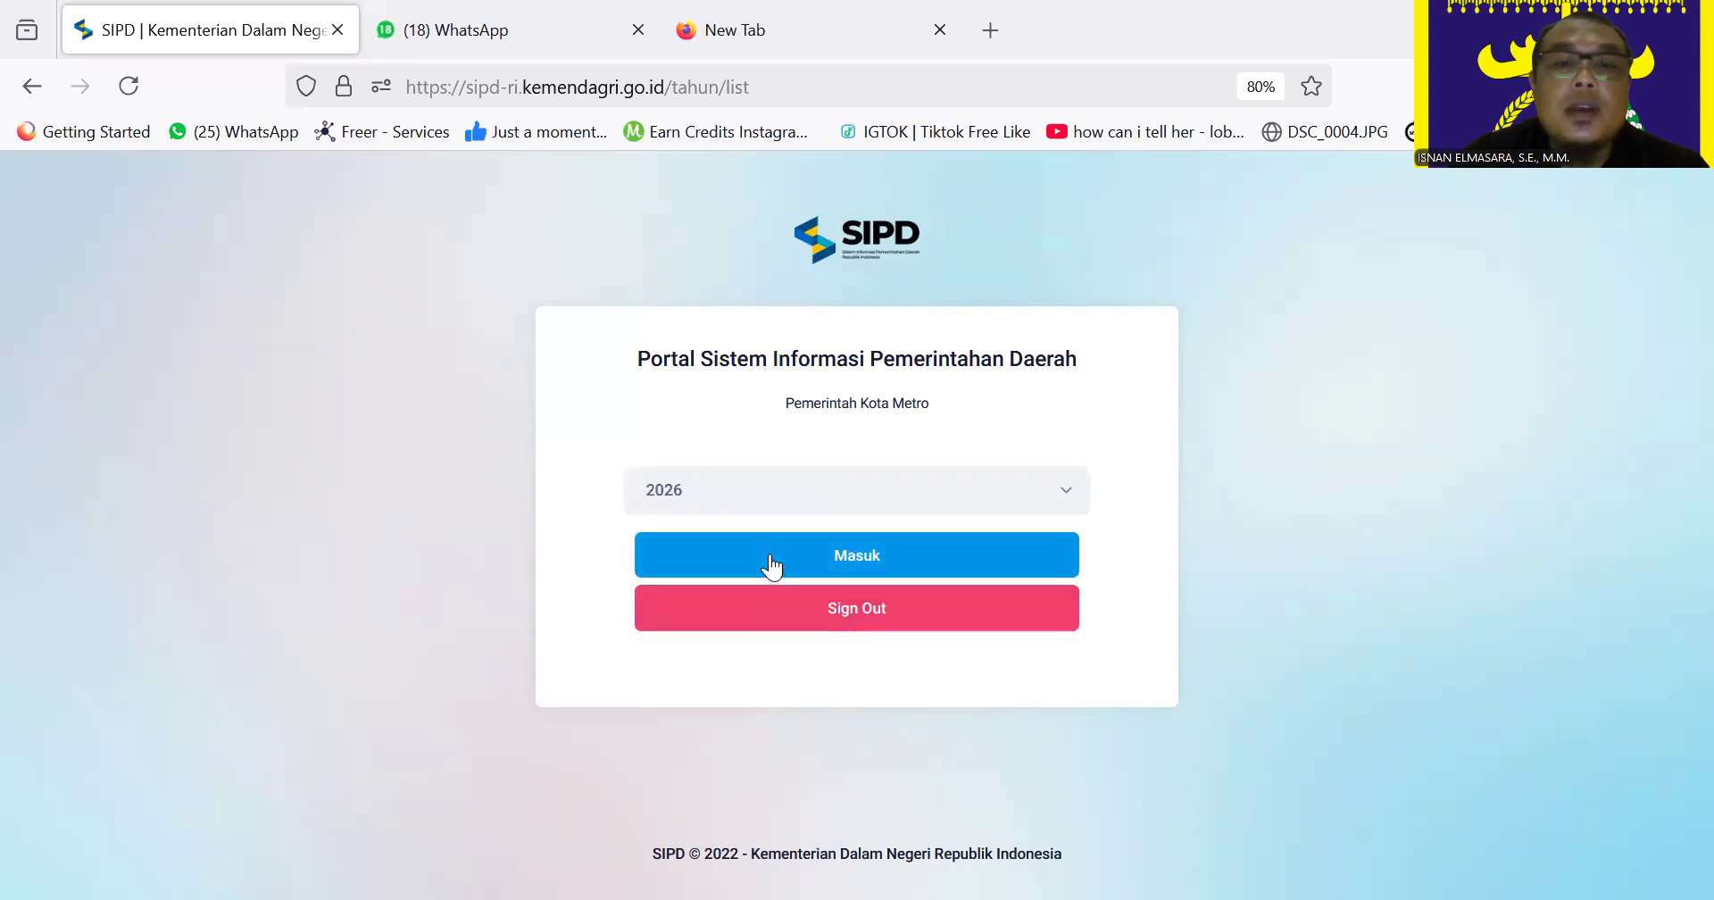
pyautogui.click(770, 564)
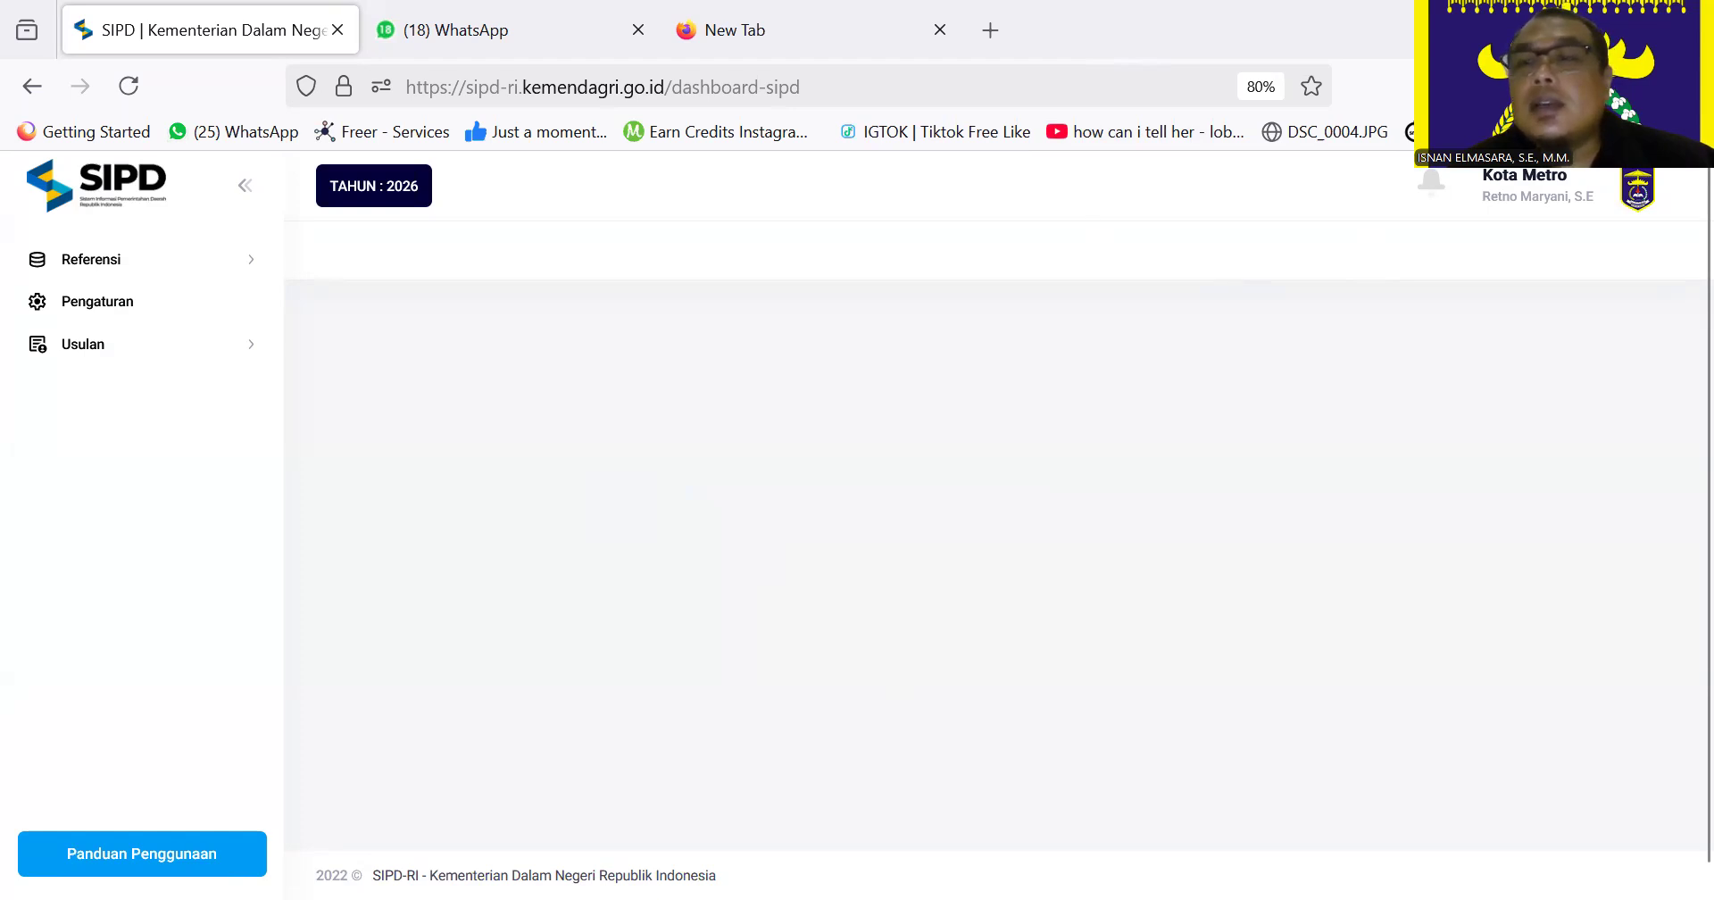
# Open Profil Saya from the avatar menu and view the Ganti Password form without saving.
pyautogui.click(1637, 192)
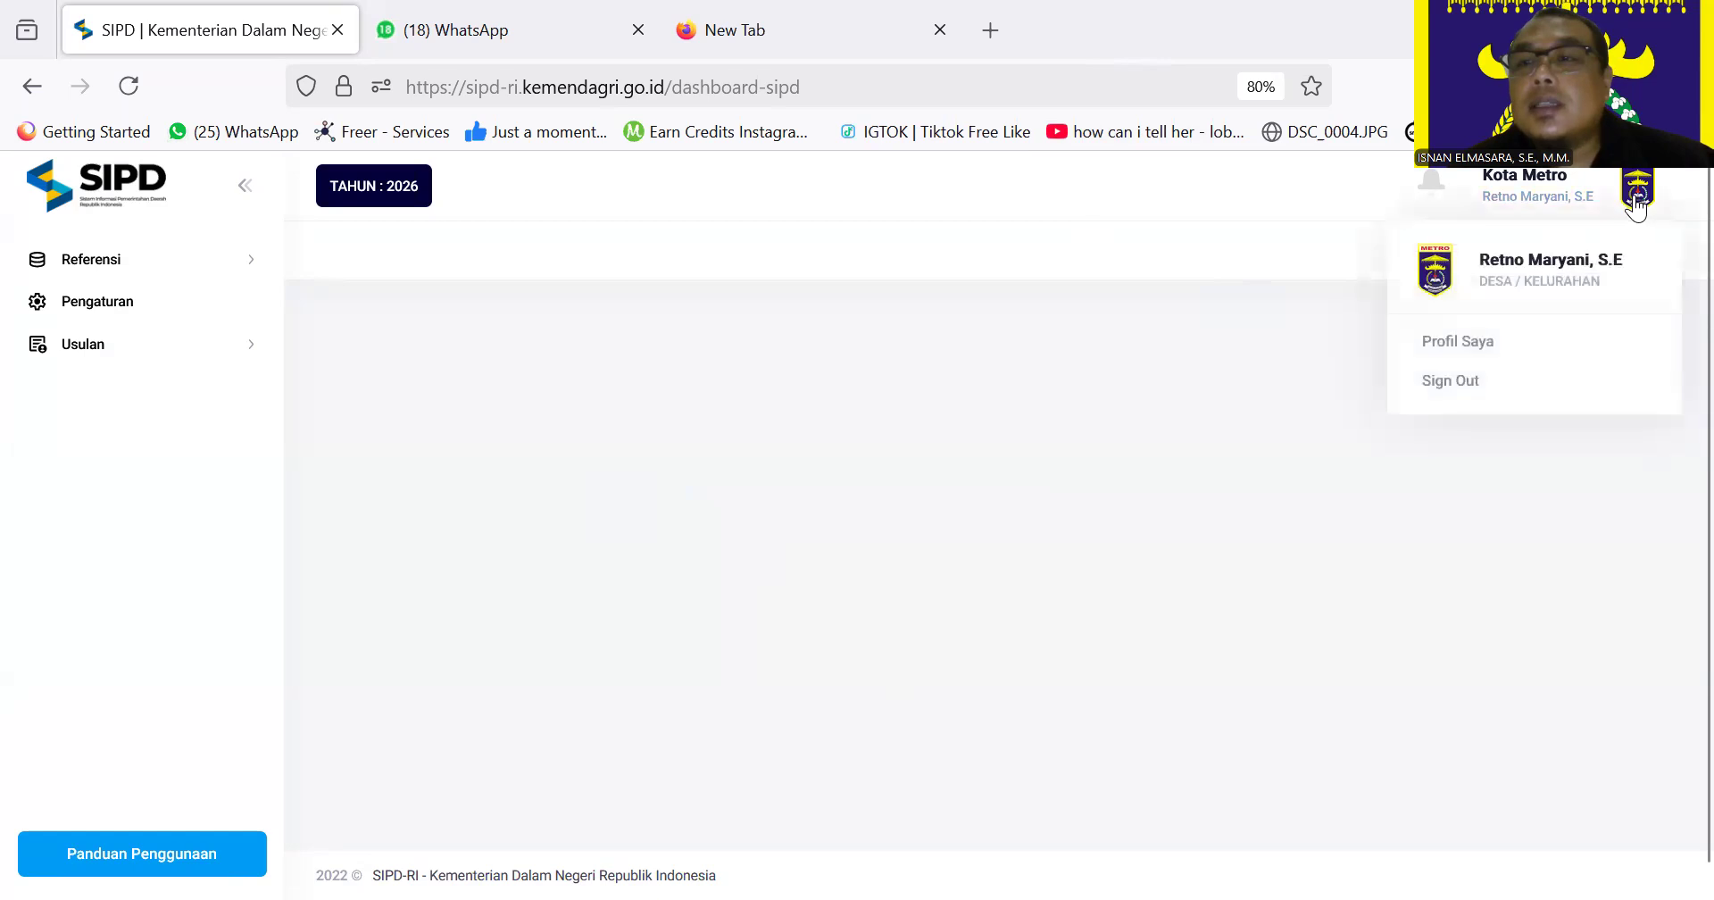
pyautogui.click(1527, 345)
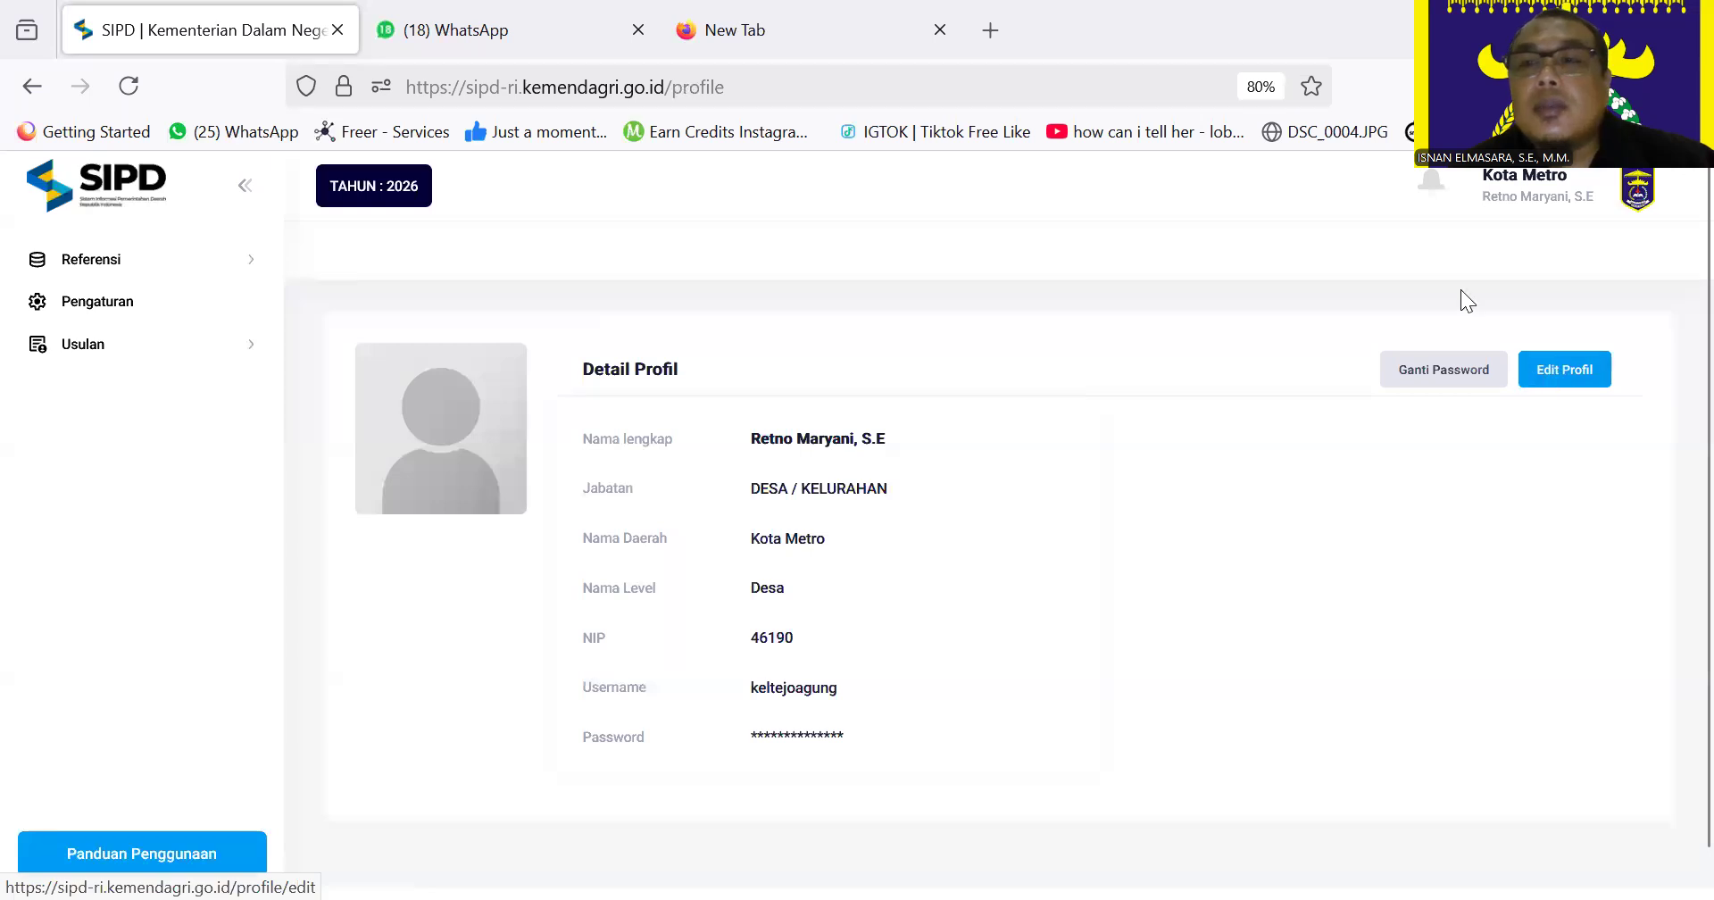
pyautogui.click(1444, 371)
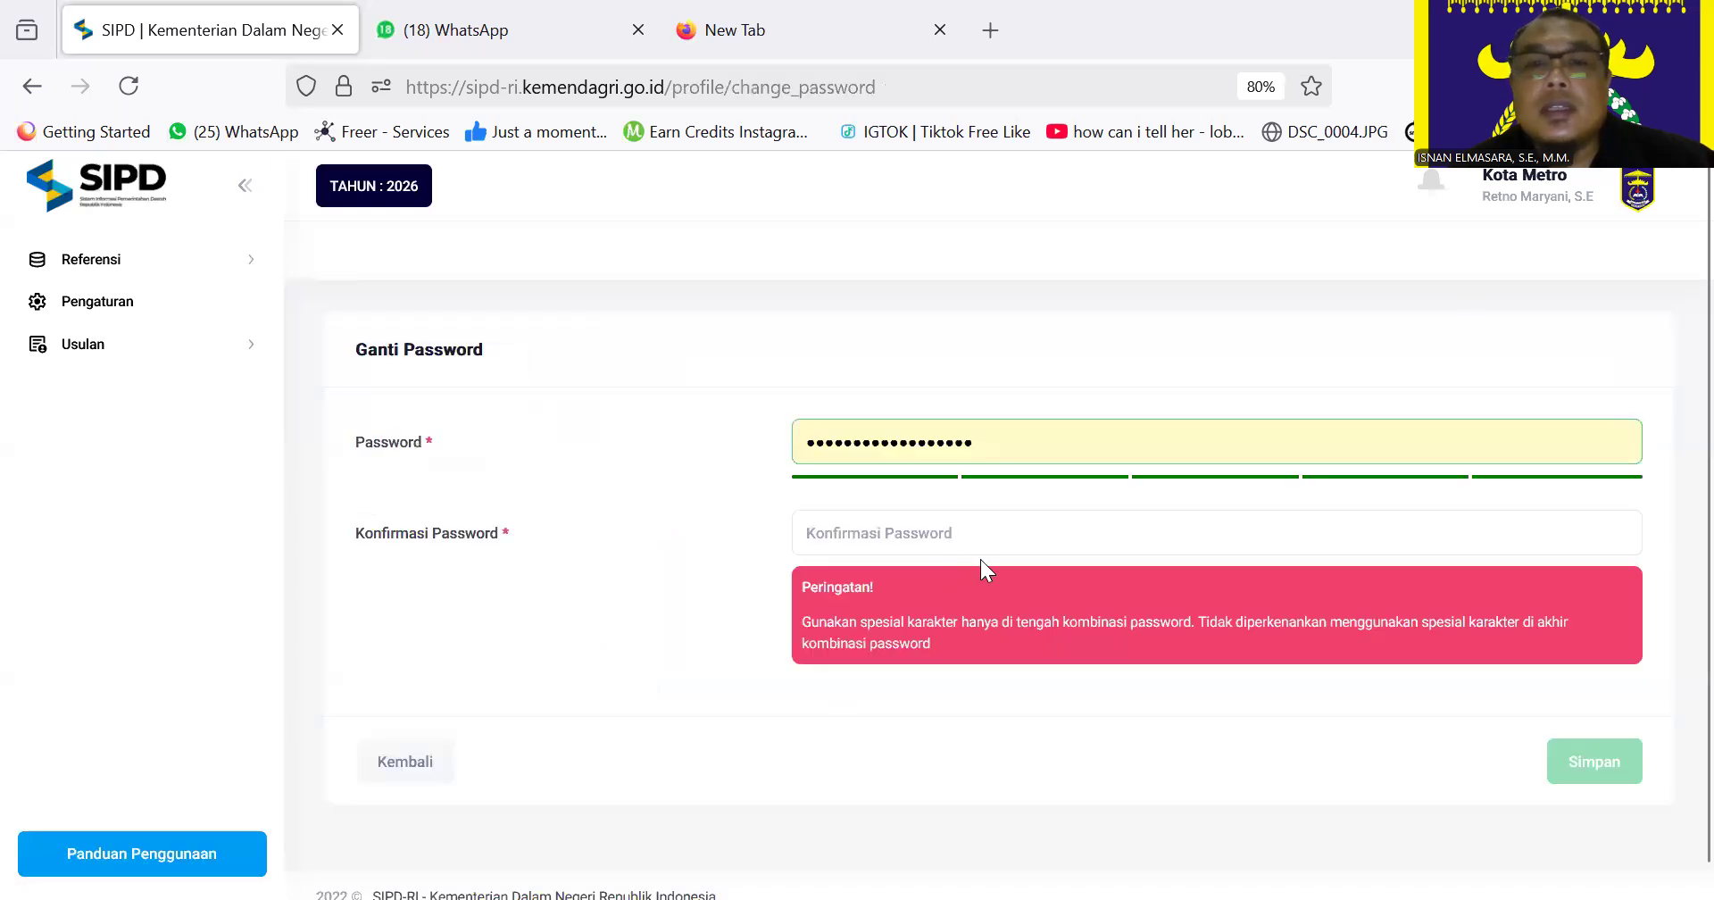
pyautogui.click(436, 769)
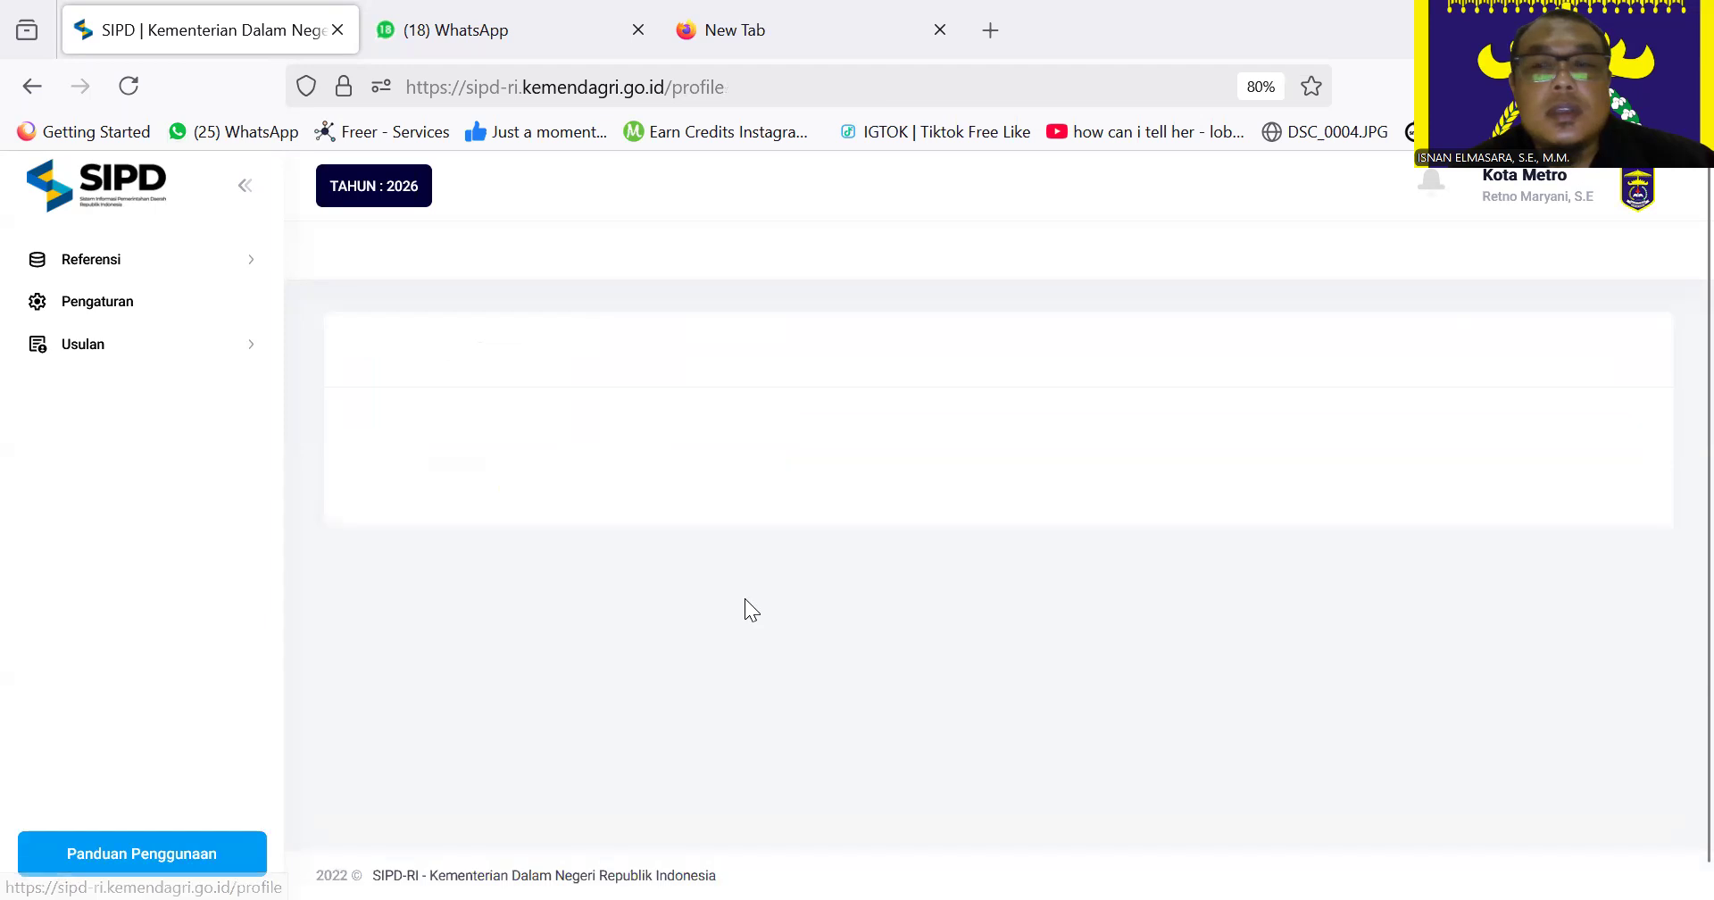
# Look over the Edit Profil form's username field without making changes.
pyautogui.click(1601, 367)
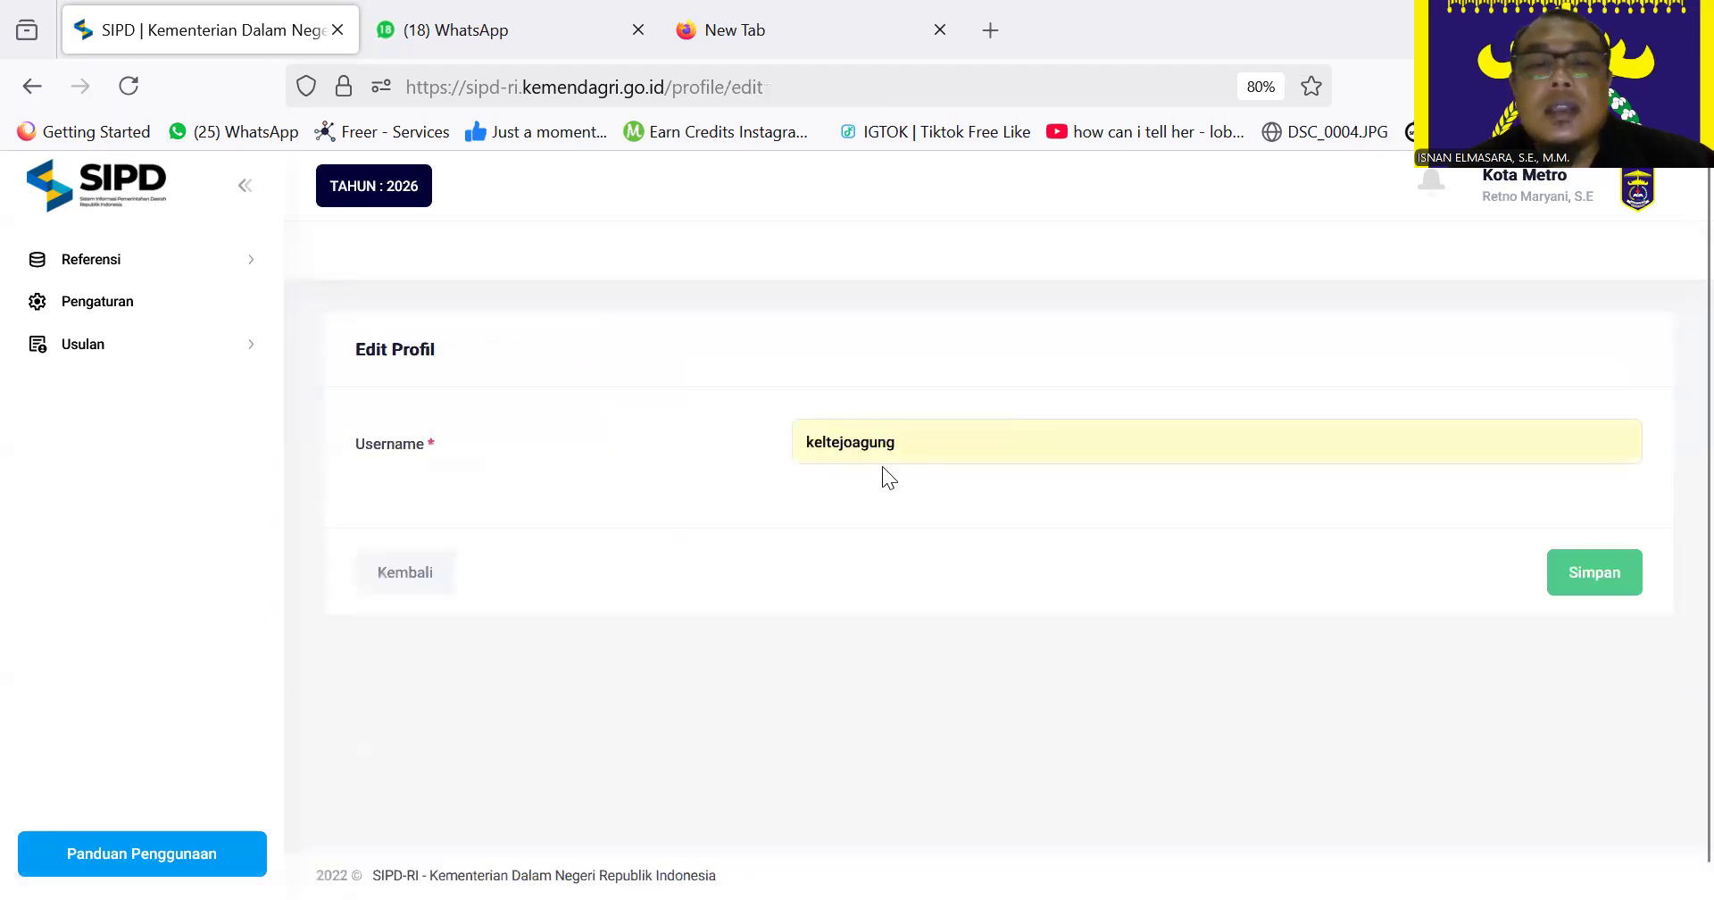
pyautogui.moveTo(901, 446); pyautogui.dragTo(605, 428)
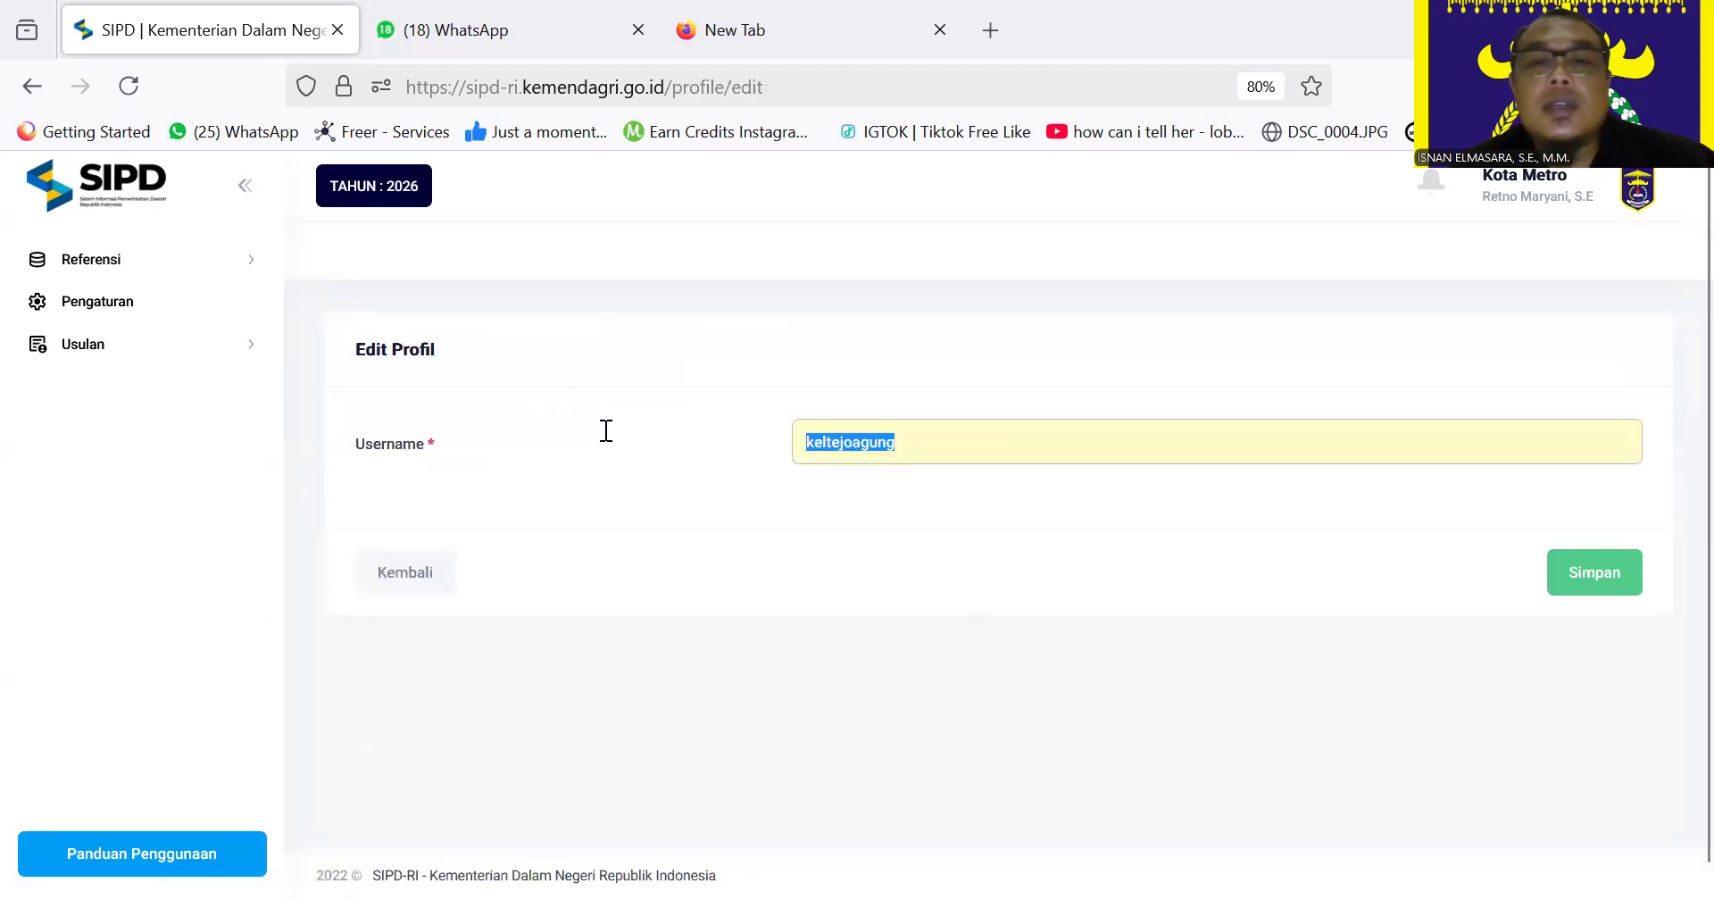
pyautogui.click(892, 455)
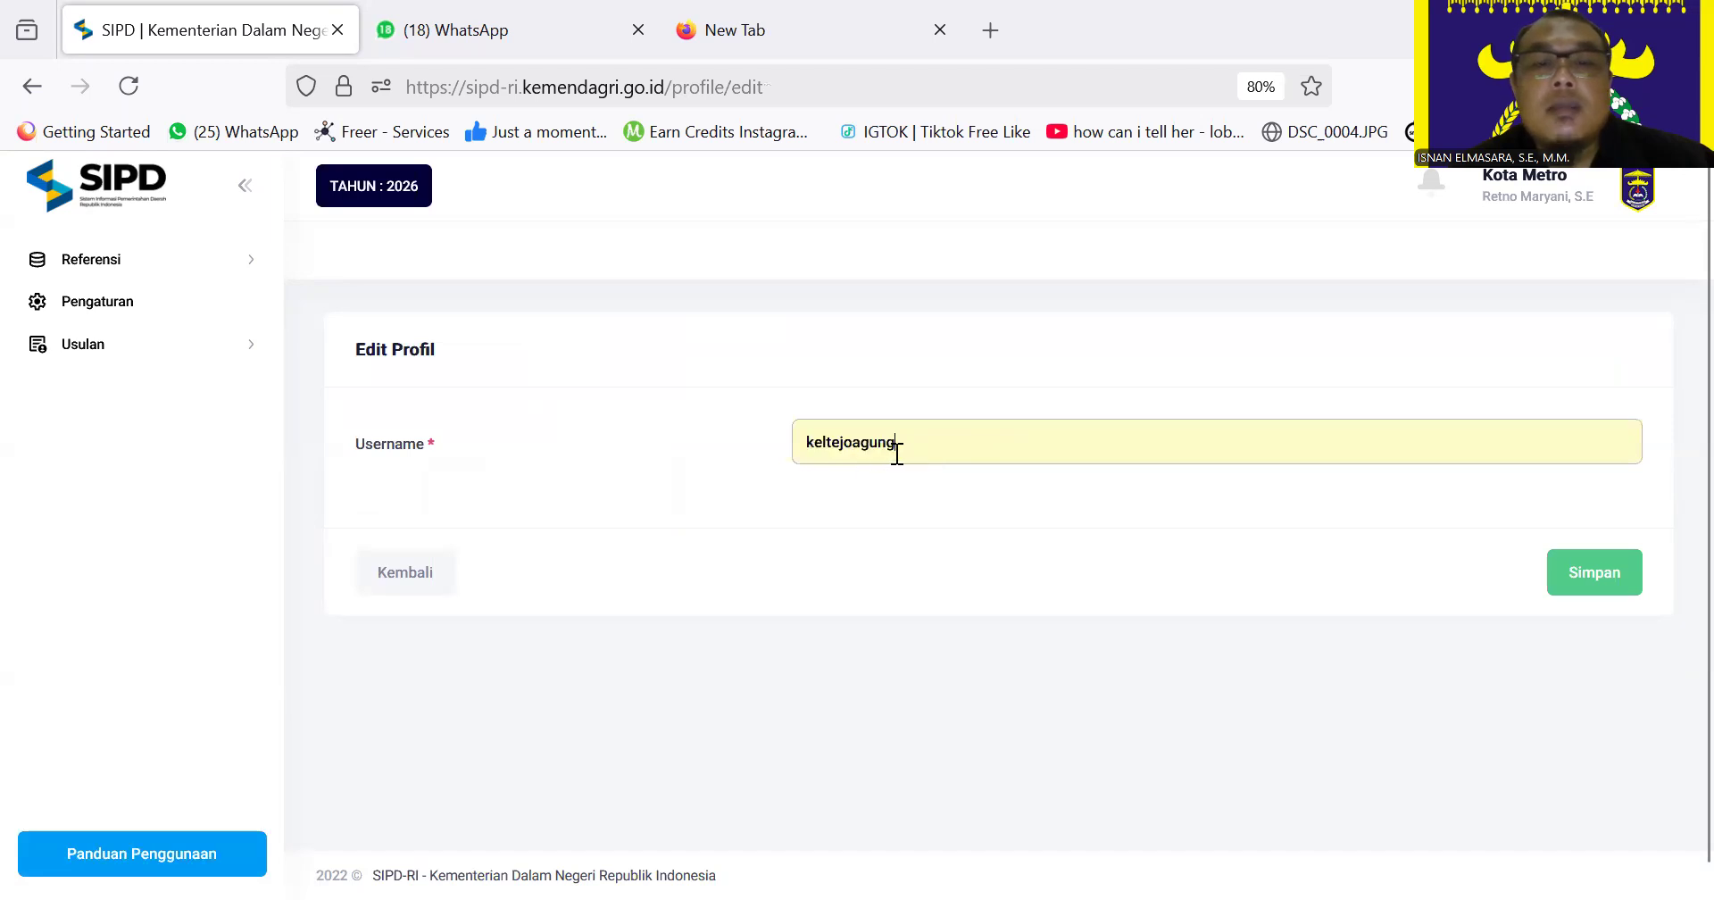
pyautogui.click(996, 673)
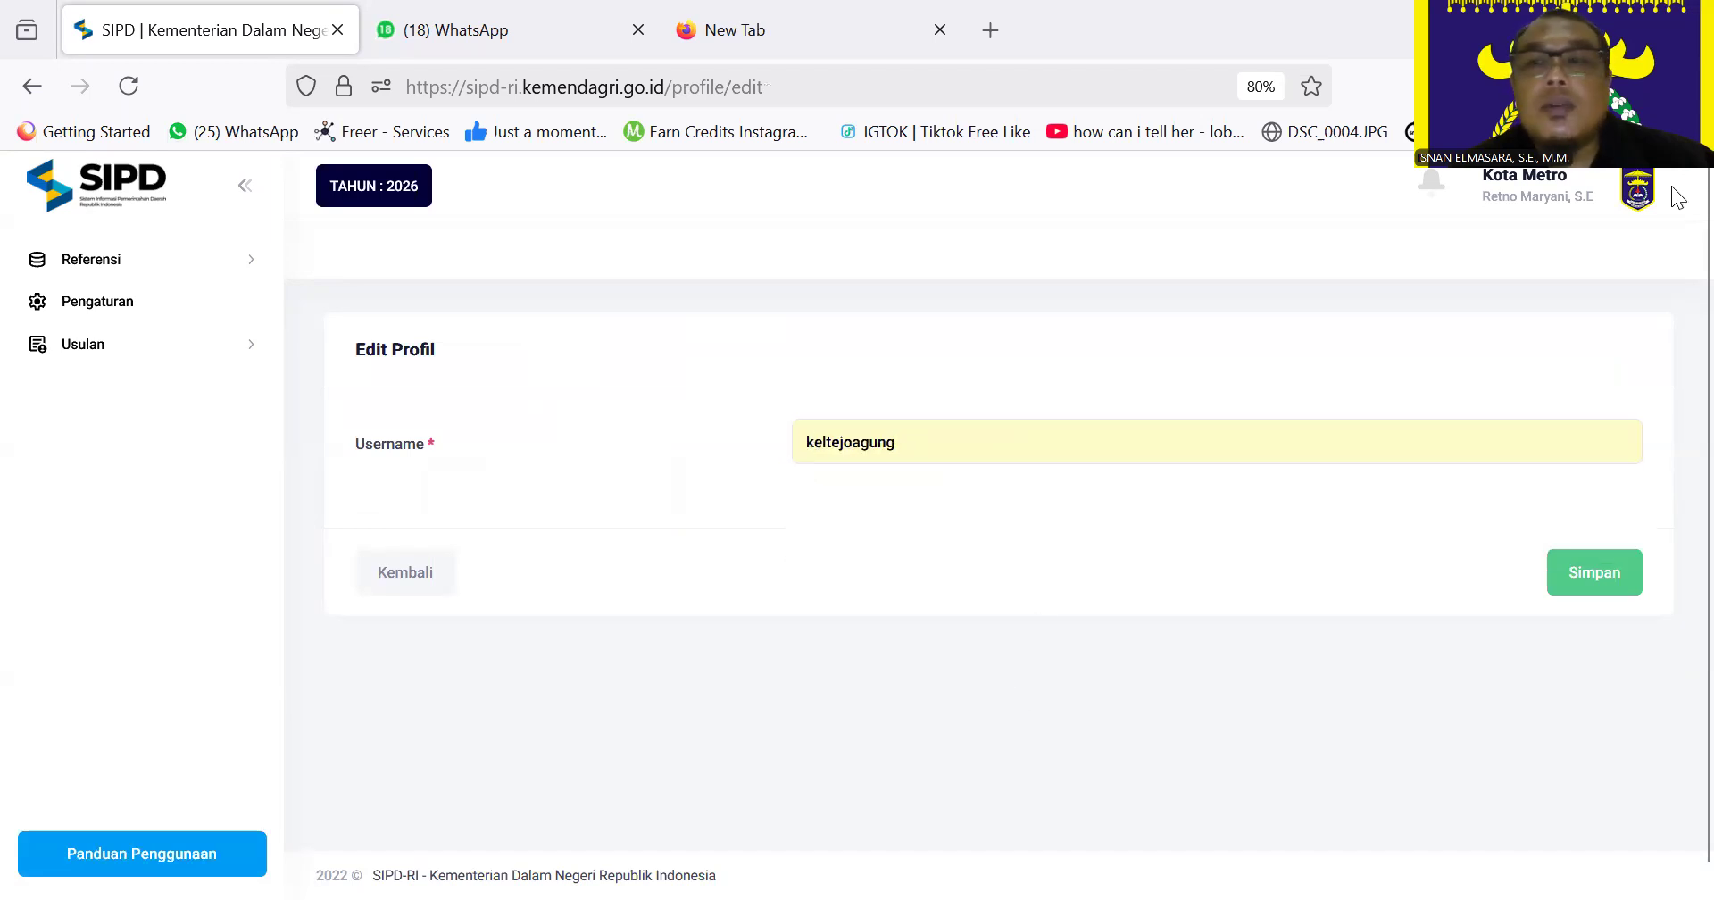
# Return to the Profil Saya details page through the account menu.
pyautogui.click(1637, 192)
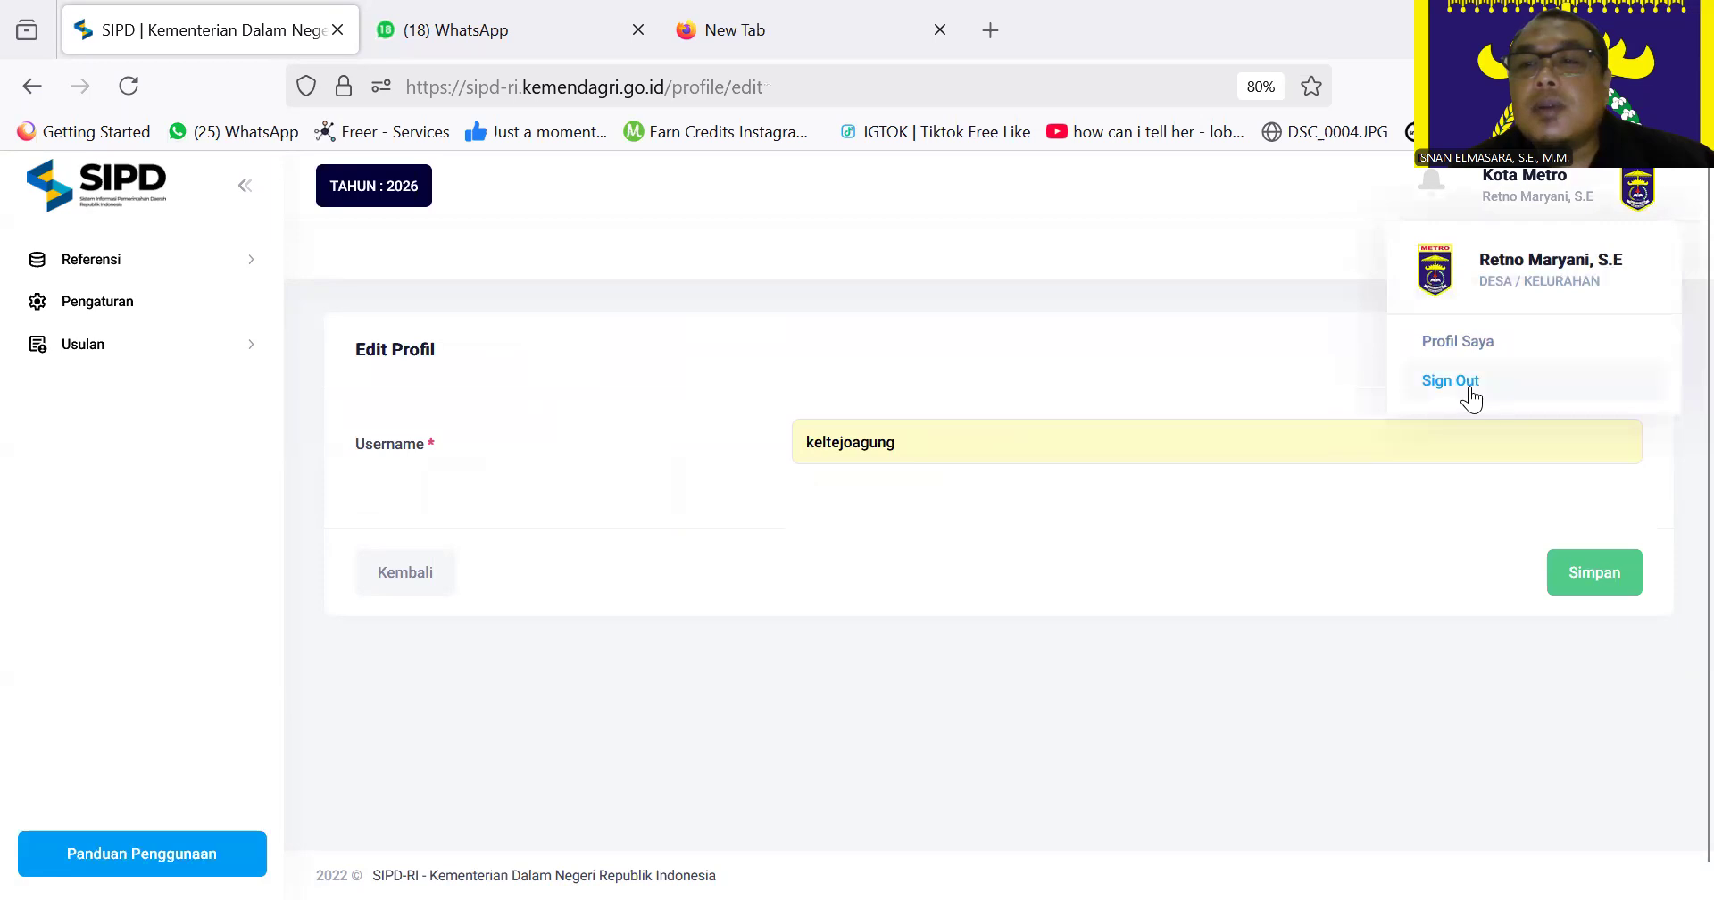
pyautogui.click(77, 347)
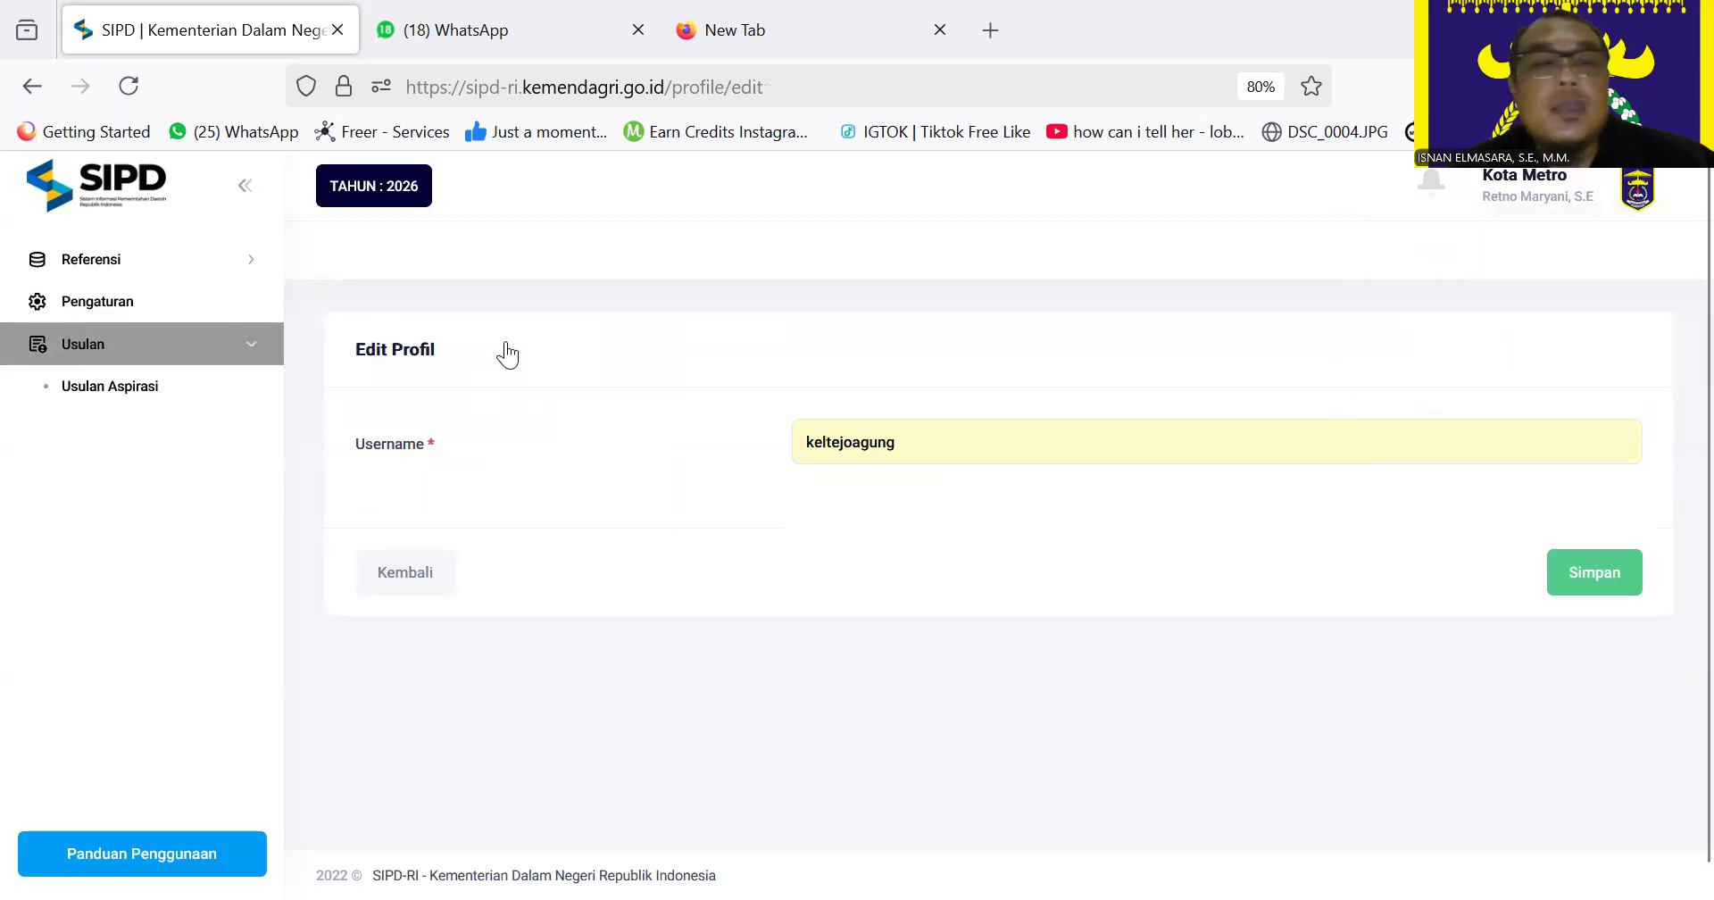
pyautogui.click(1634, 201)
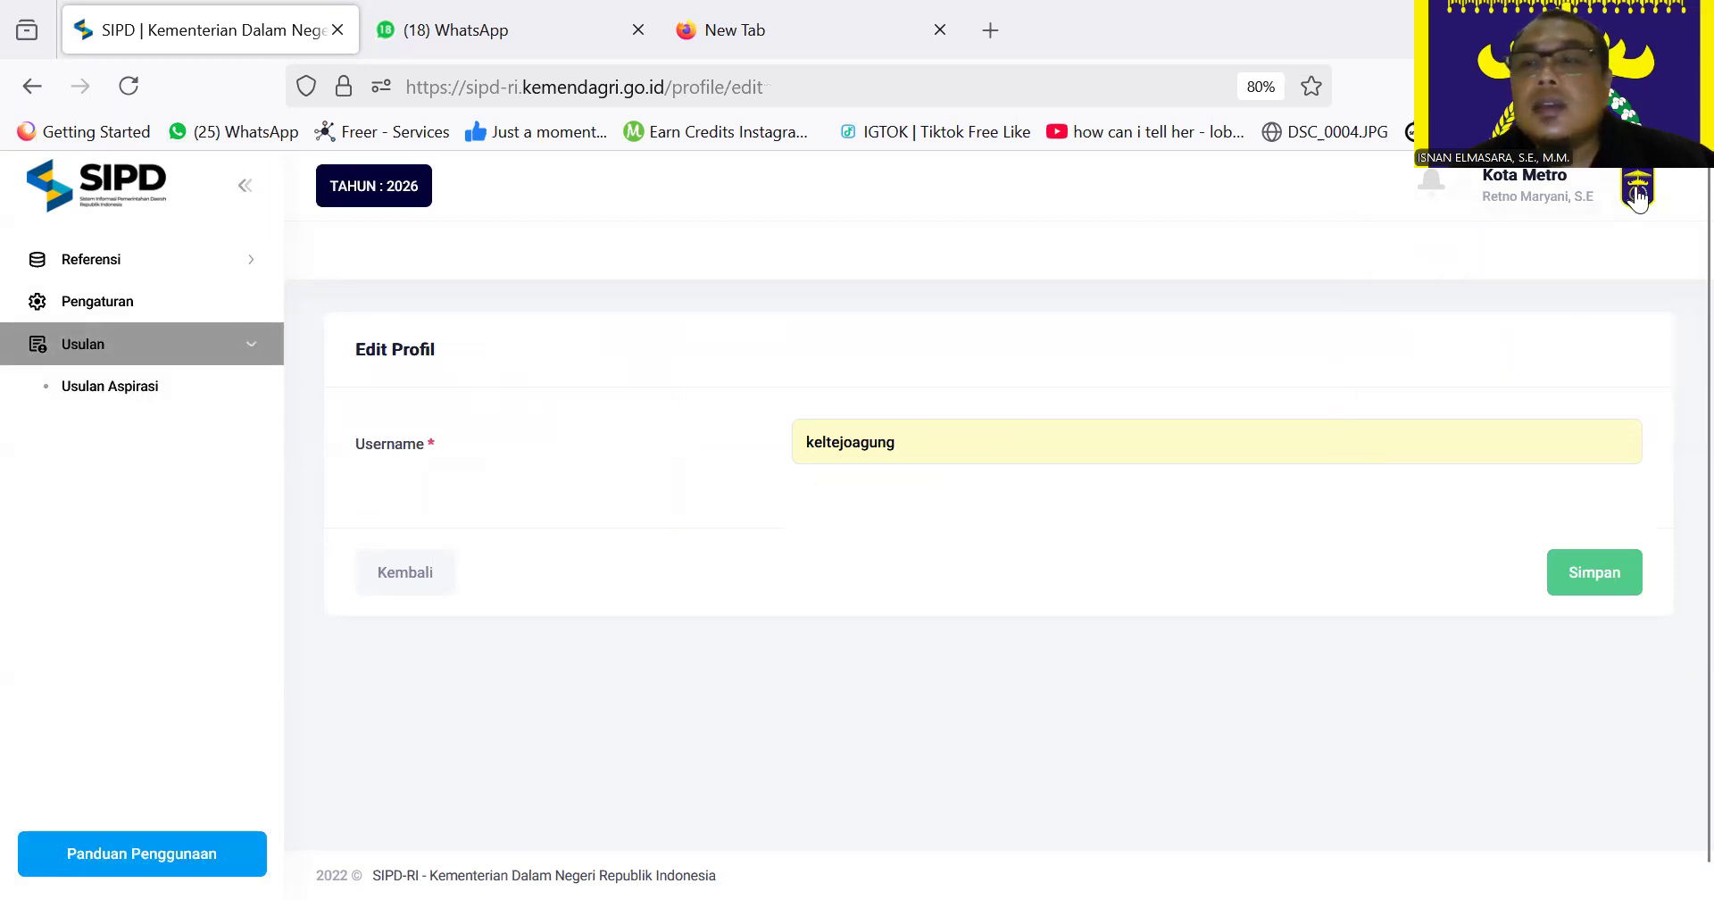
pyautogui.click(1512, 344)
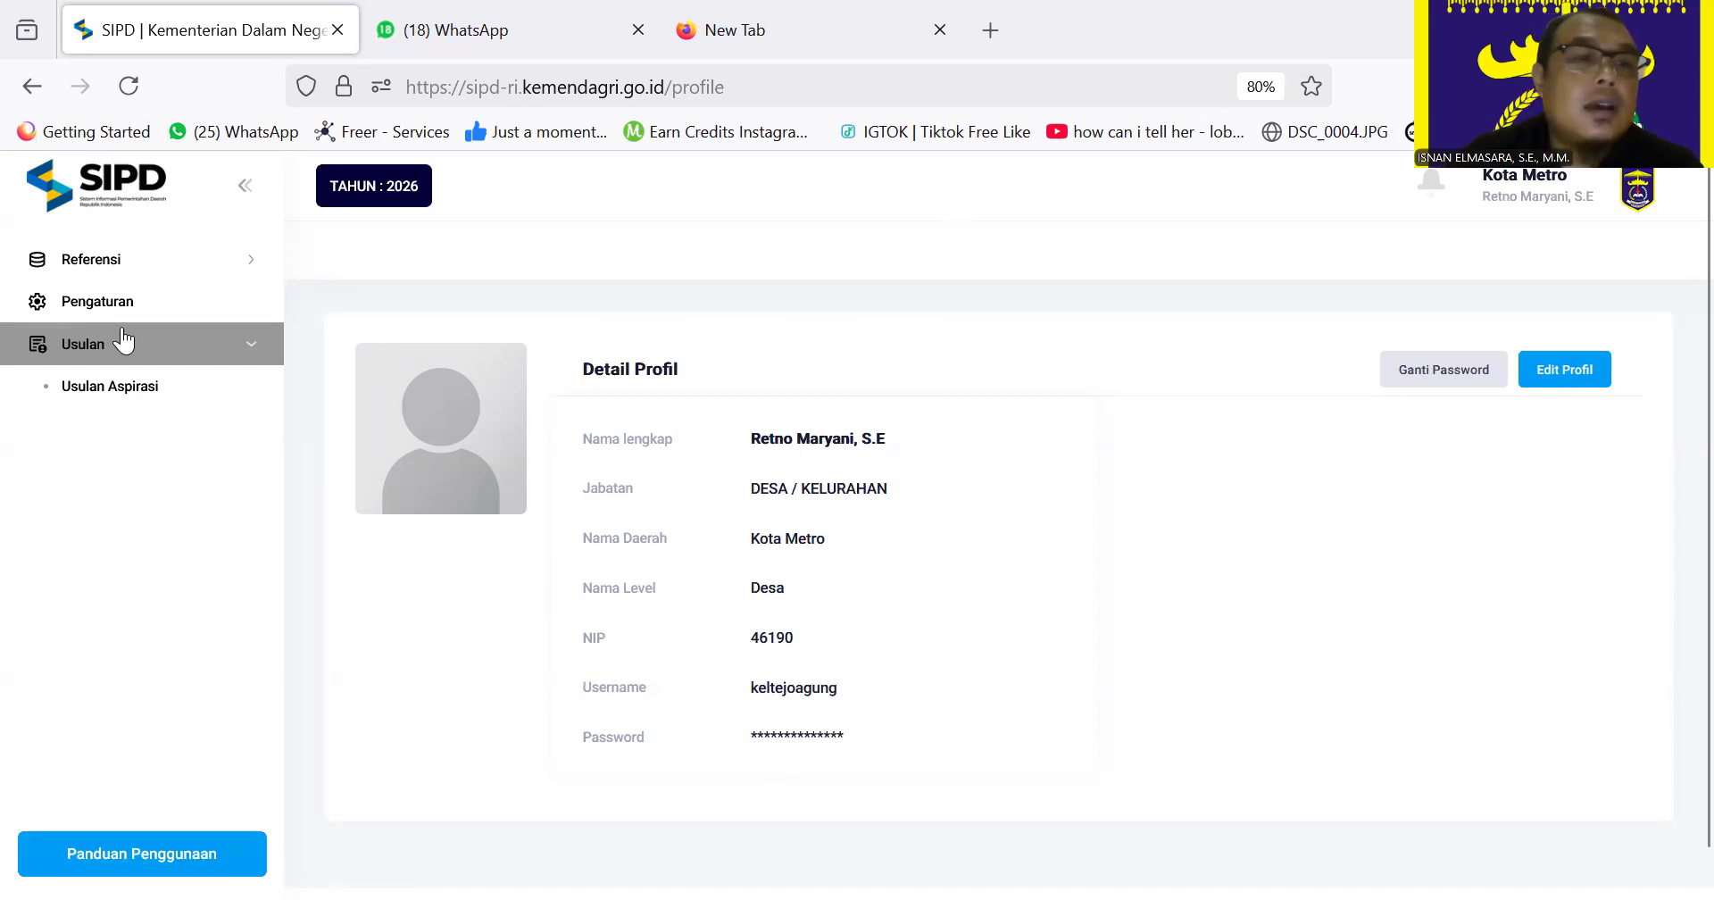
# Expand Referensi and view the Akun and Sumber Dana reference tables.
pyautogui.click(100, 259)
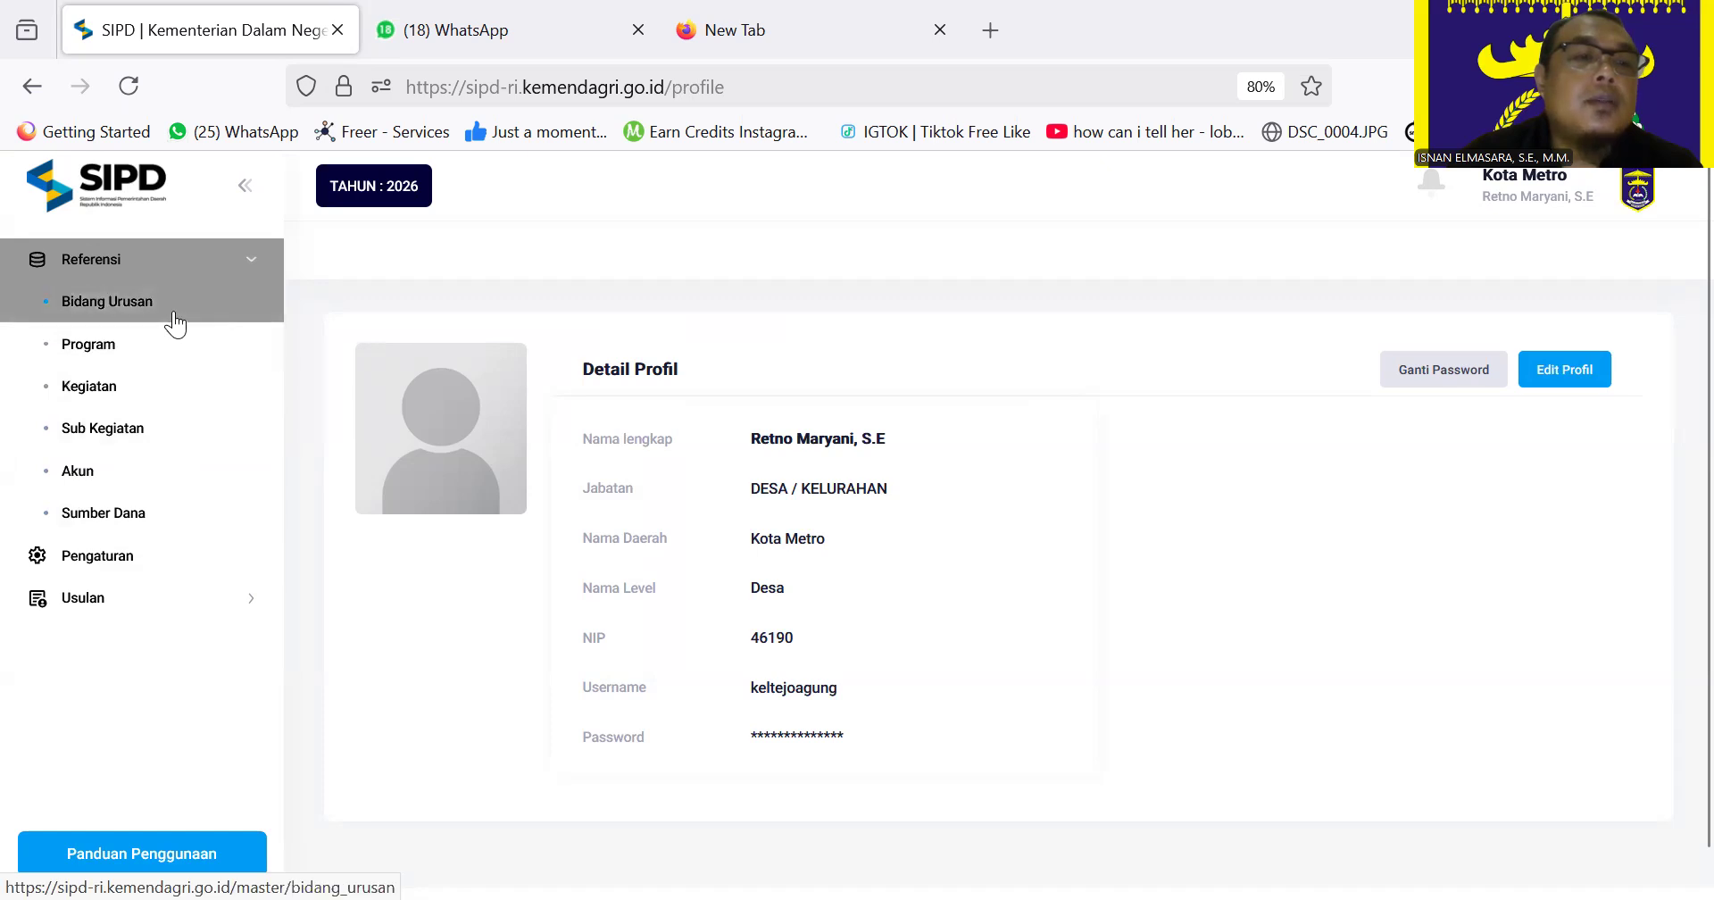
pyautogui.click(141, 474)
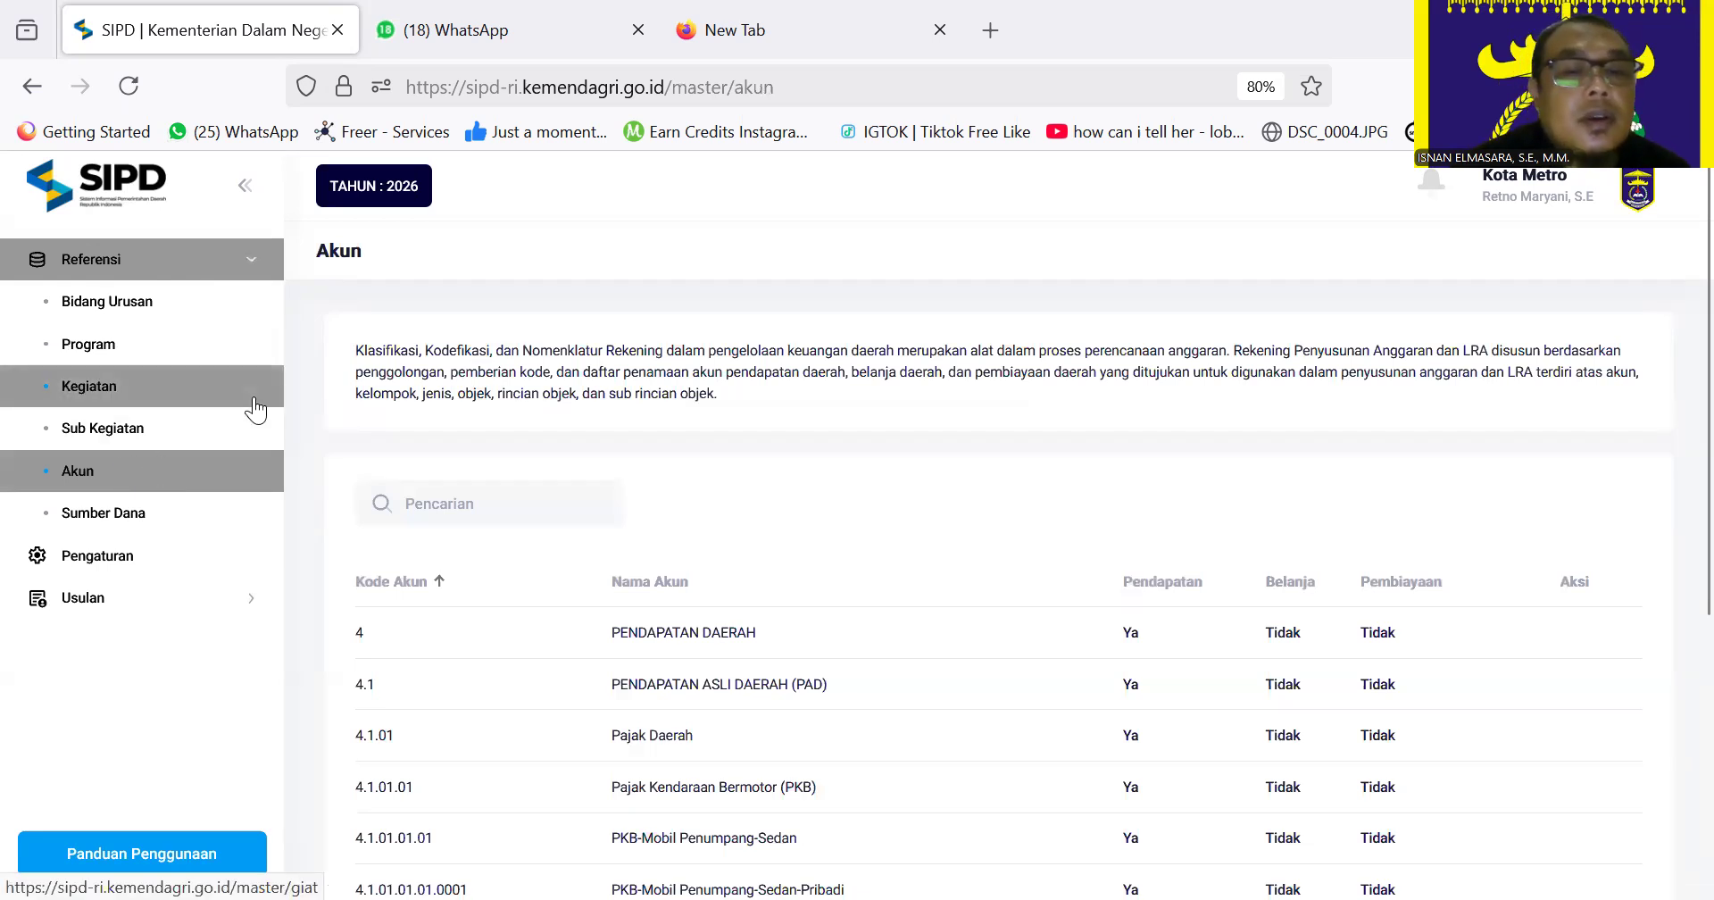
pyautogui.click(142, 520)
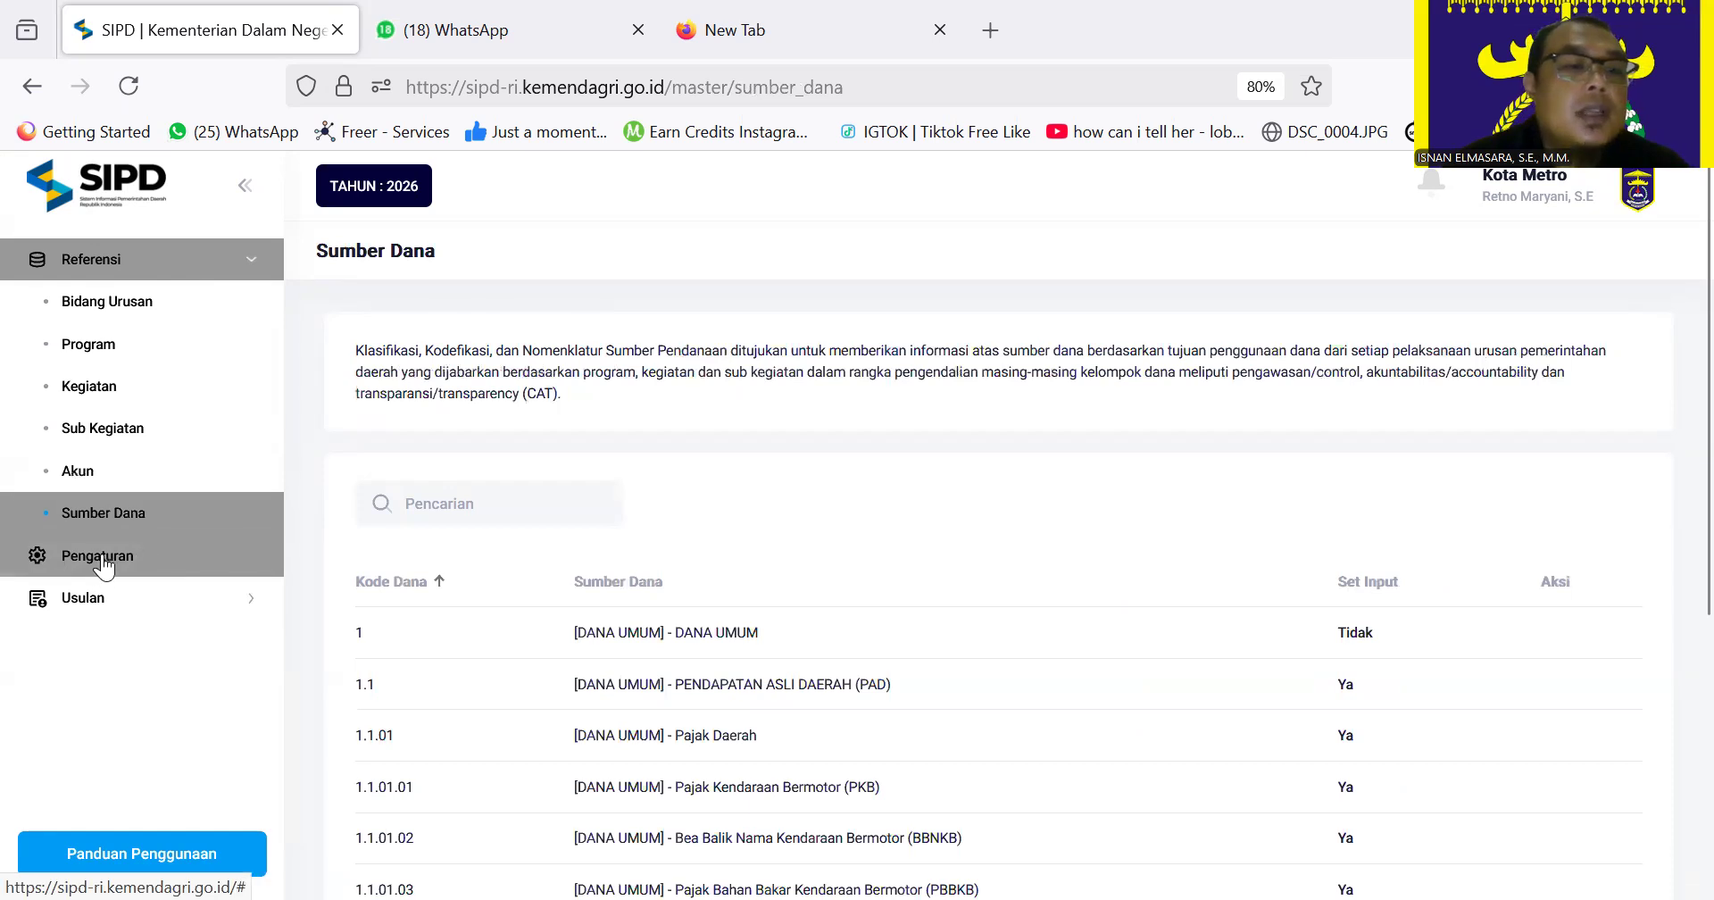
# Leave the Pengaturan 404 page for the dashboard and expand the Usulan menu.
pyautogui.click(105, 562)
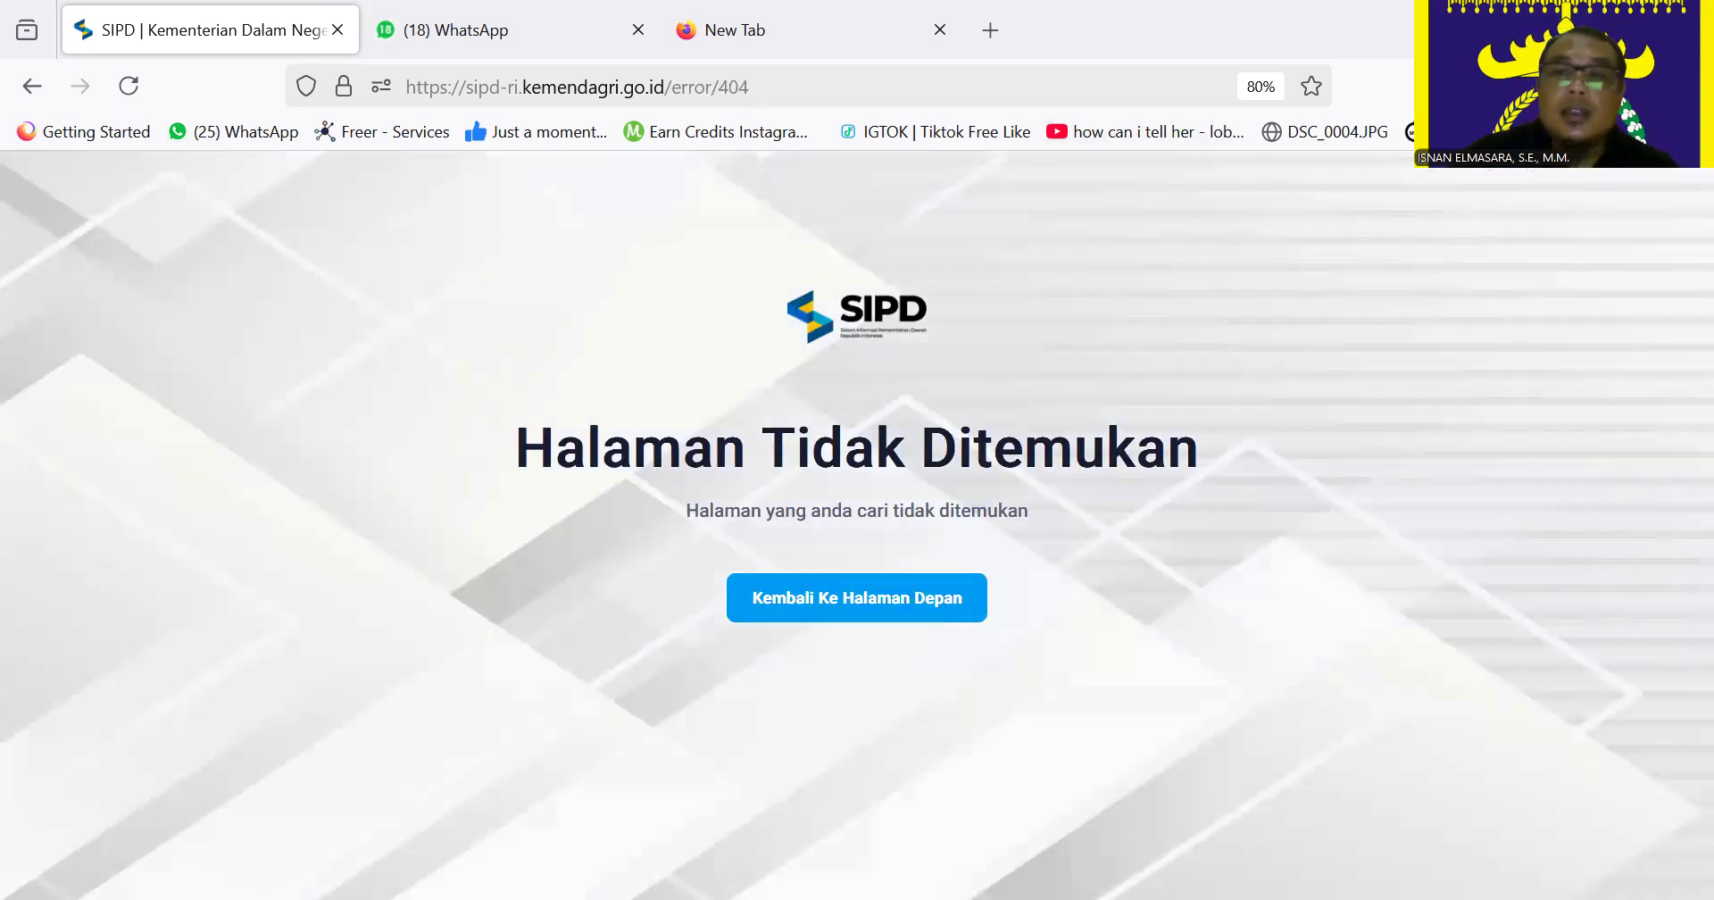
pyautogui.click(789, 591)
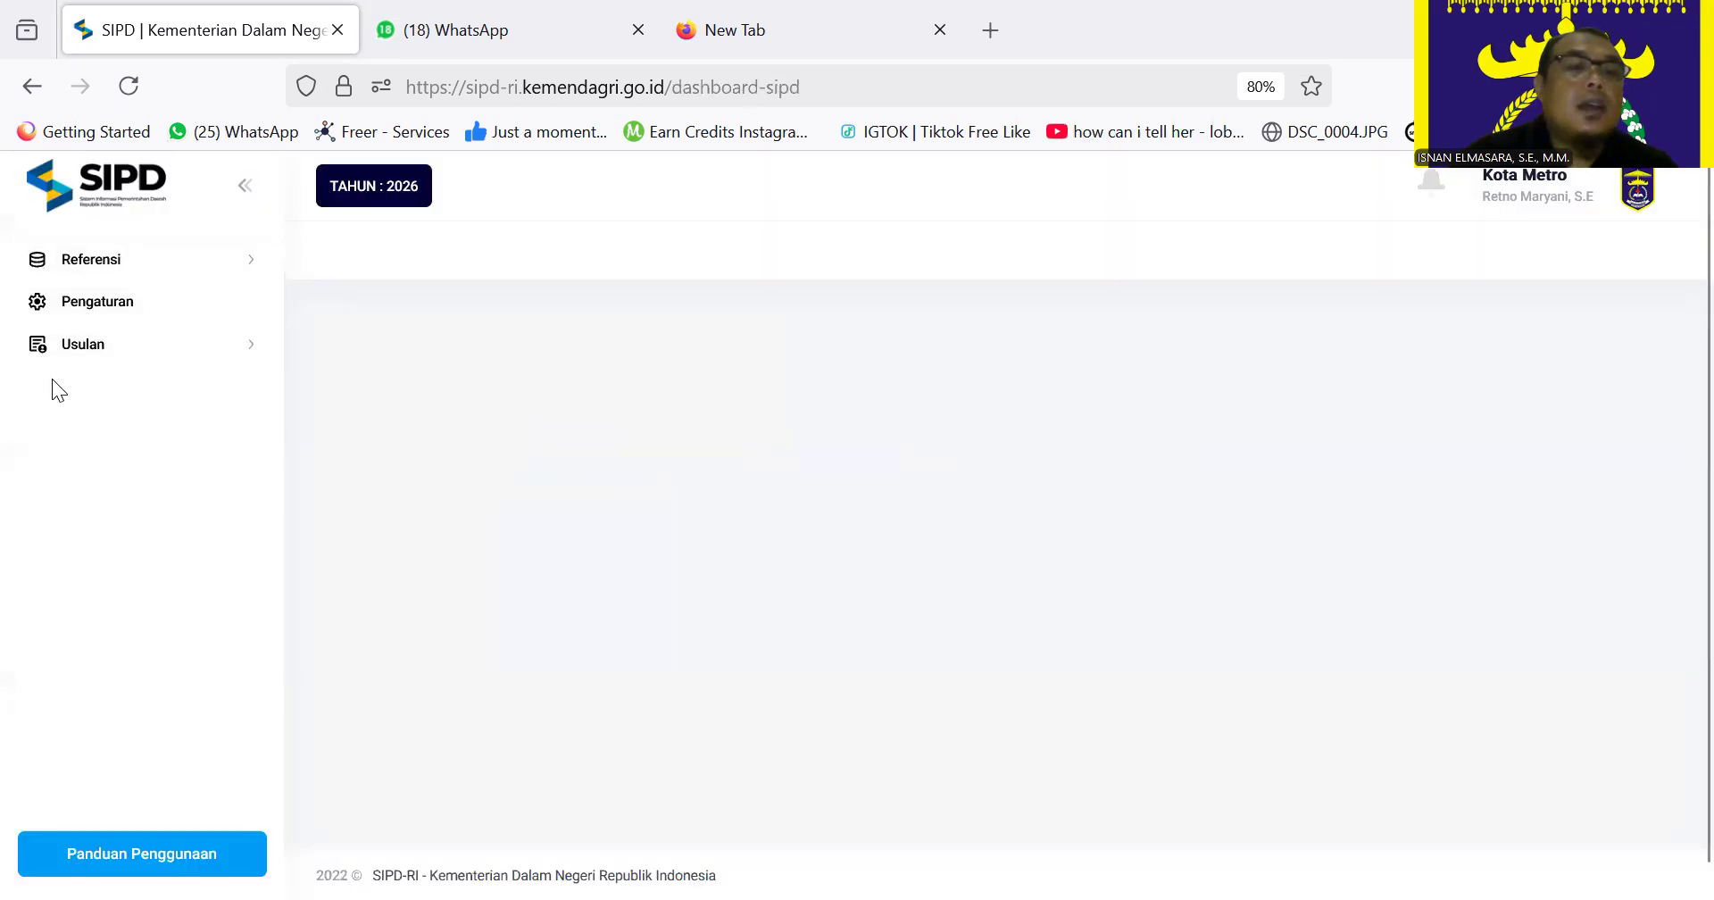
pyautogui.click(152, 362)
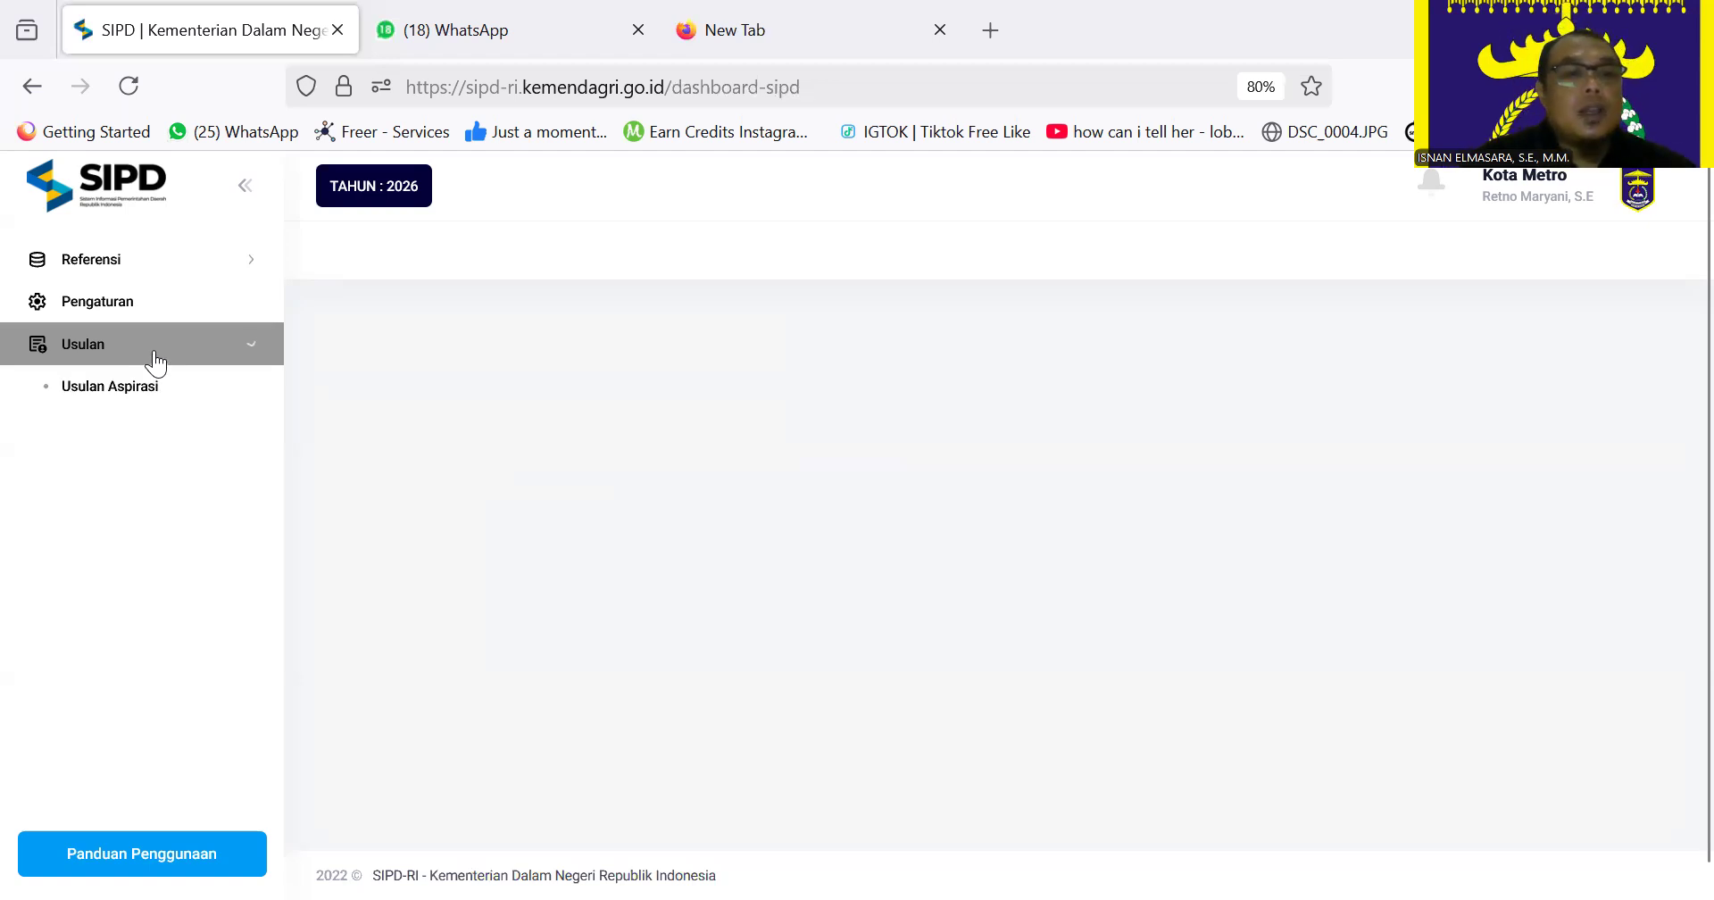
# Open Usulan Aspirasi to see the empty Pengajuan list and the 12-02-2025 deadline.
pyautogui.click(117, 400)
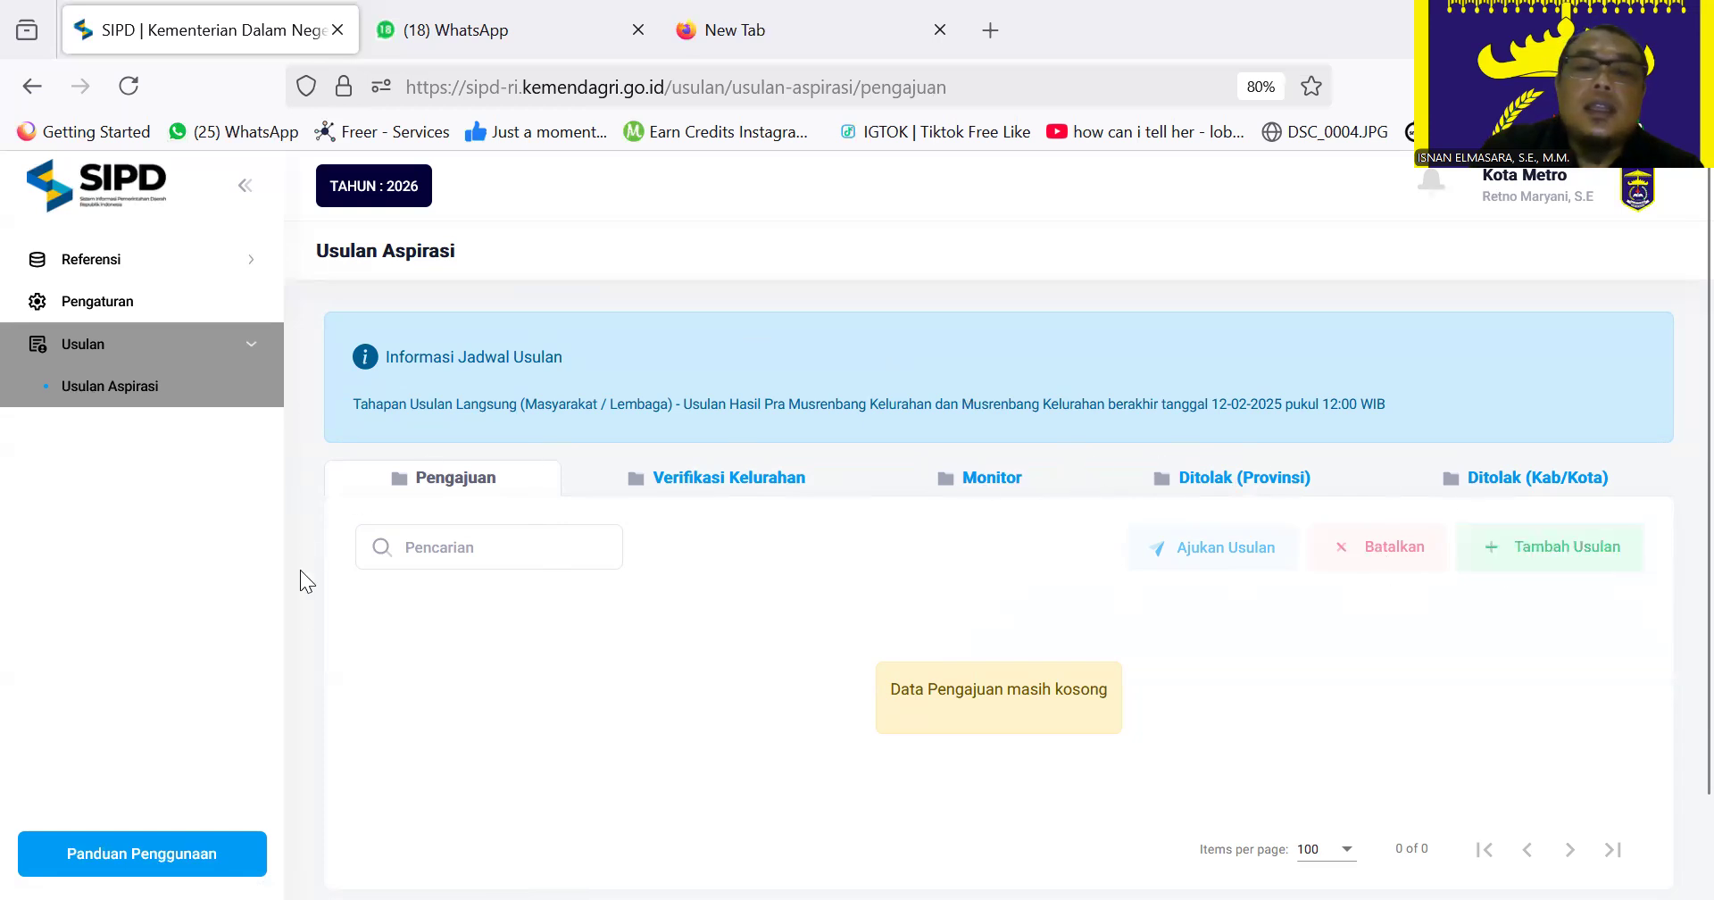
# Check proposal 2101797's Dibatalkan status under Monitor, then return to the submissions list.
pyautogui.click(1550, 559)
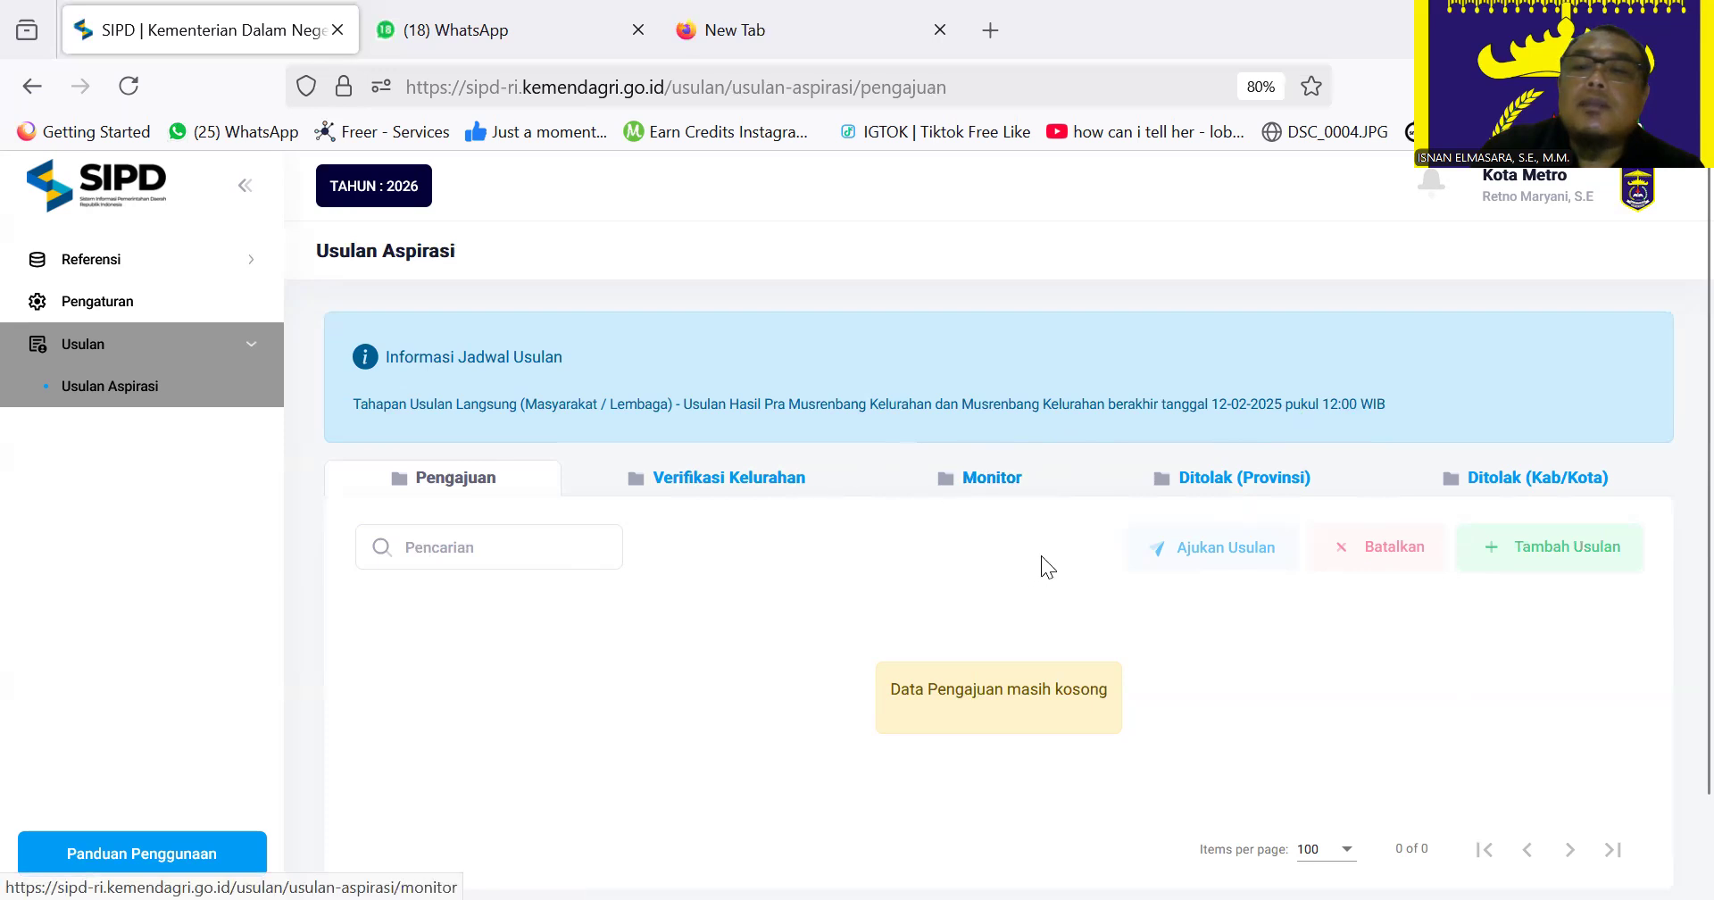
pyautogui.click(991, 492)
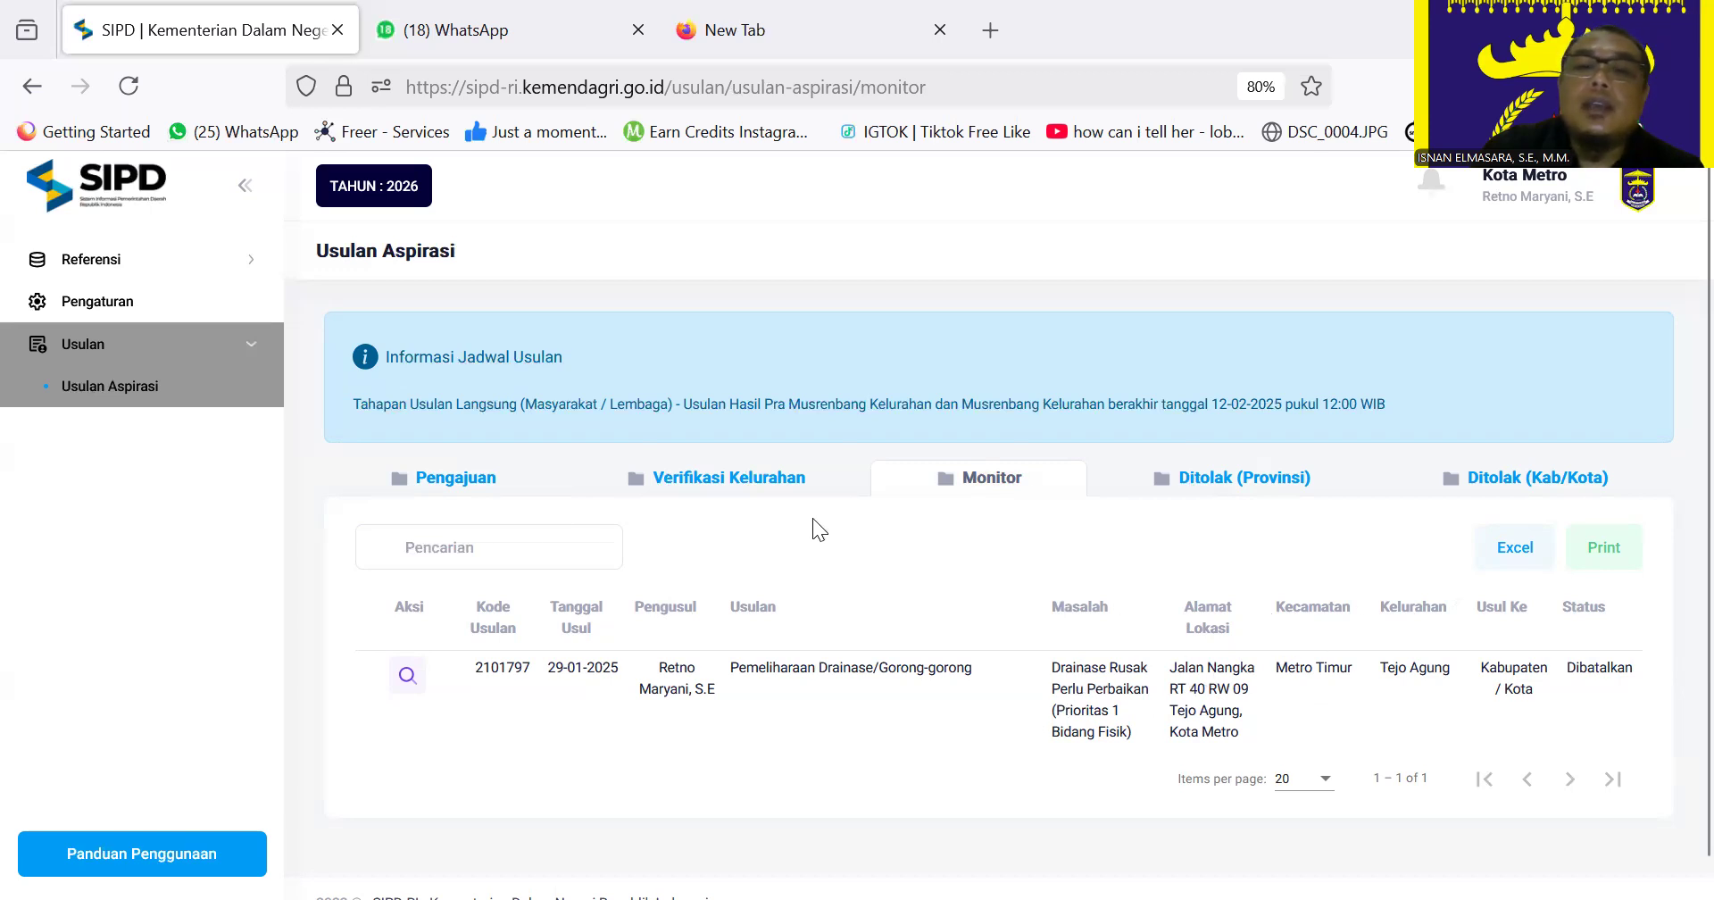
pyautogui.click(446, 477)
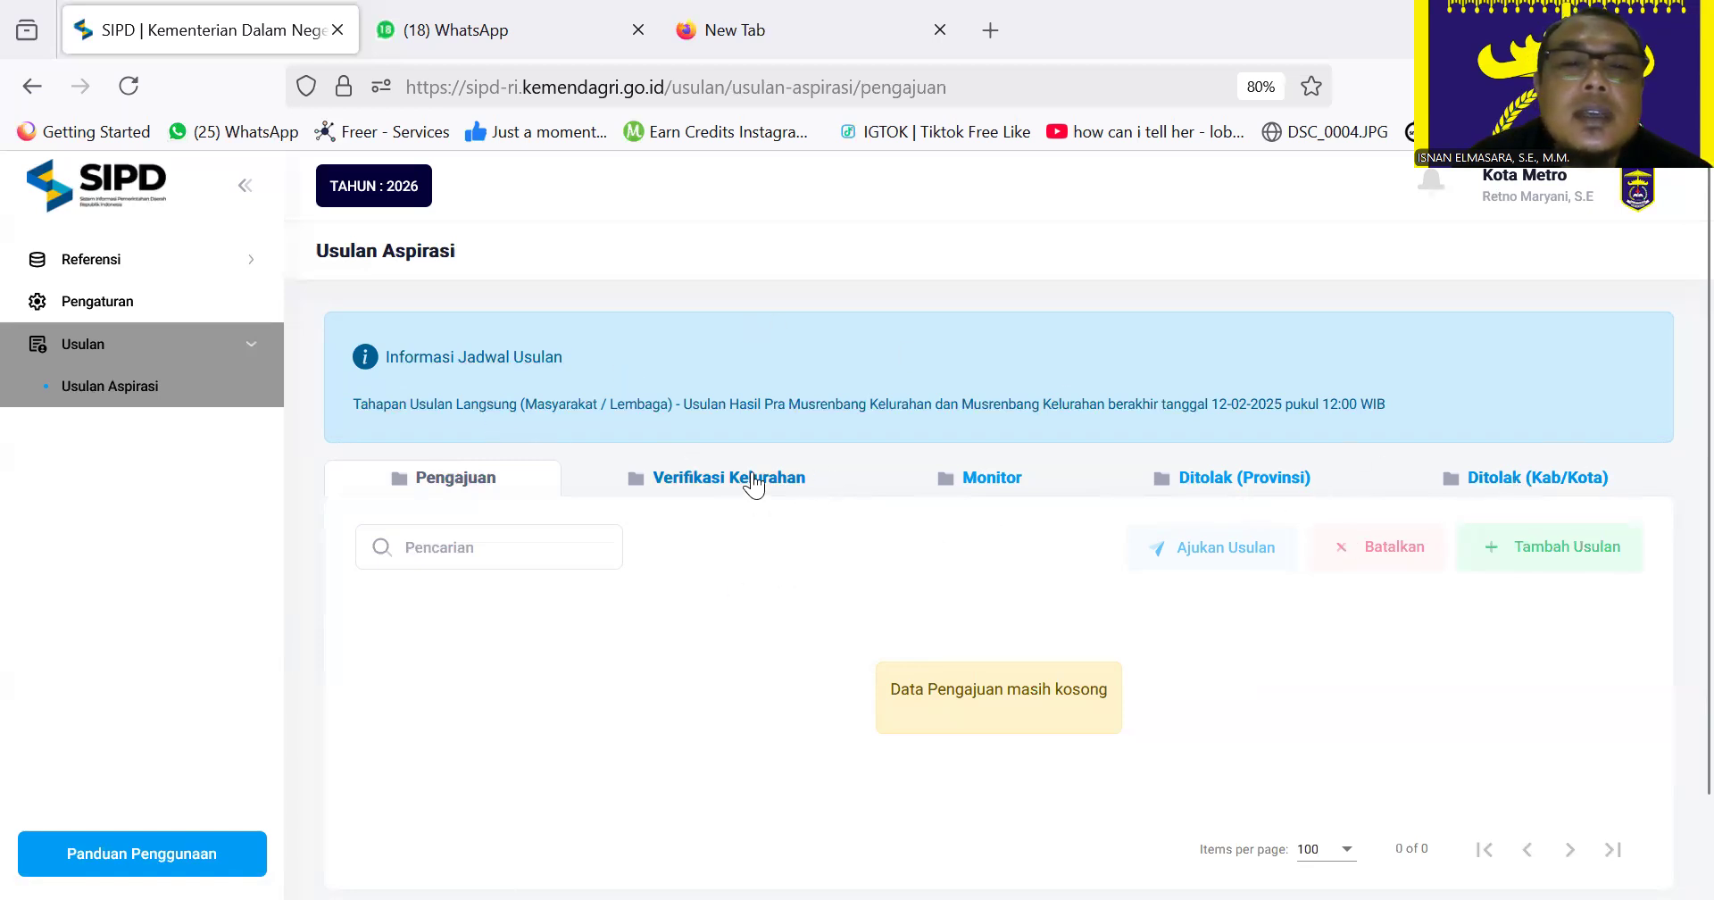
pyautogui.click(692, 489)
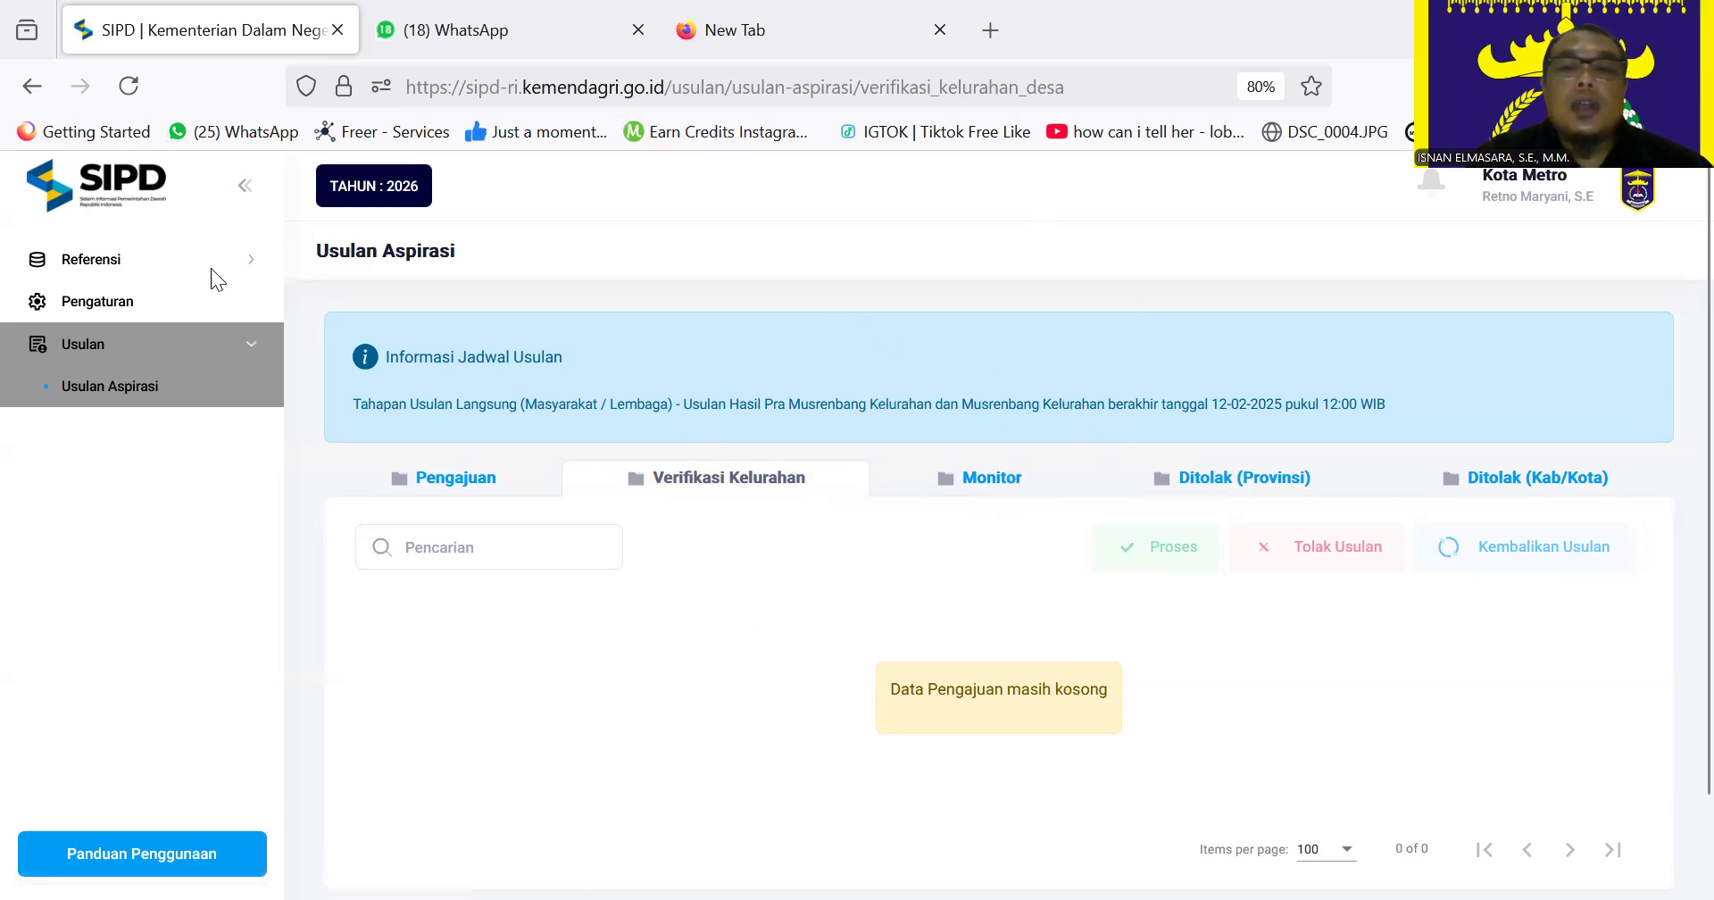
pyautogui.click(453, 482)
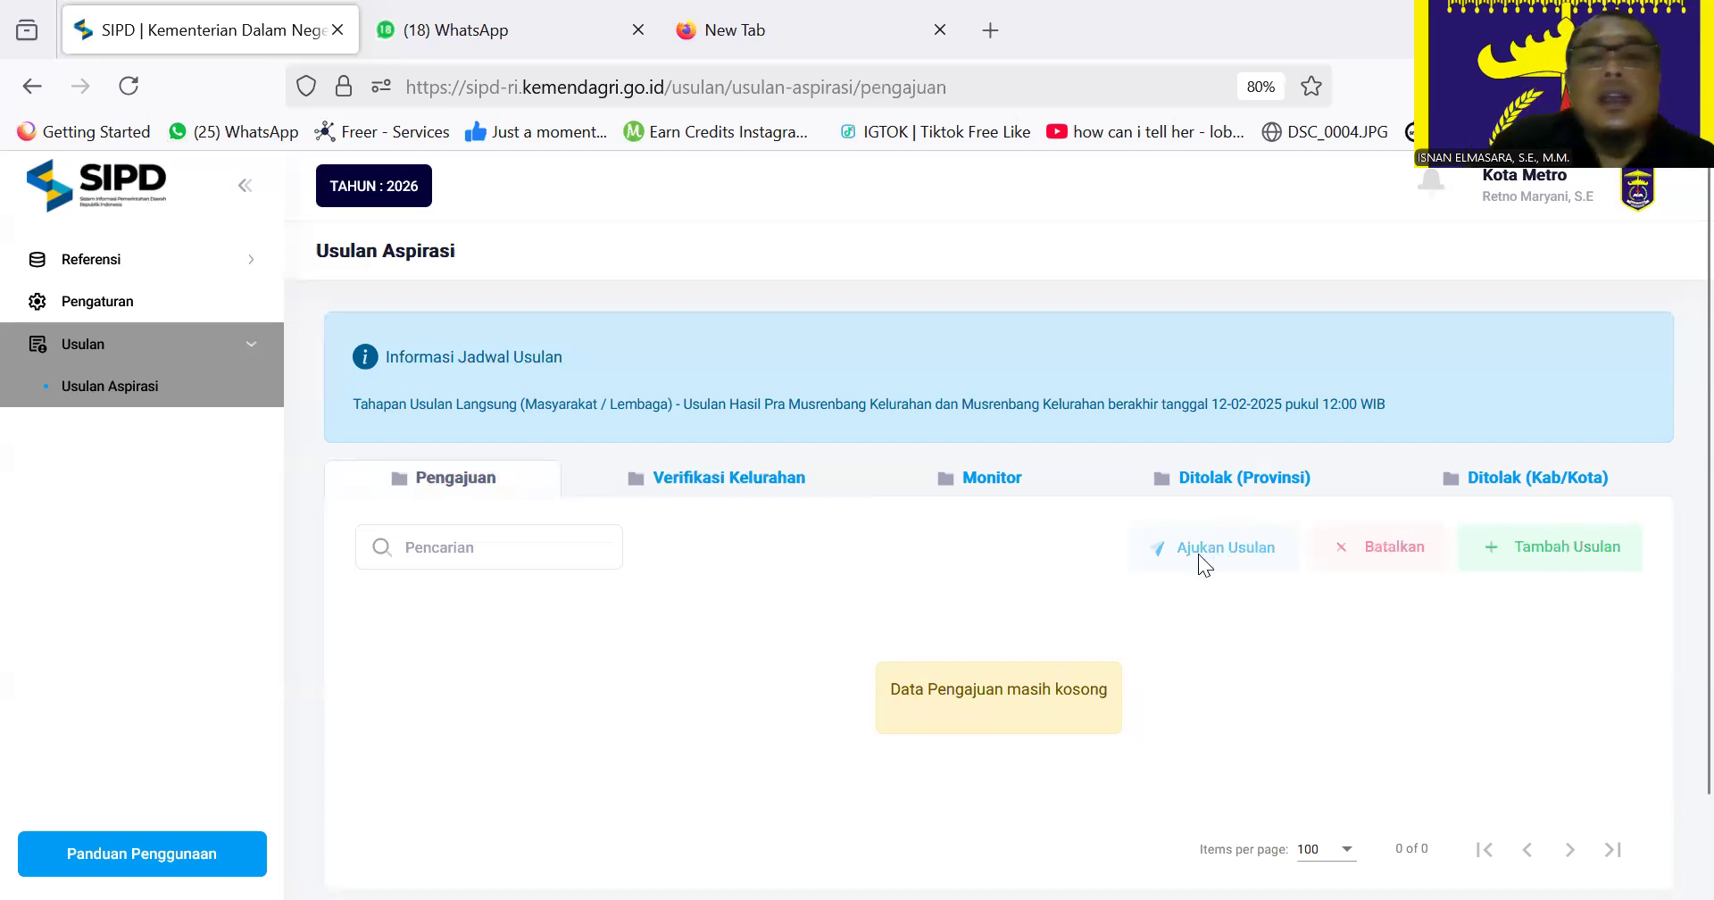
pyautogui.click(766, 491)
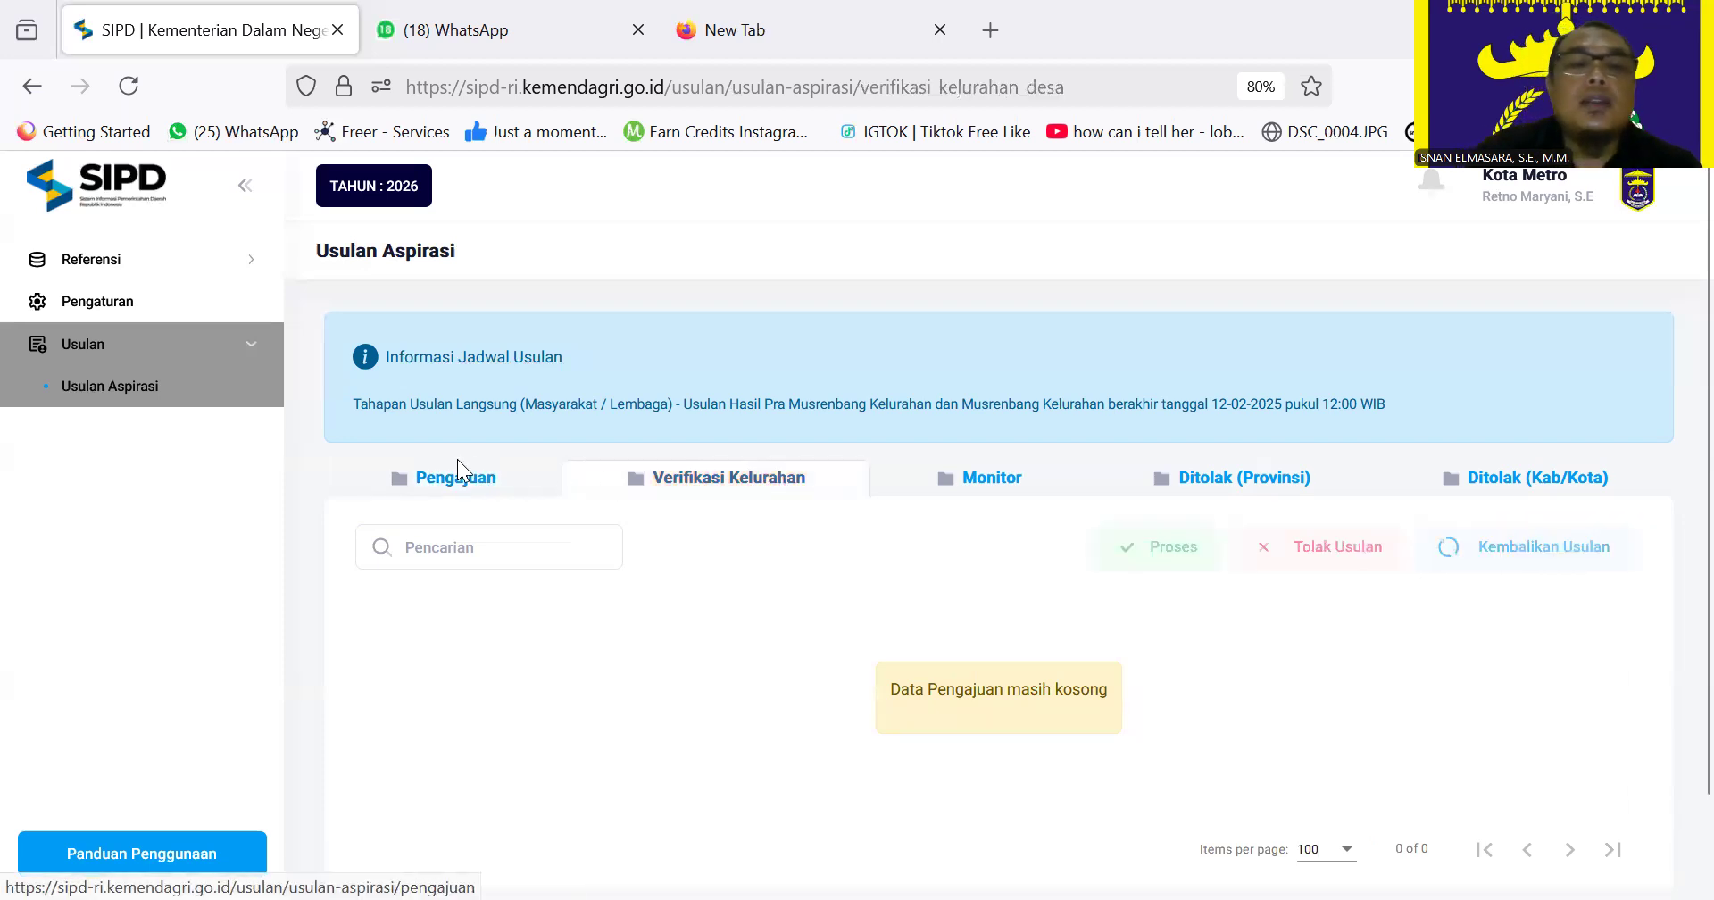
pyautogui.click(460, 485)
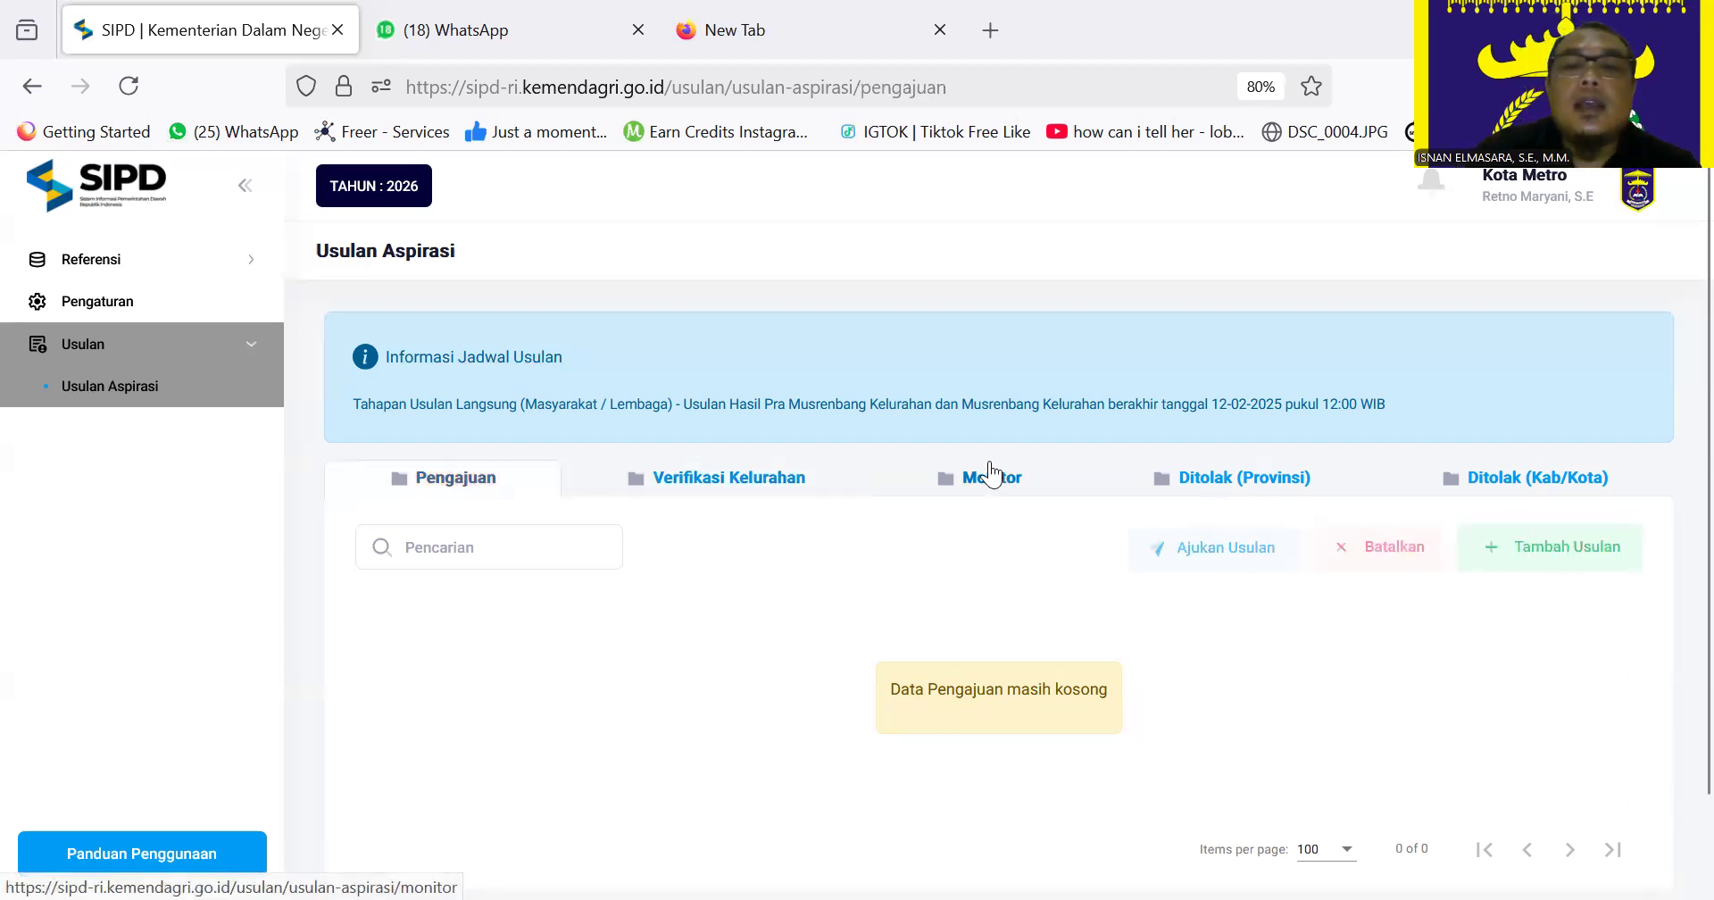
pyautogui.click(998, 479)
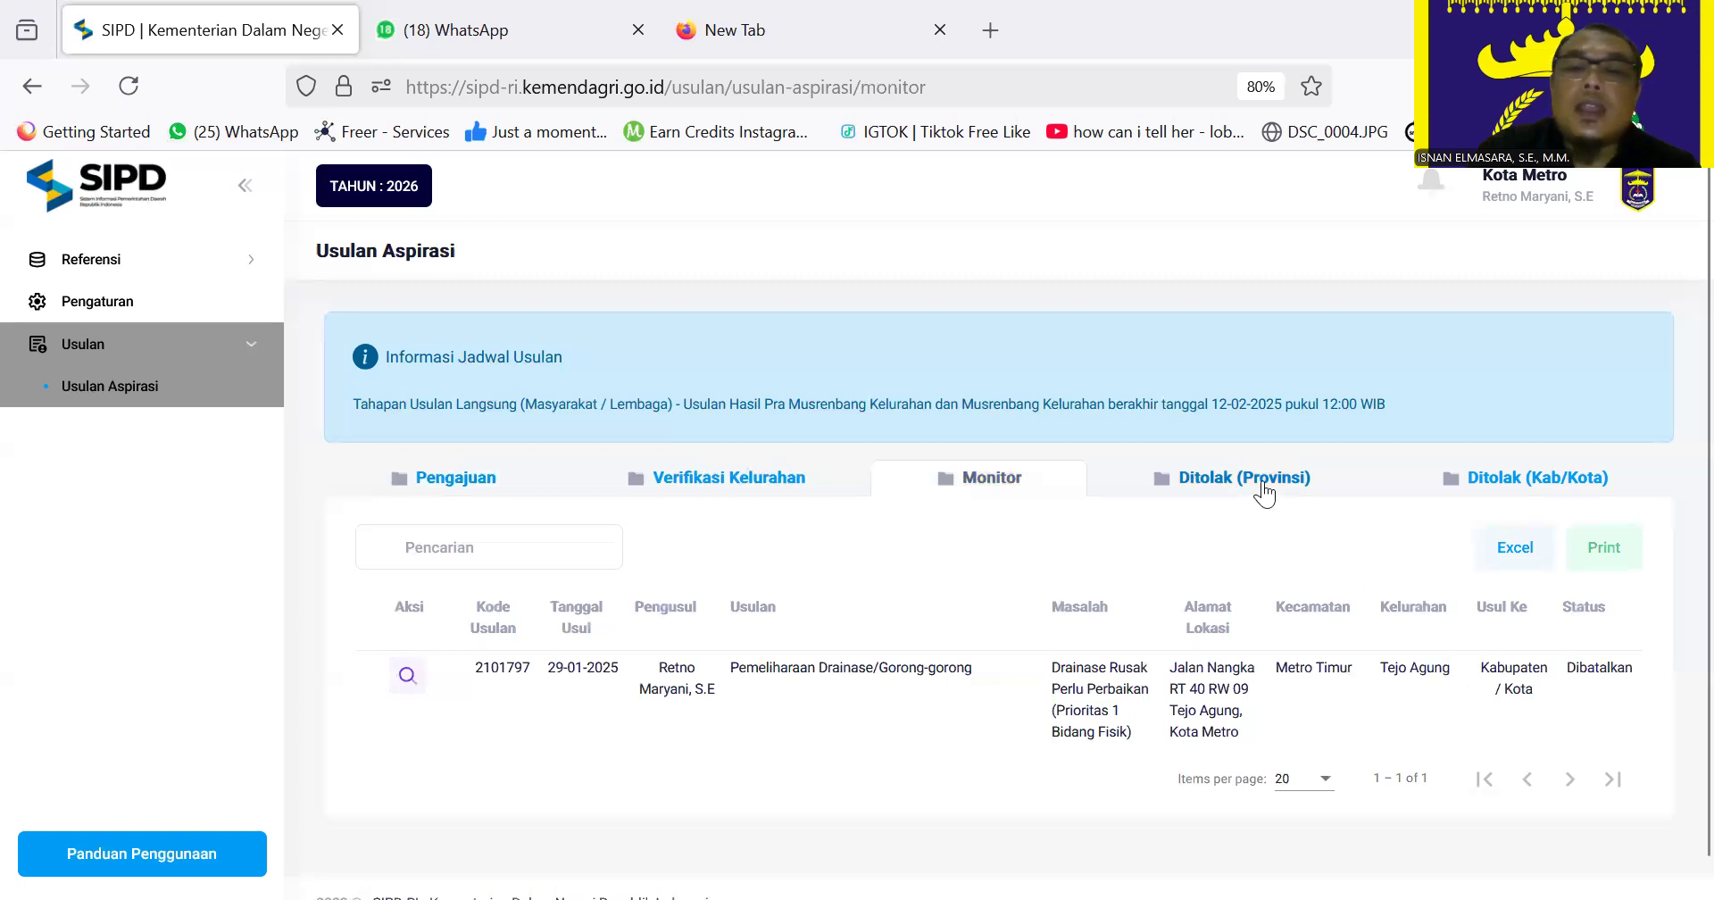
pyautogui.click(1232, 497)
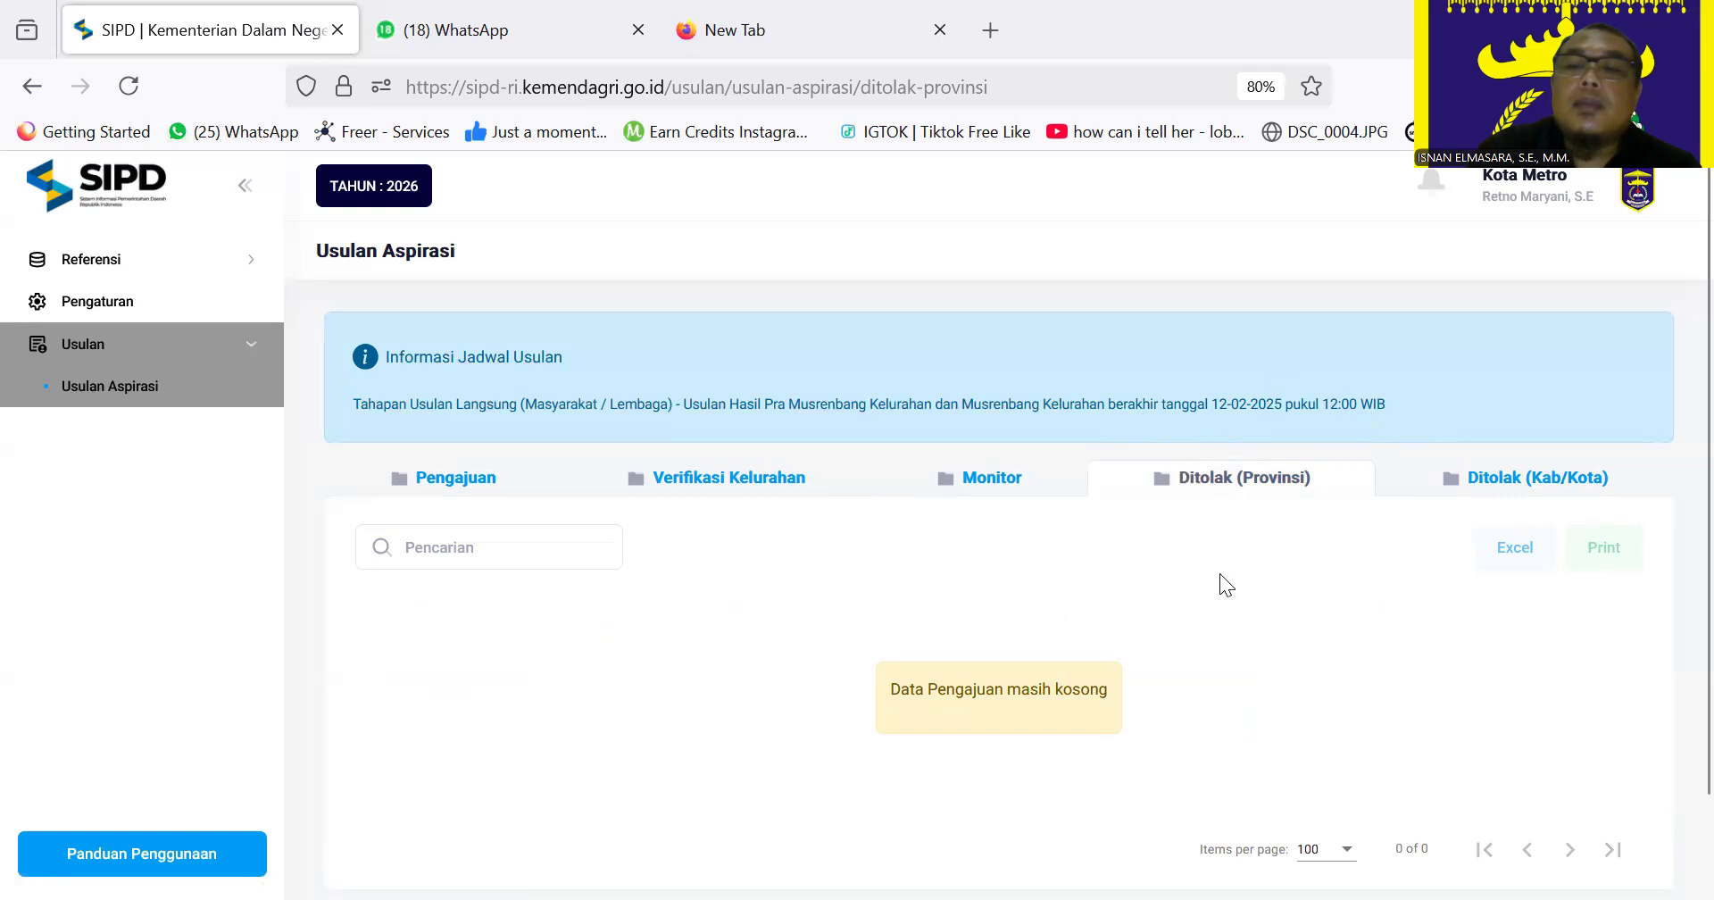
pyautogui.click(1491, 482)
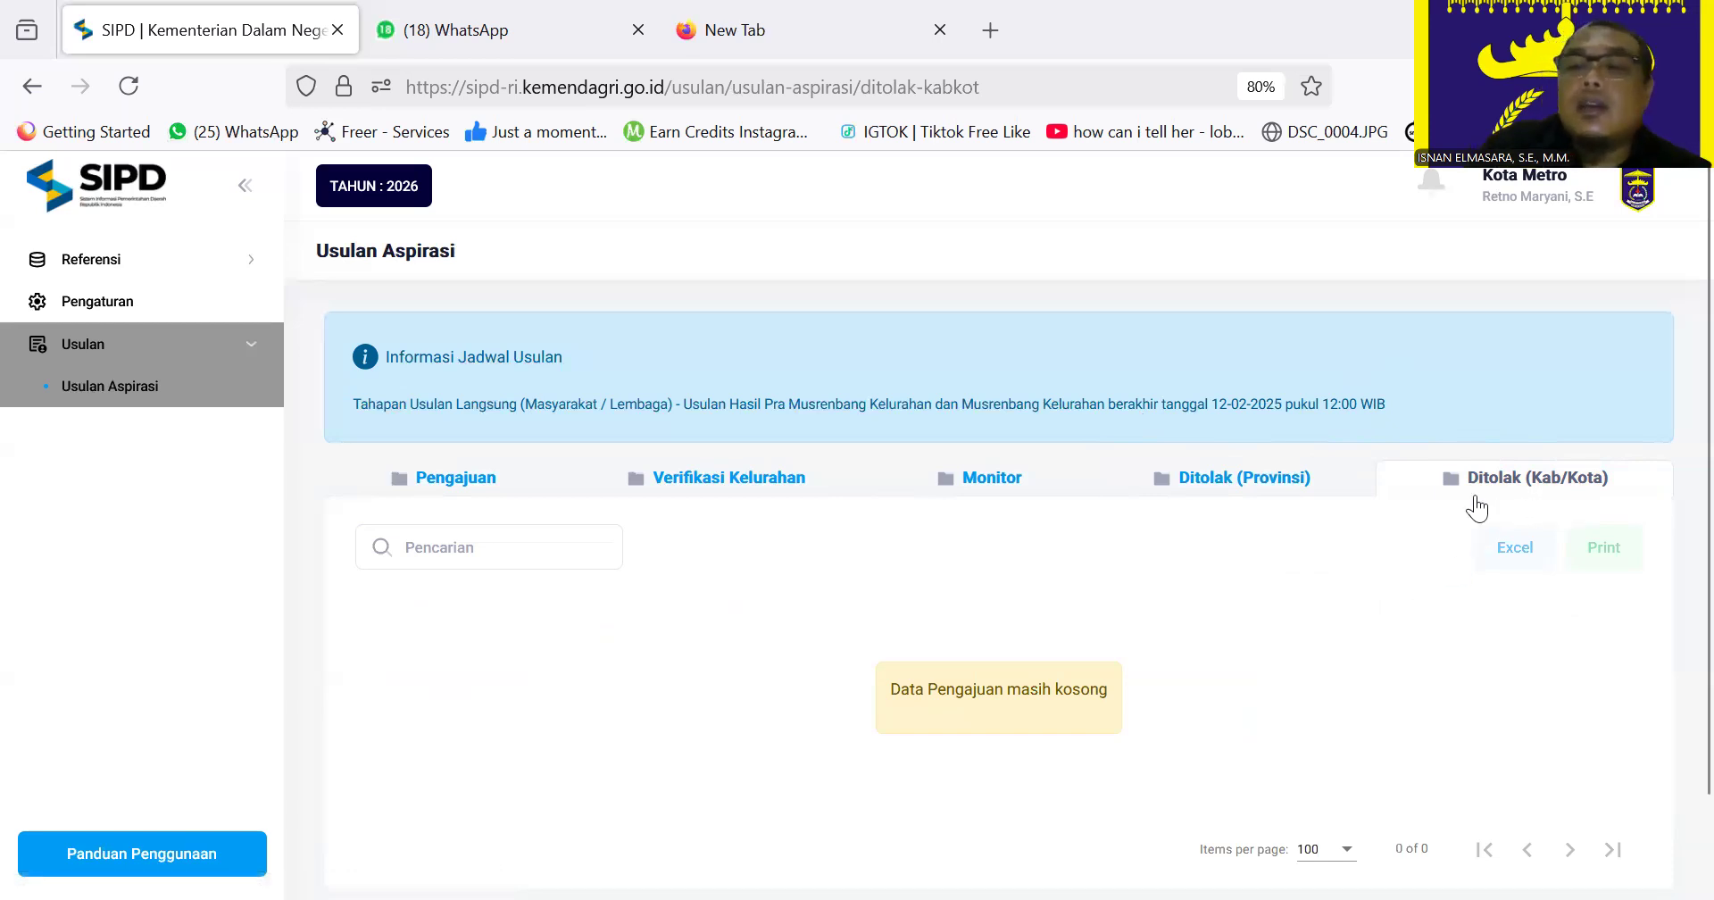
pyautogui.click(449, 480)
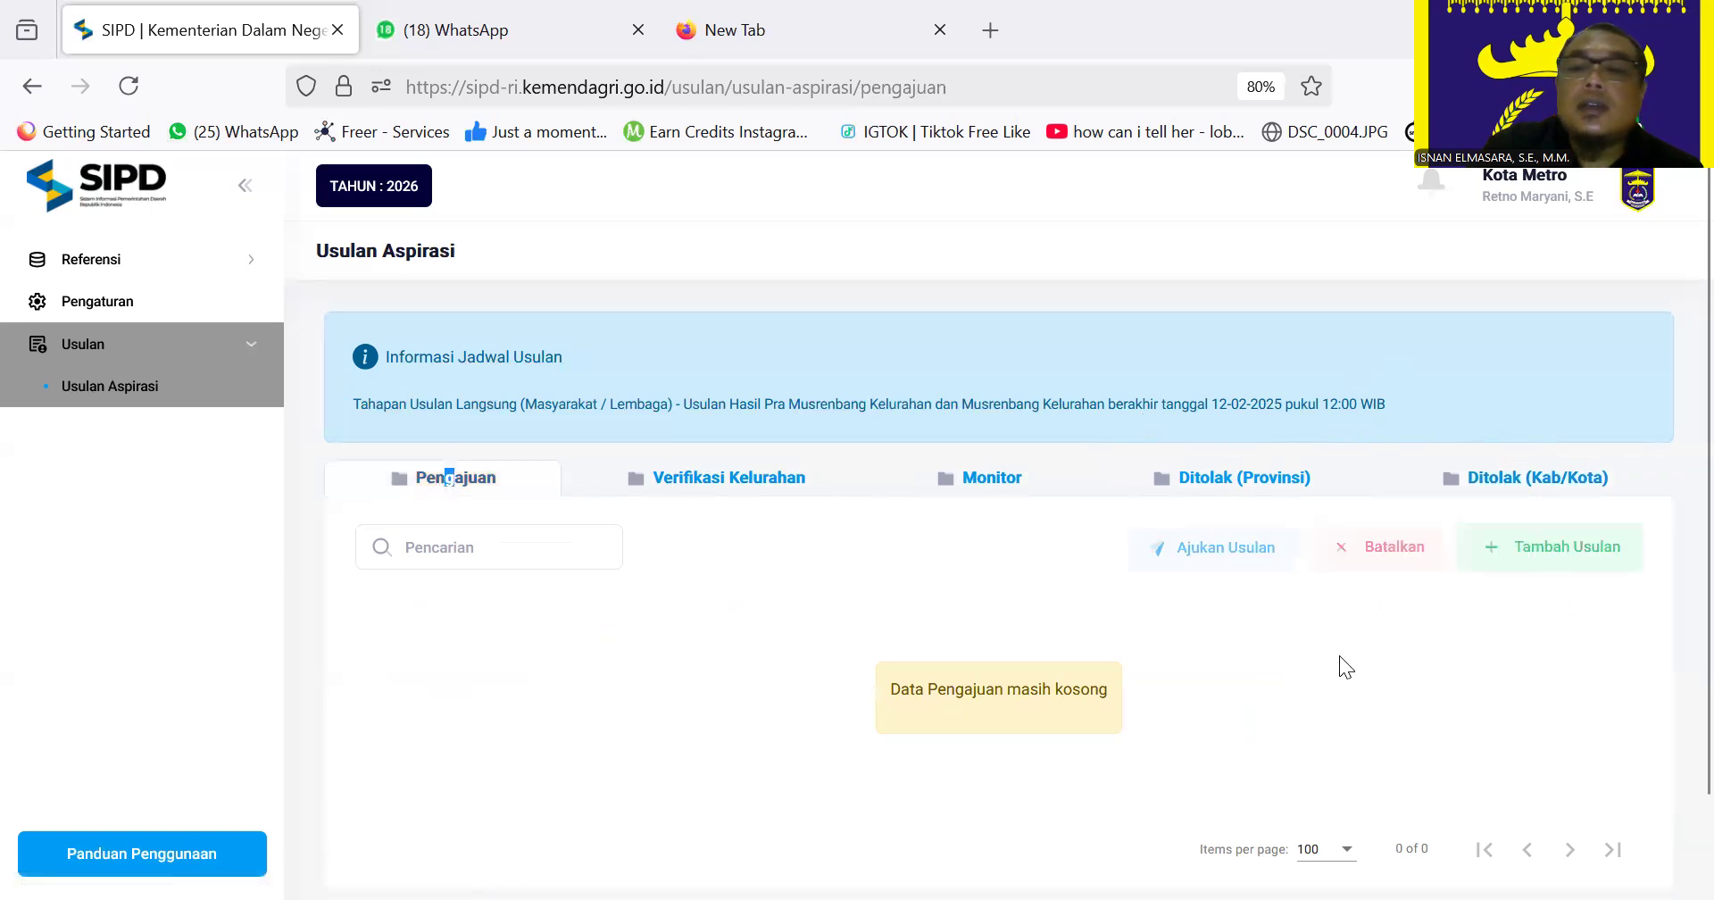
# Reopen a fresh Tambah Usulan form and list the Provinsi and Kabupaten/Kota recipient options.
pyautogui.click(1551, 546)
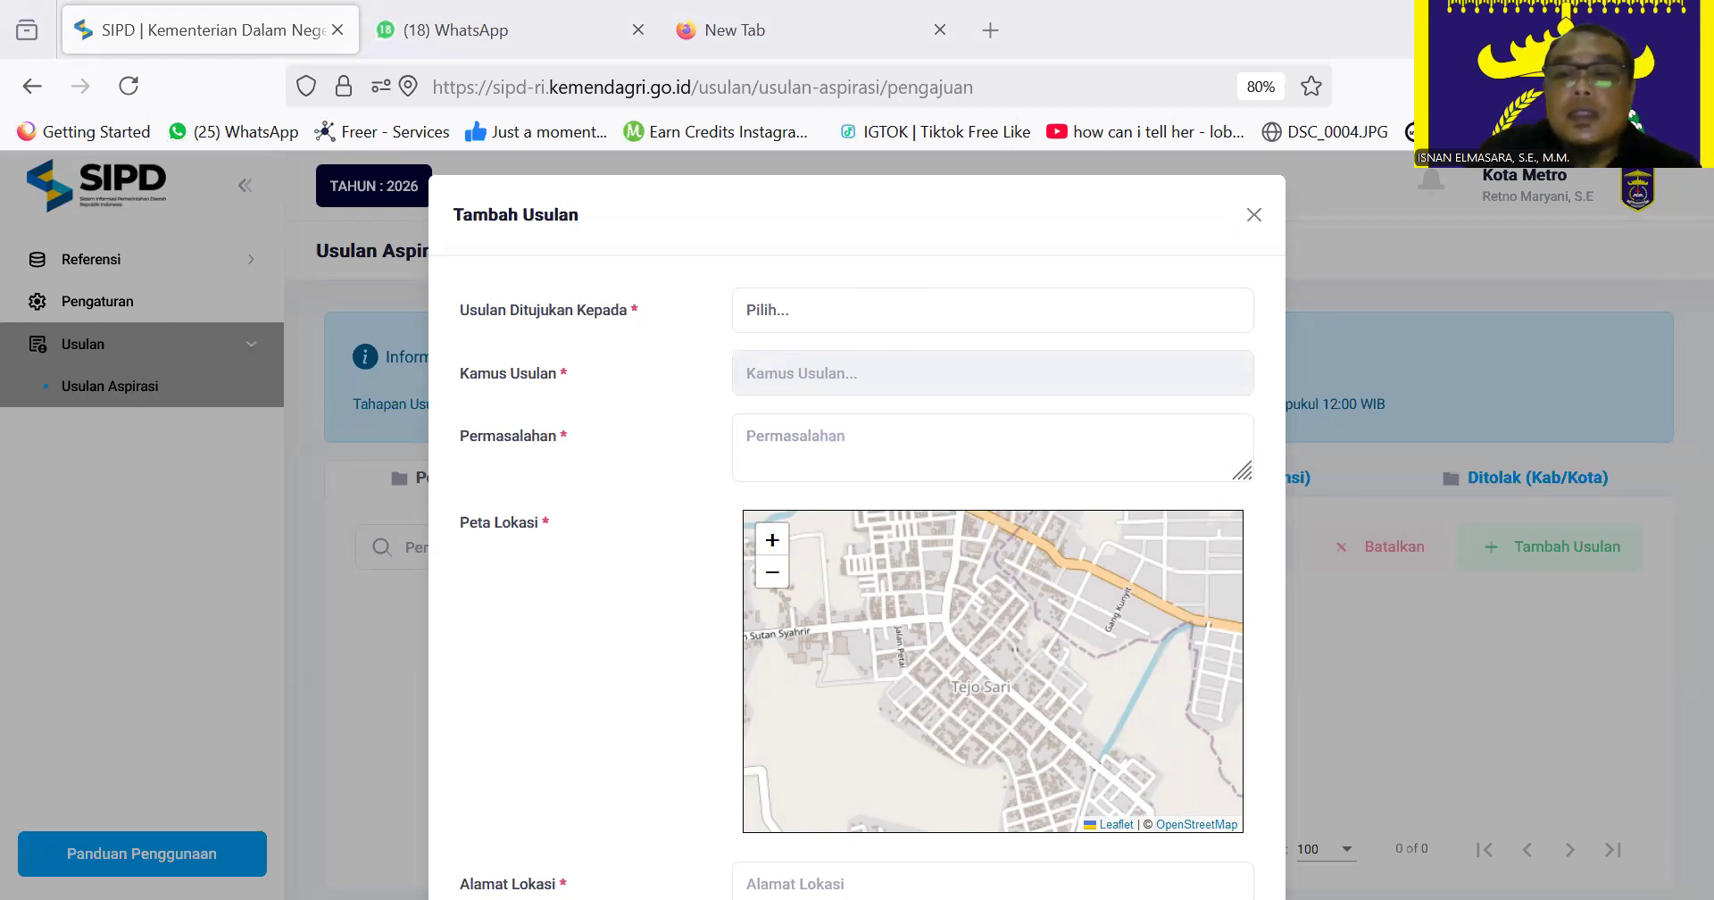
pyautogui.click(1036, 363)
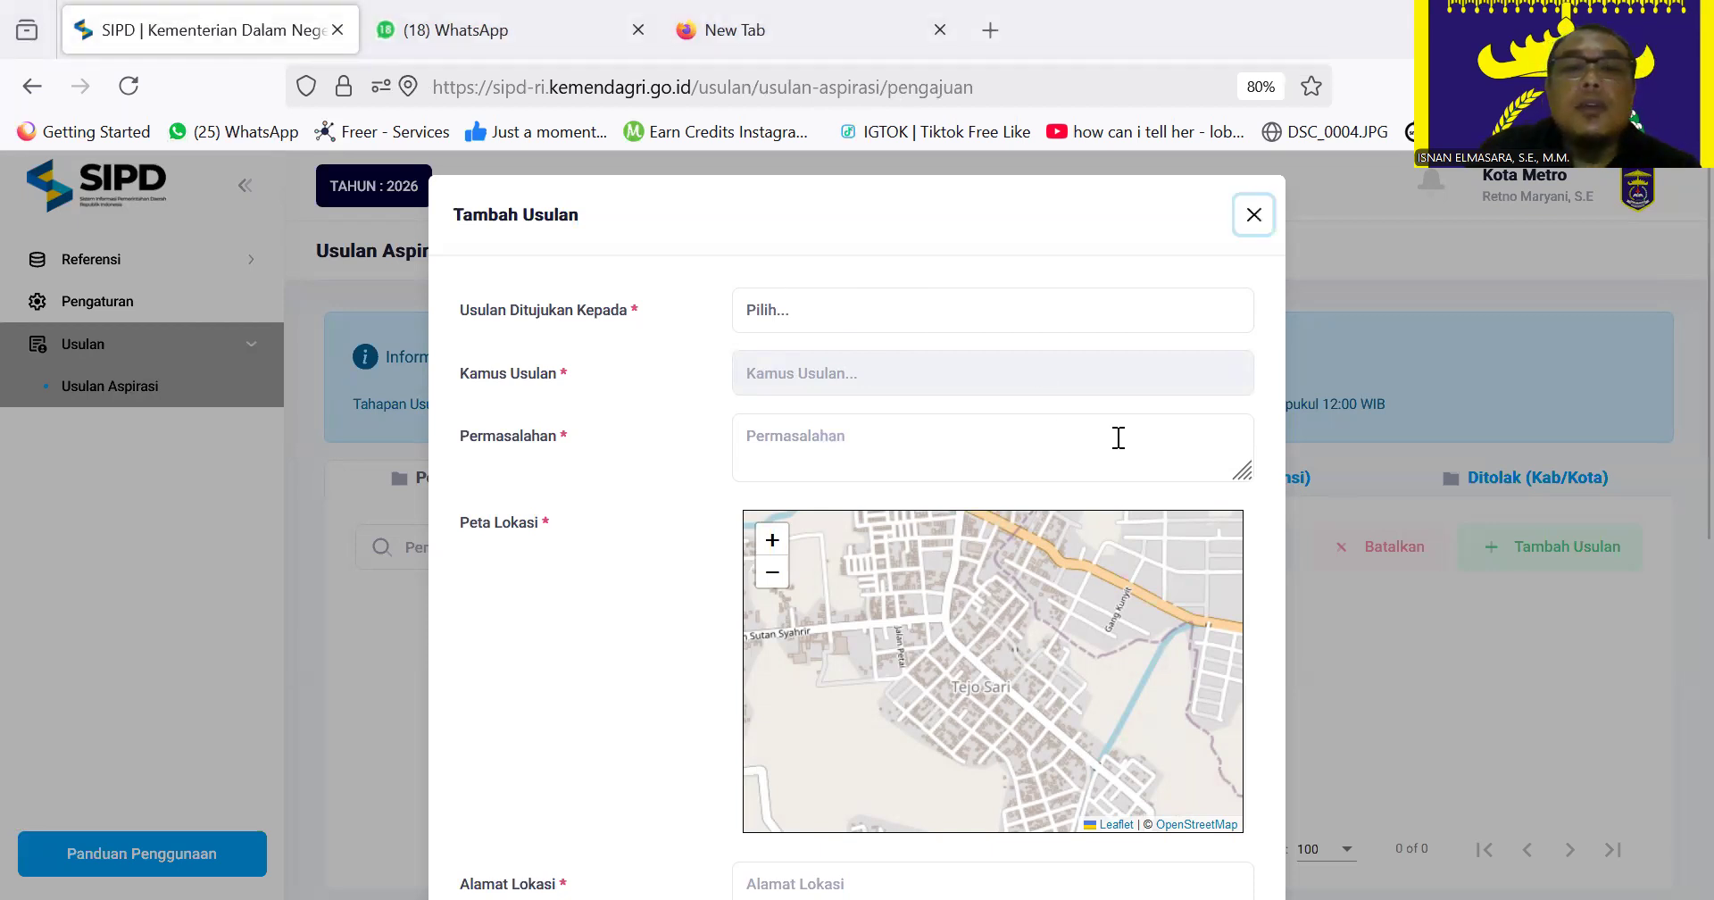
pyautogui.click(1254, 215)
pyautogui.click(1525, 559)
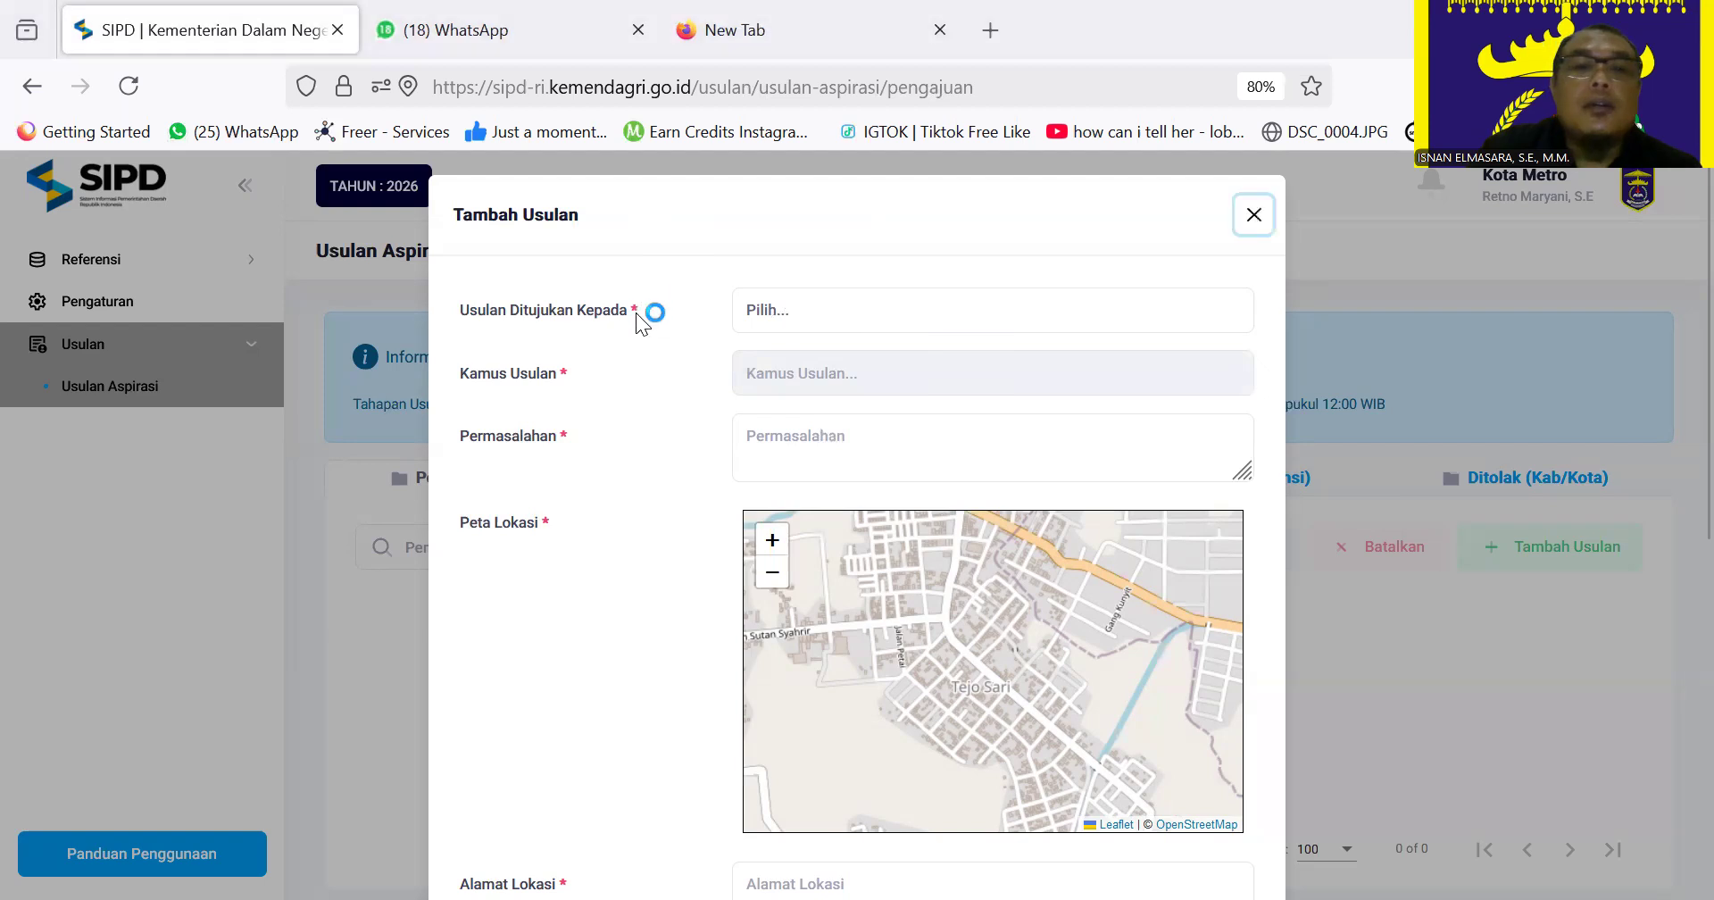
pyautogui.click(829, 312)
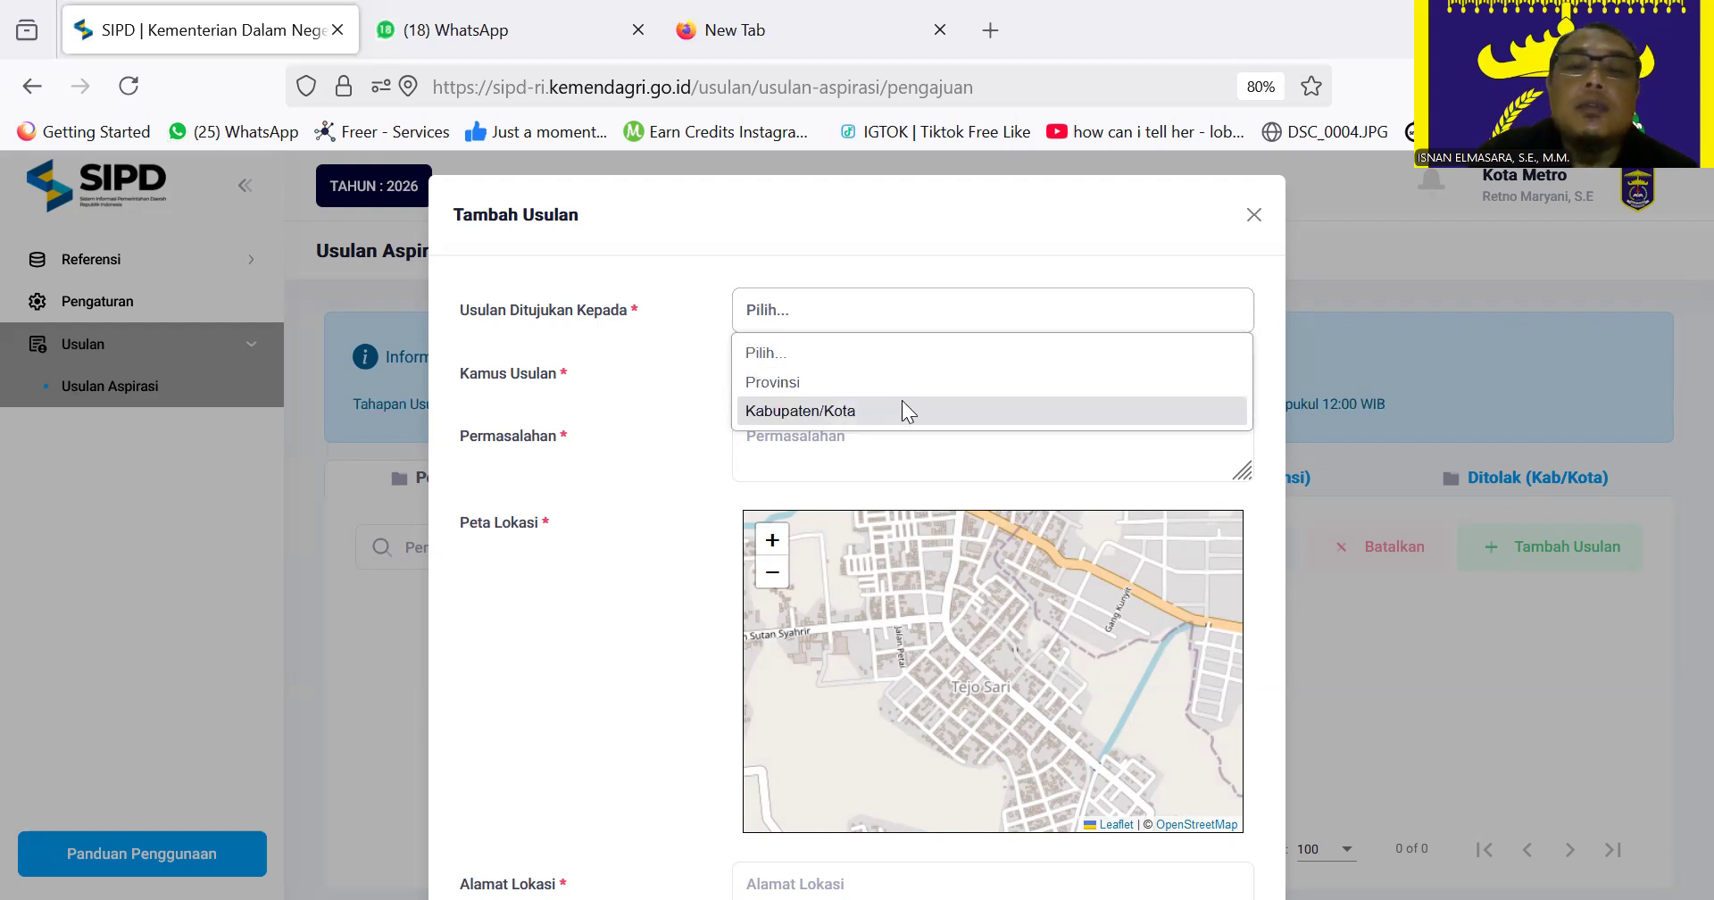
# Choose Kabupaten/Kota as recipient and open the Kamus Usulan entry list.
pyautogui.click(812, 416)
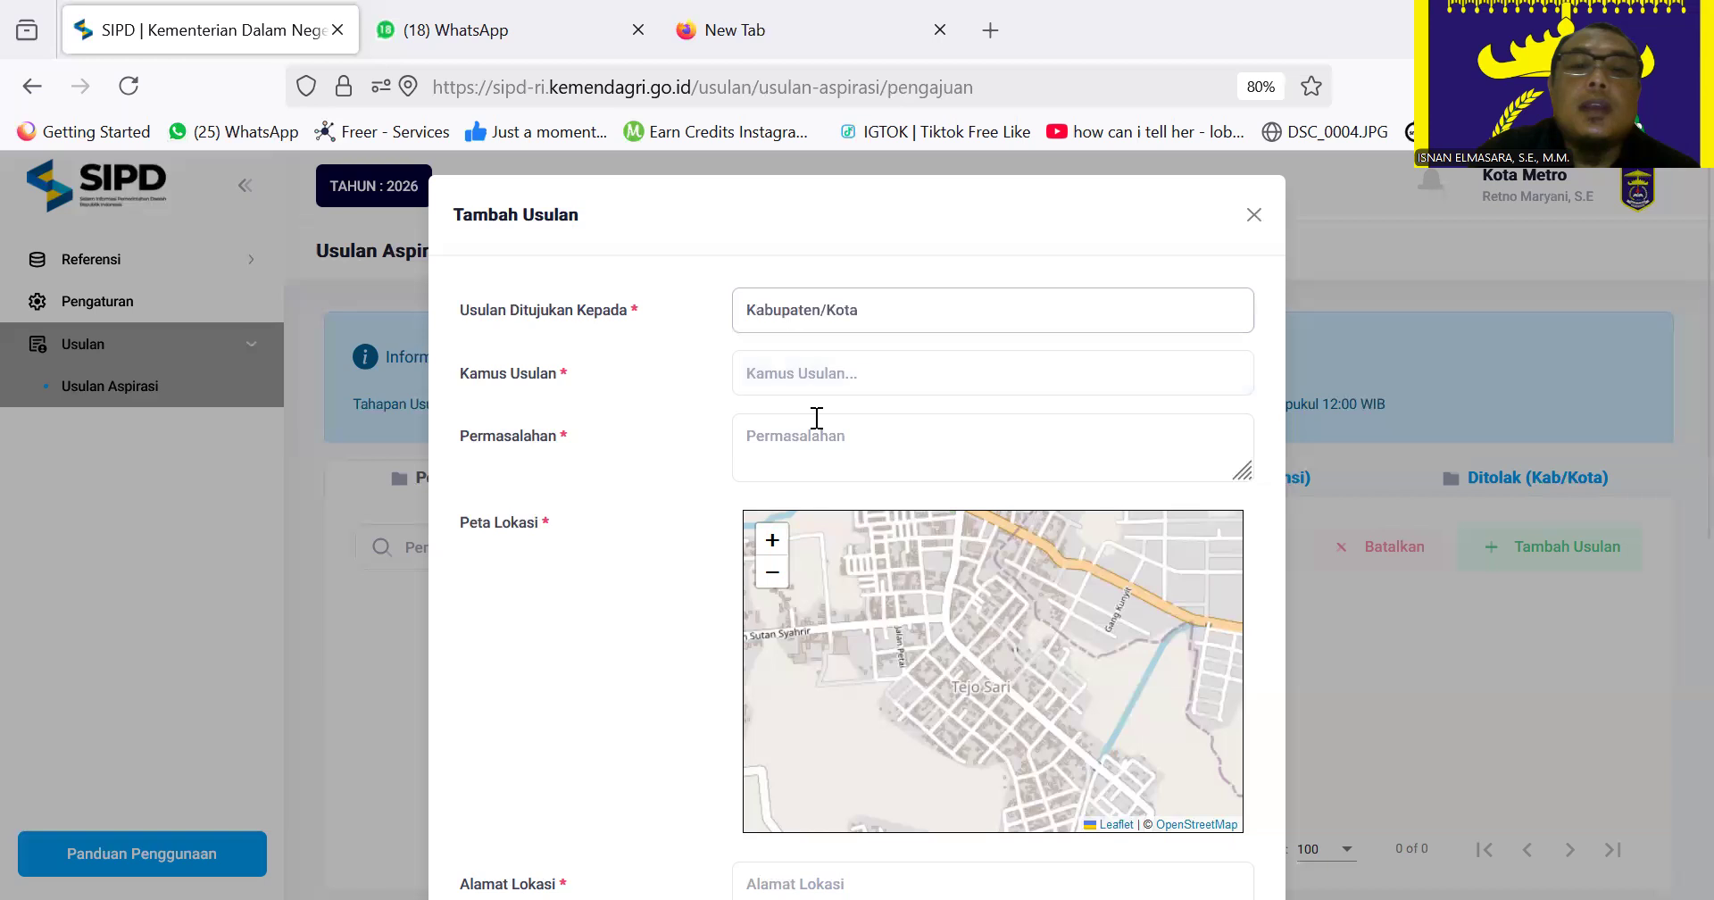
pyautogui.click(823, 371)
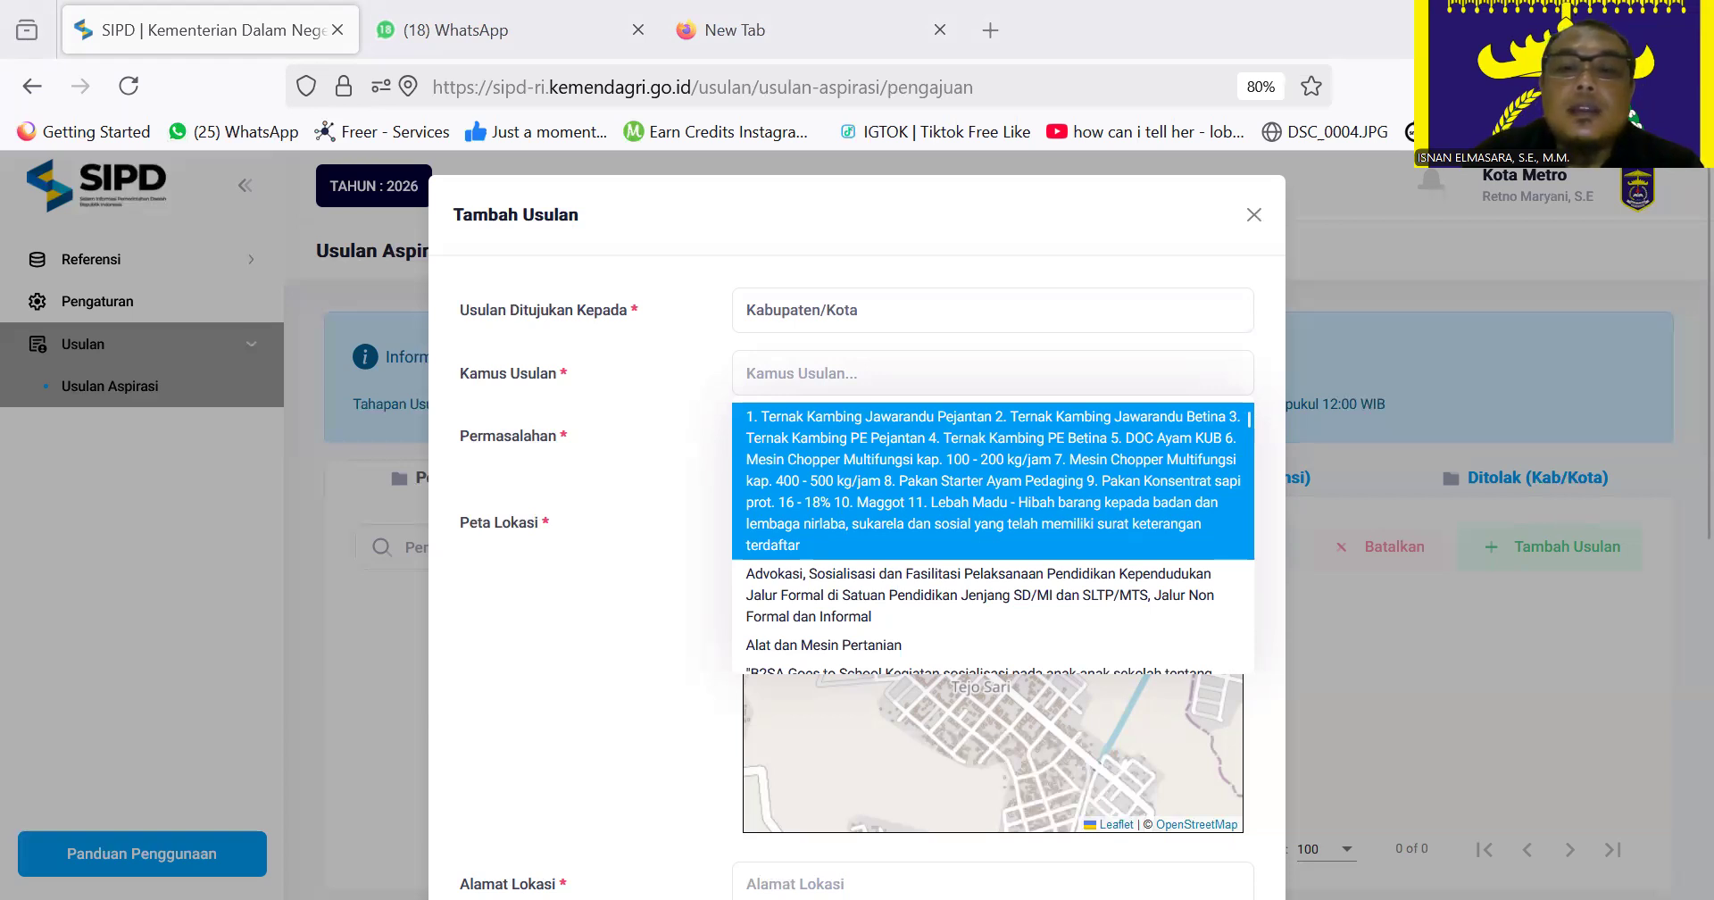
# Filter Kamus Usulan by 'drainase' and pick Pemeliharaan Drainase/Gorong-gorong.
pyautogui.click(849, 373)
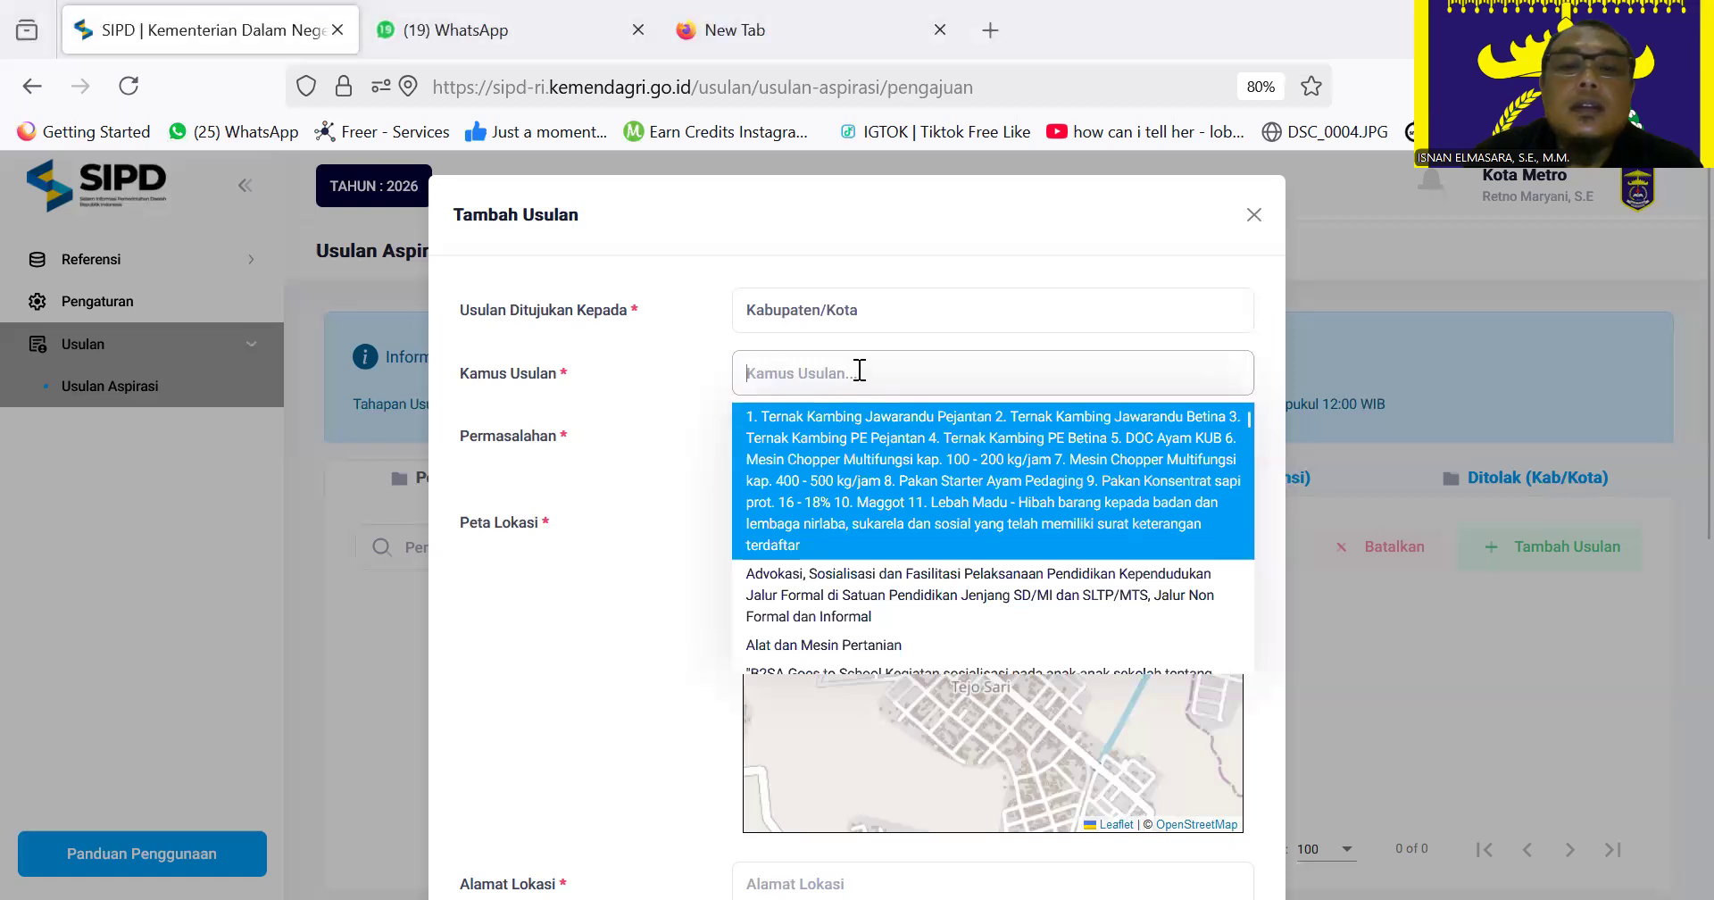
pyautogui.write('da')
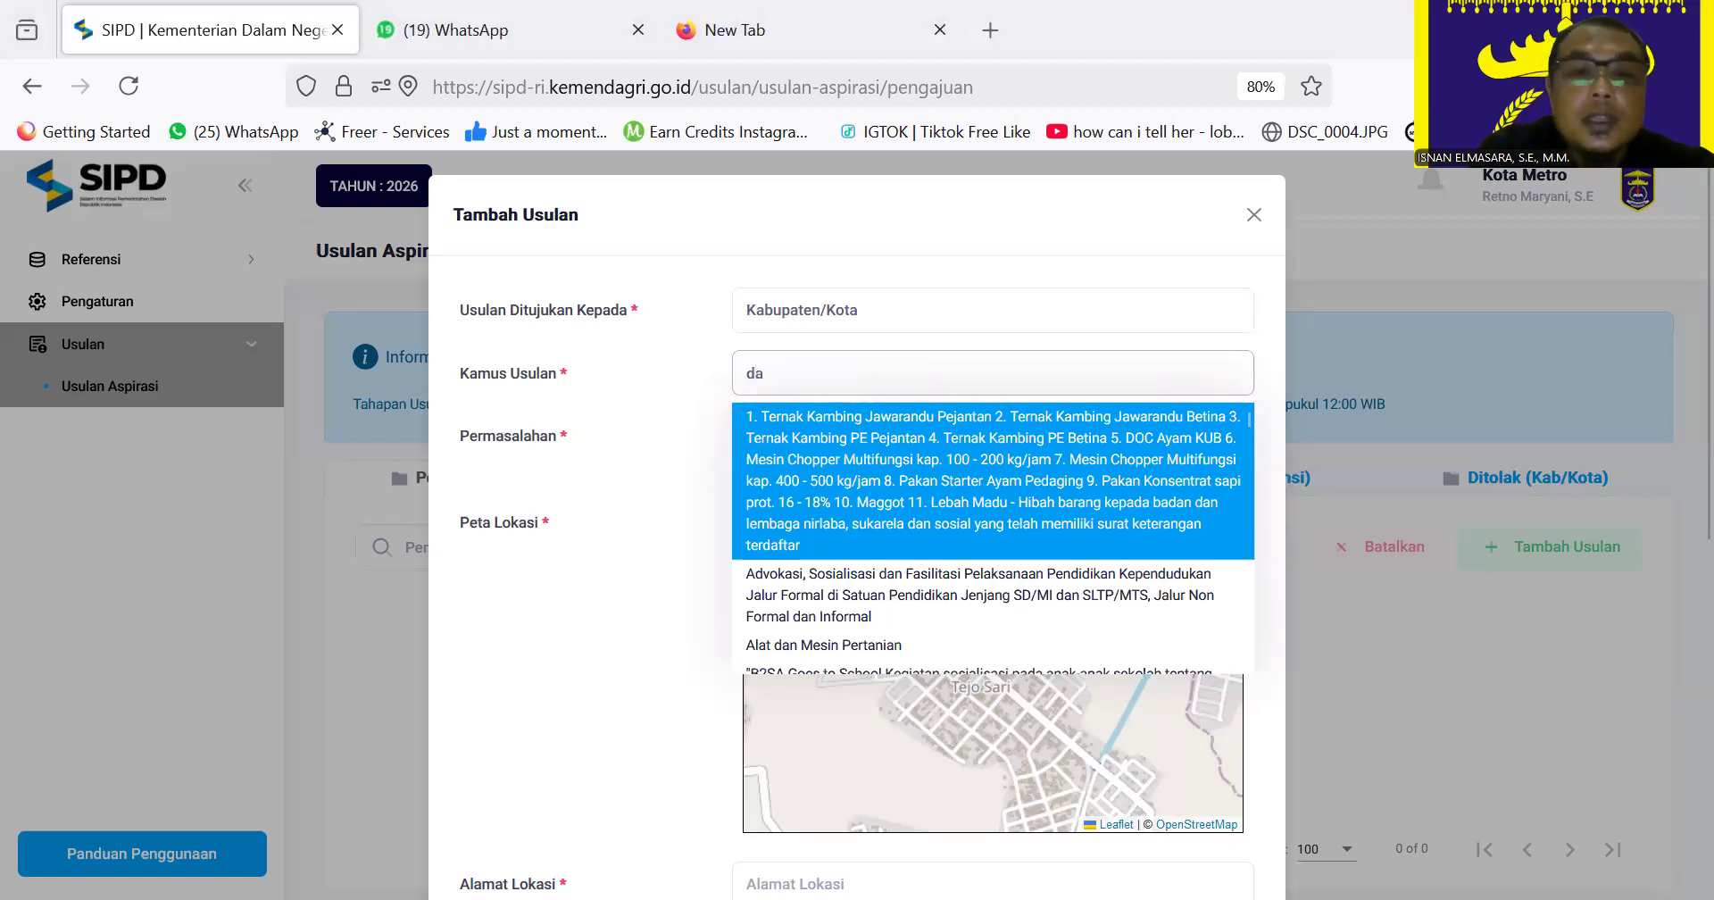
pyautogui.press('BackSpace')
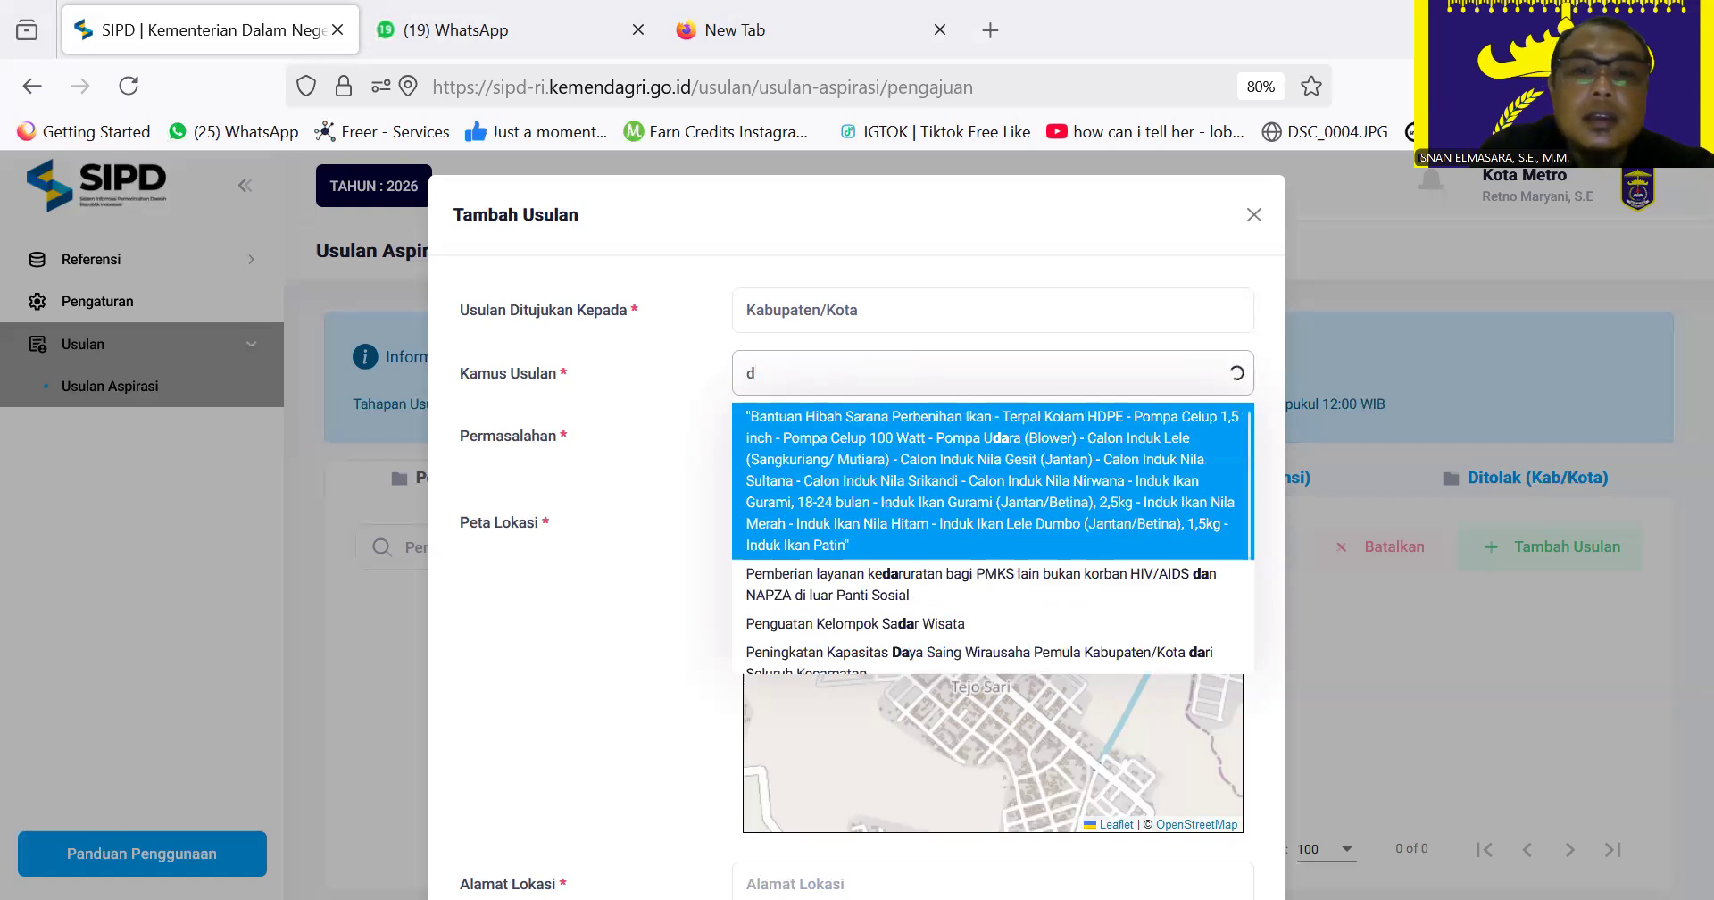
pyautogui.write('rainase')
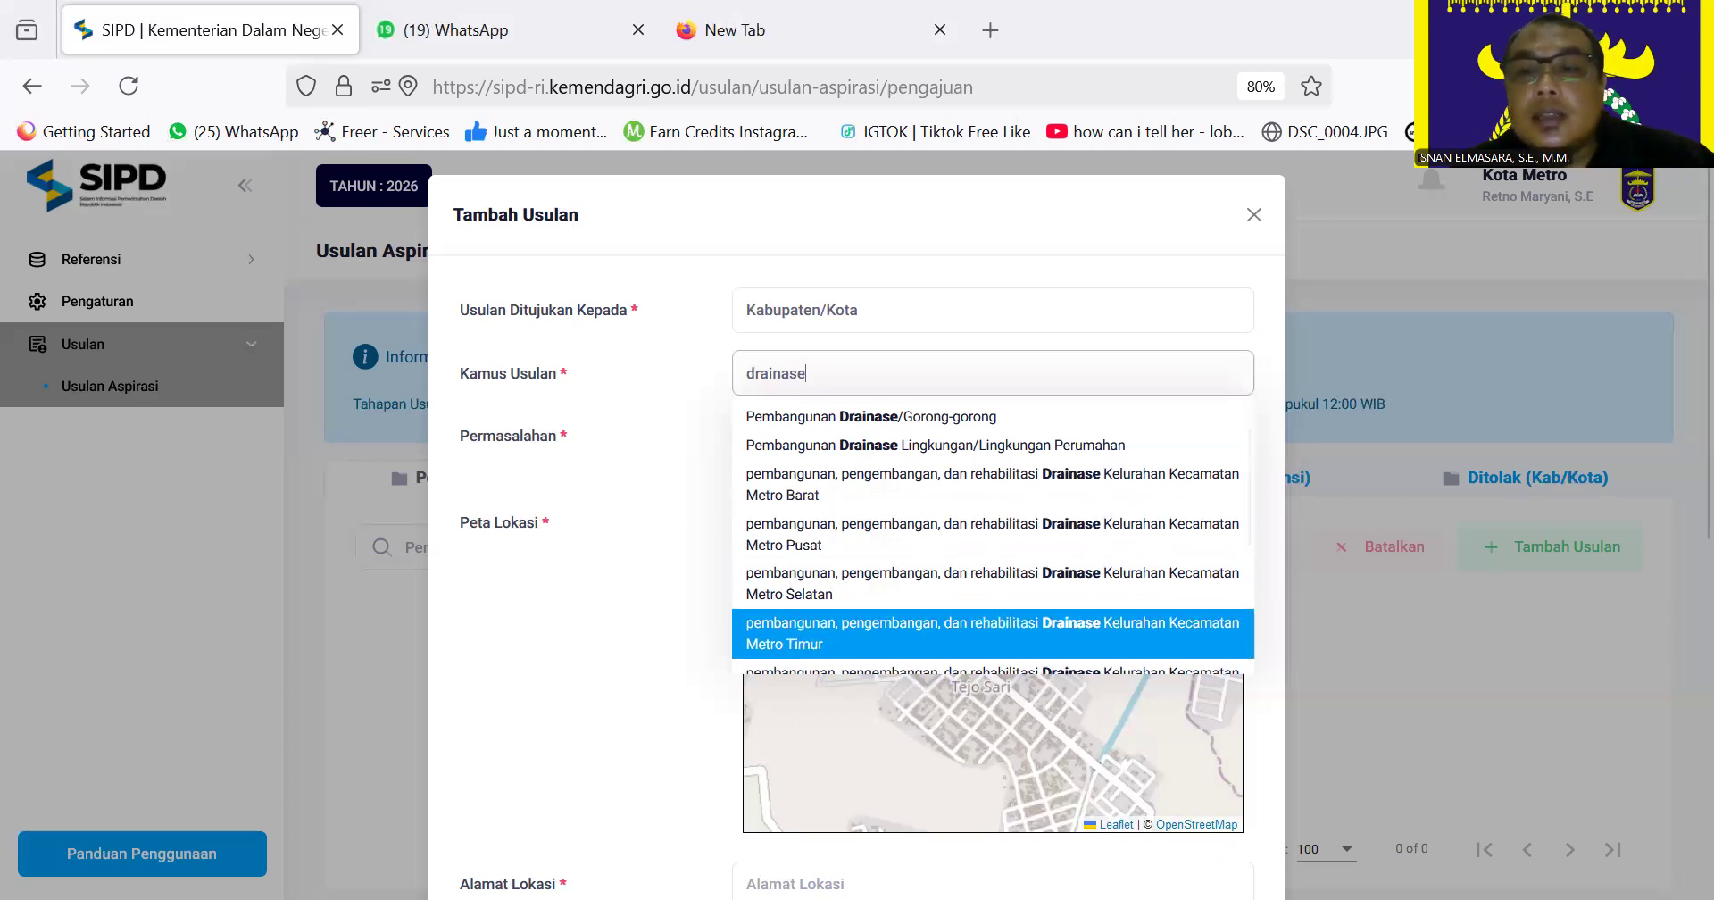
pyautogui.click(993, 634)
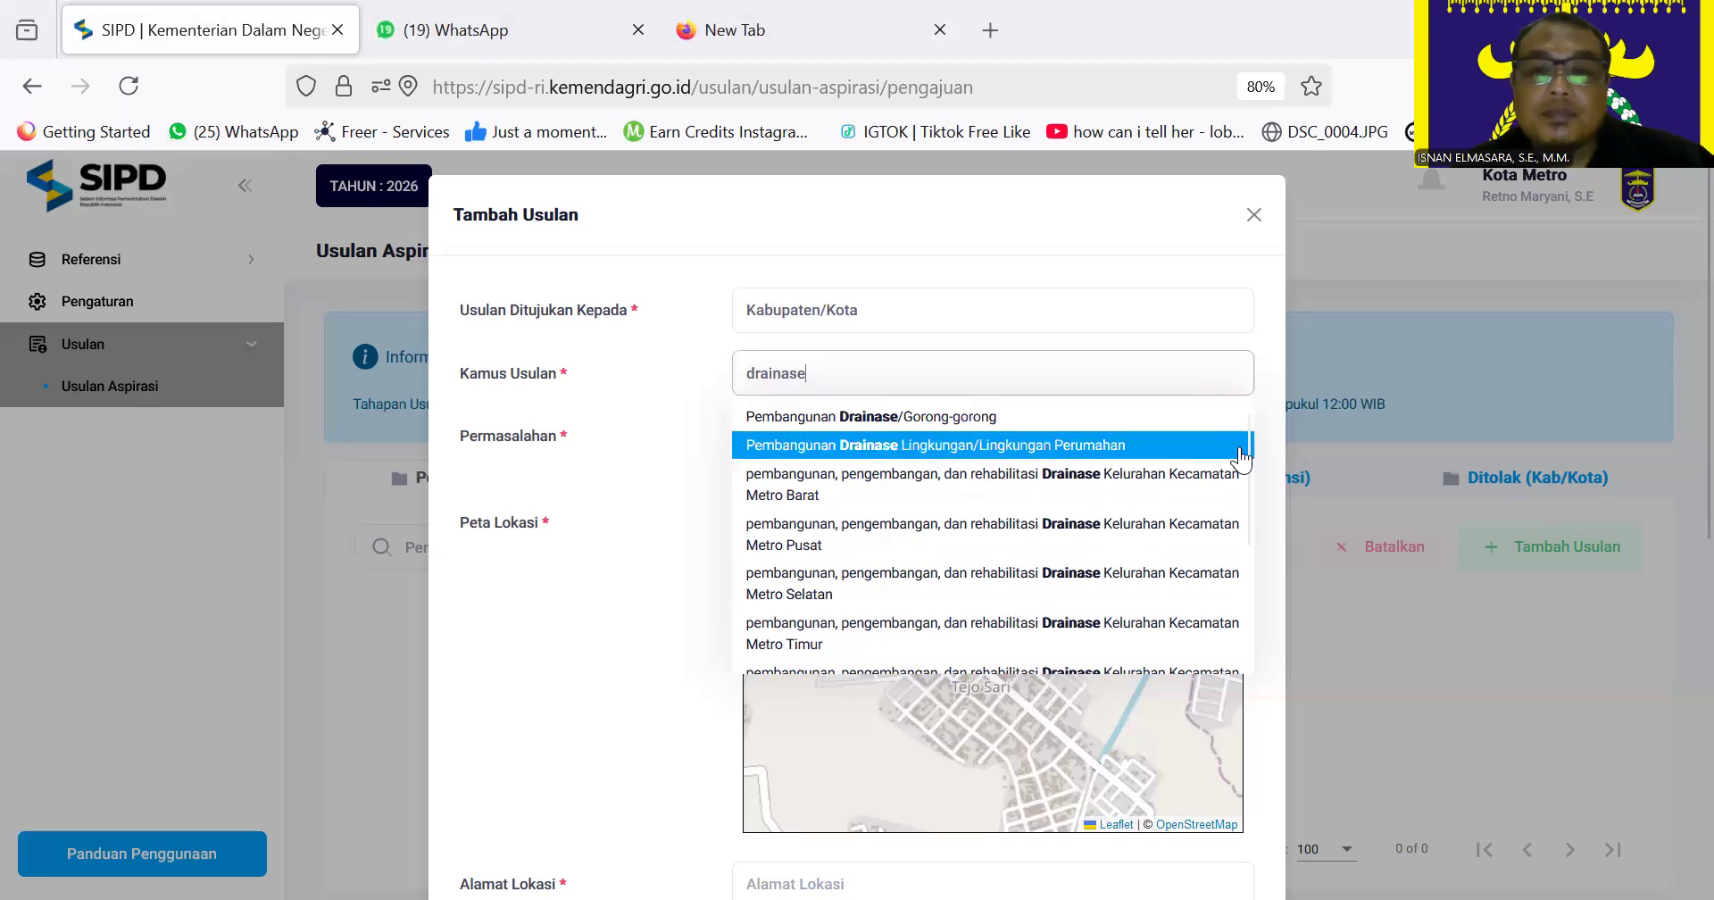
pyautogui.moveTo(1248, 447); pyautogui.dragTo(1235, 527)
pyautogui.scroll(-3, 1235, 527)
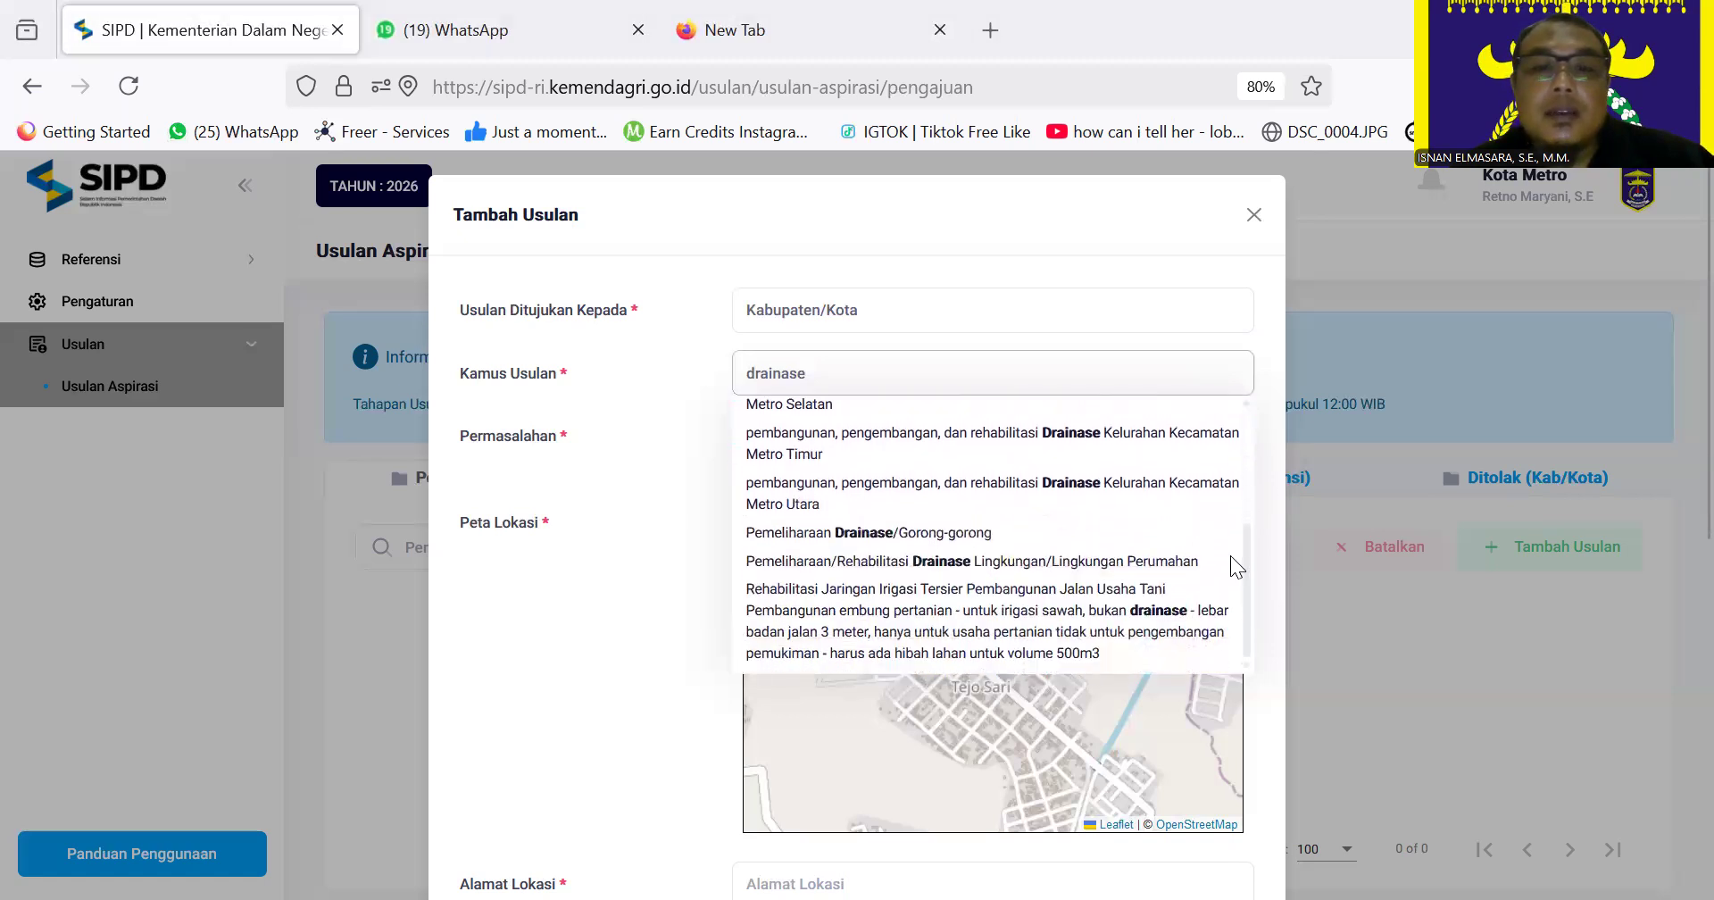
pyautogui.click(981, 534)
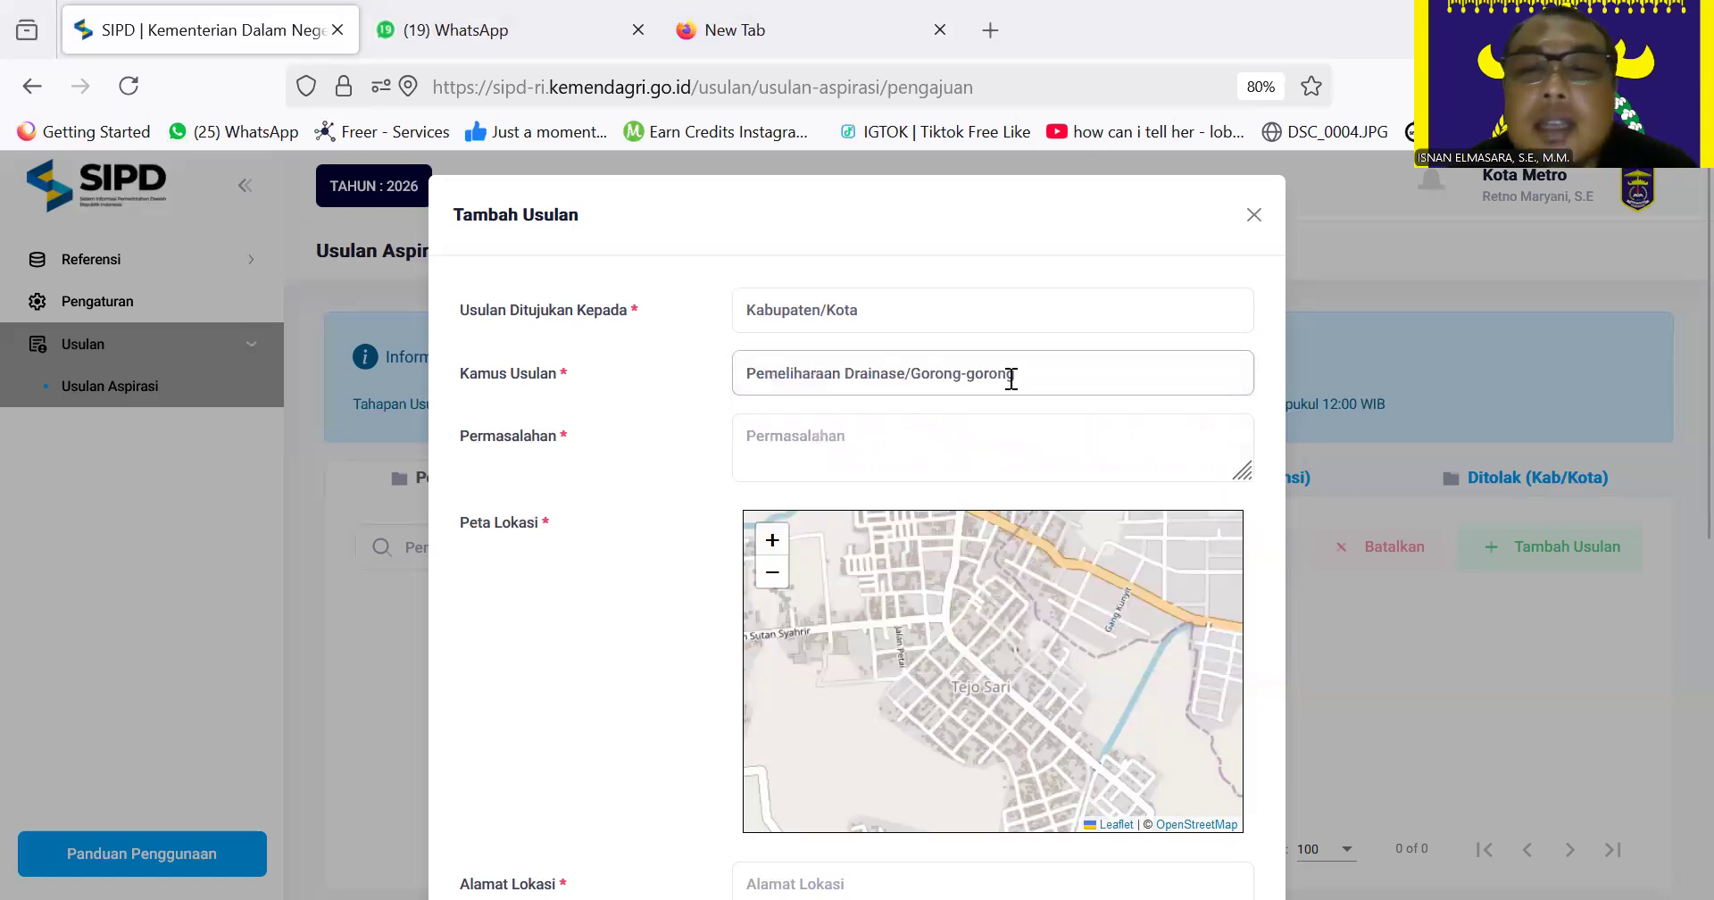
# Write 'Drainase Rusak Parah Perlu Perbaikan Segera, karena dapat menyebabkan banjir/genangan' as the Permasalahan.
pyautogui.click(997, 468)
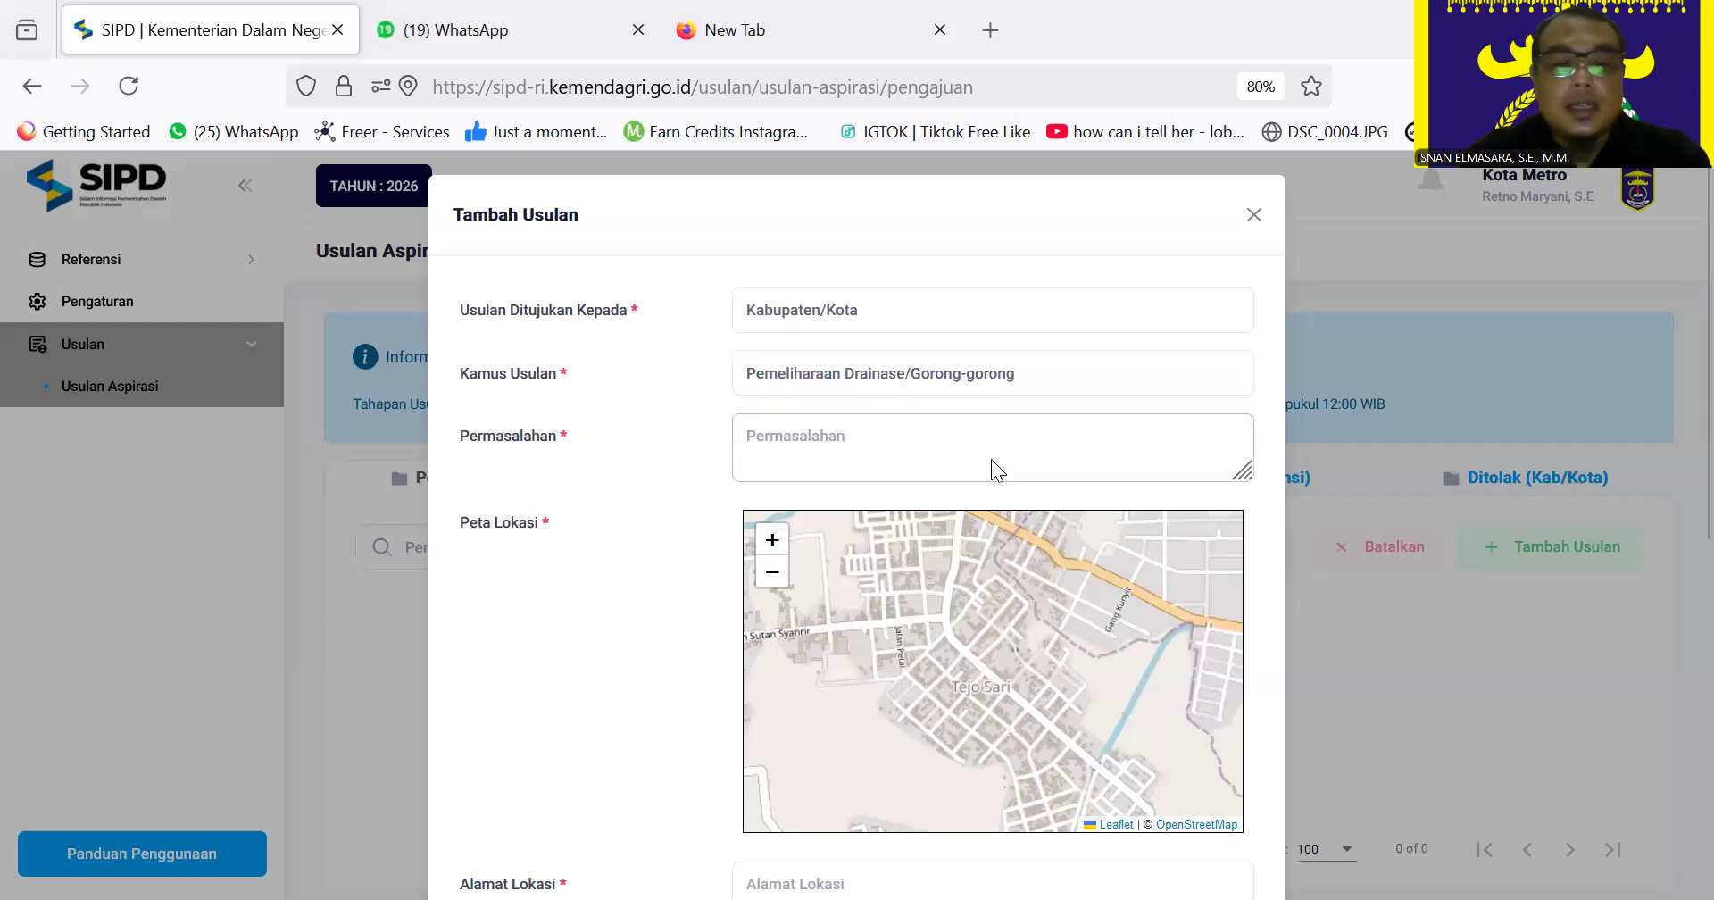
pyautogui.write('Dar')
pyautogui.press('BackSpace')
pyautogui.press('BackSpace')
pyautogui.write('r')
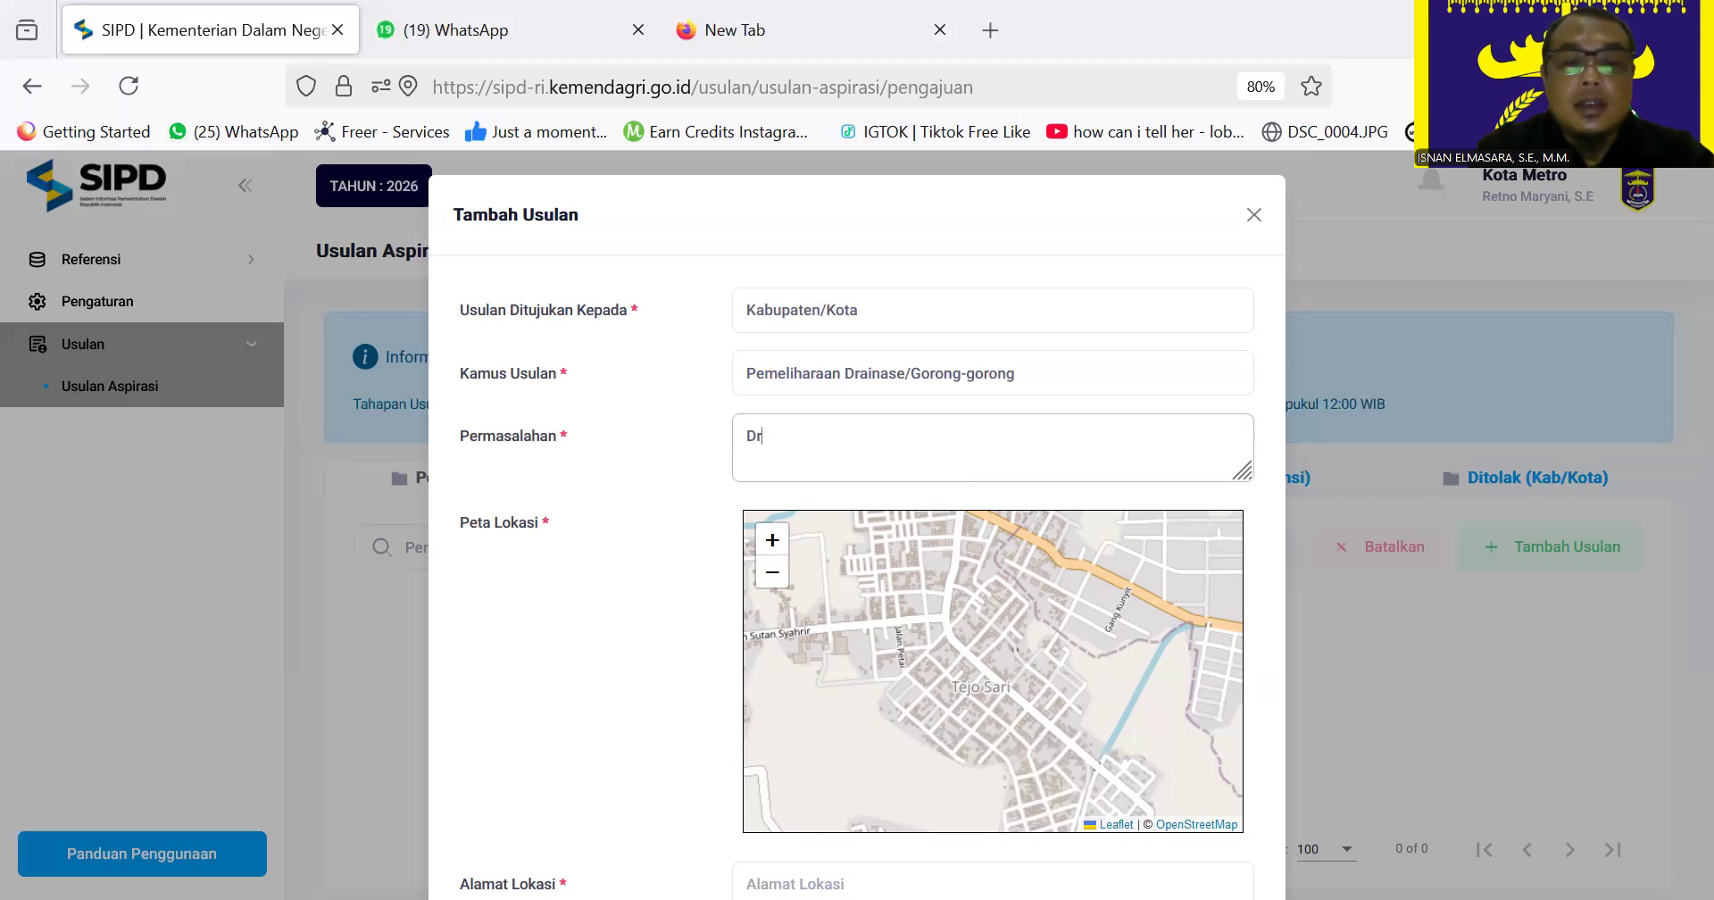
pyautogui.write('ainase')
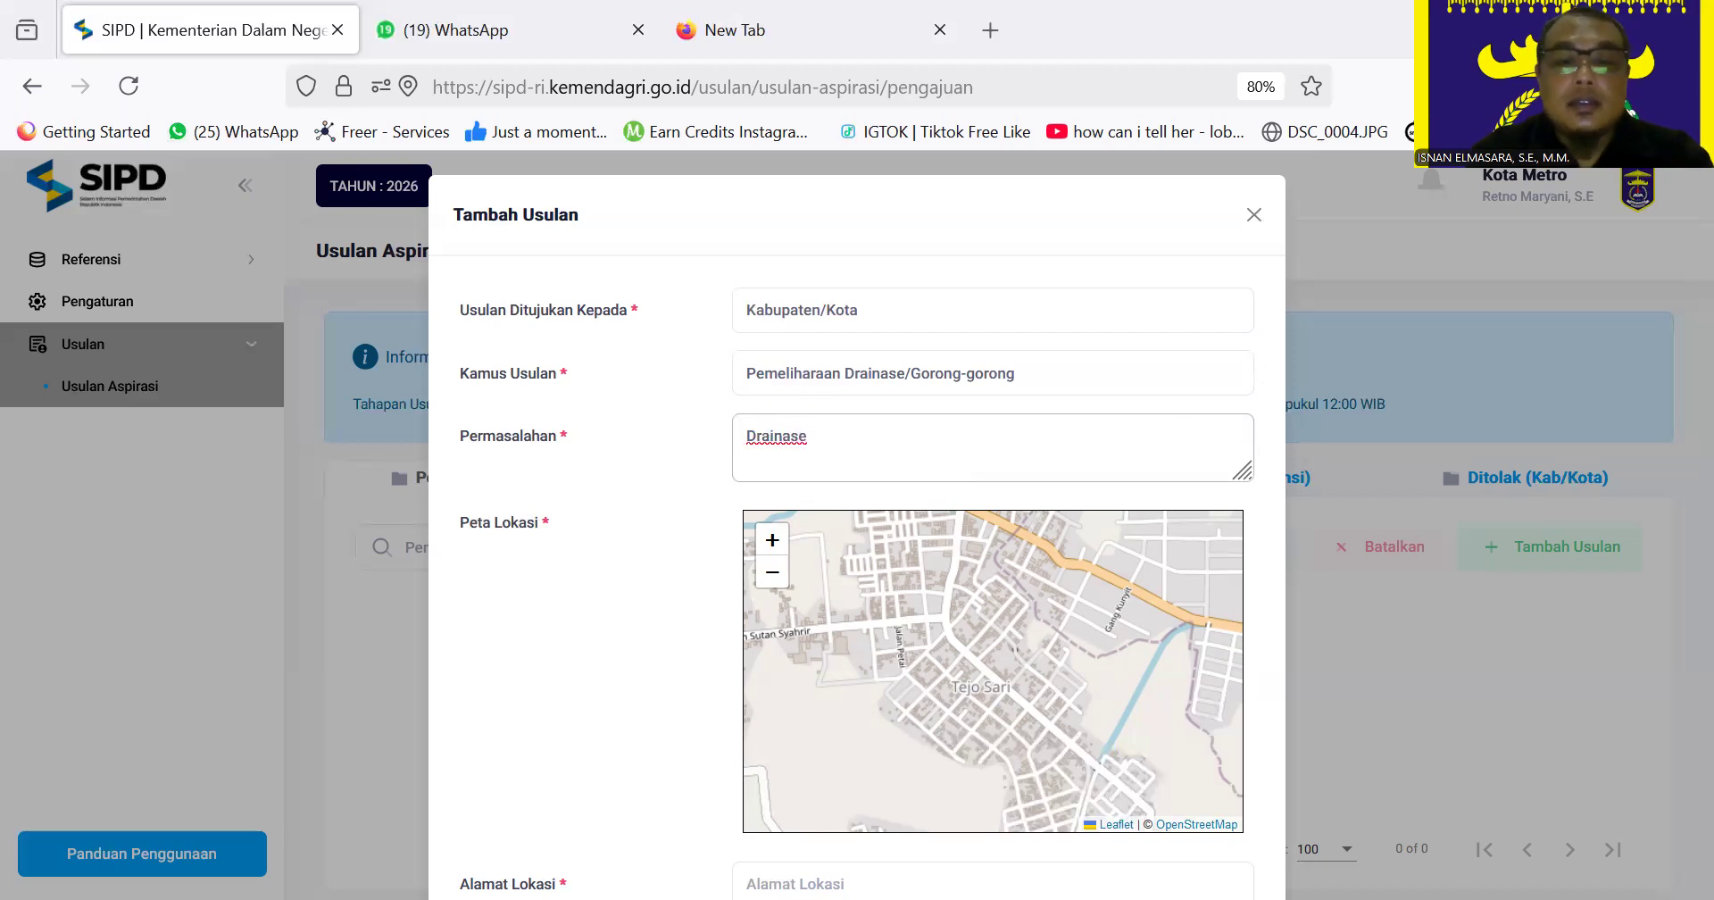
pyautogui.write(' Rusak Pasa')
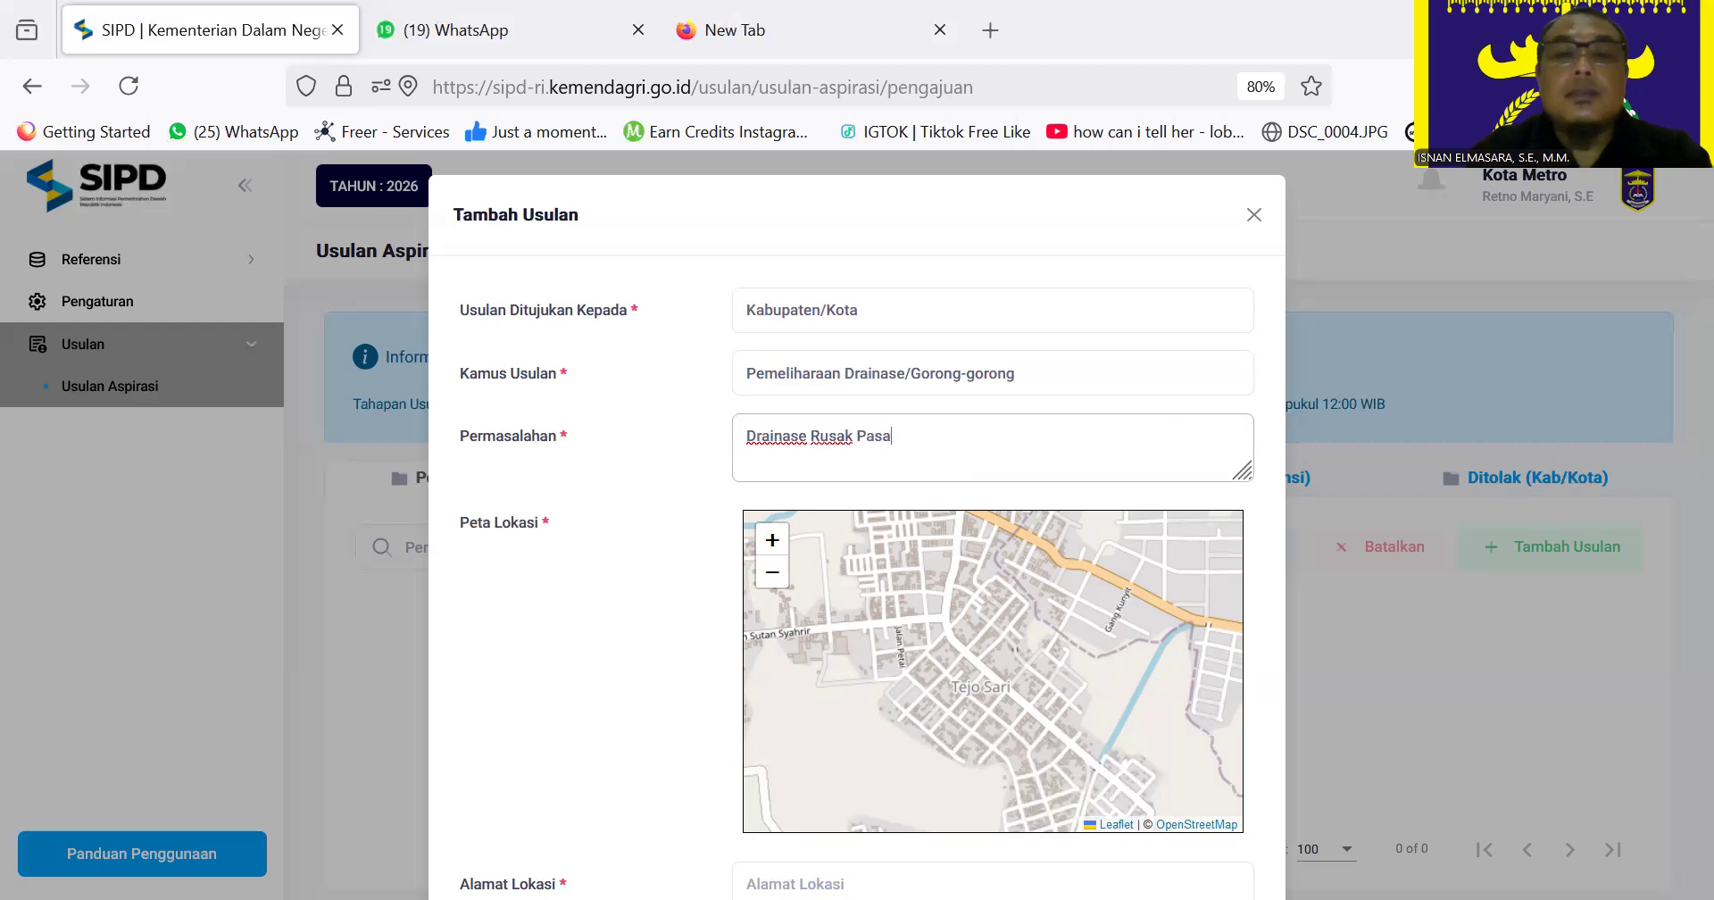
pyautogui.press('BackSpace')
pyautogui.press('BackSpace')
pyautogui.write('ra')
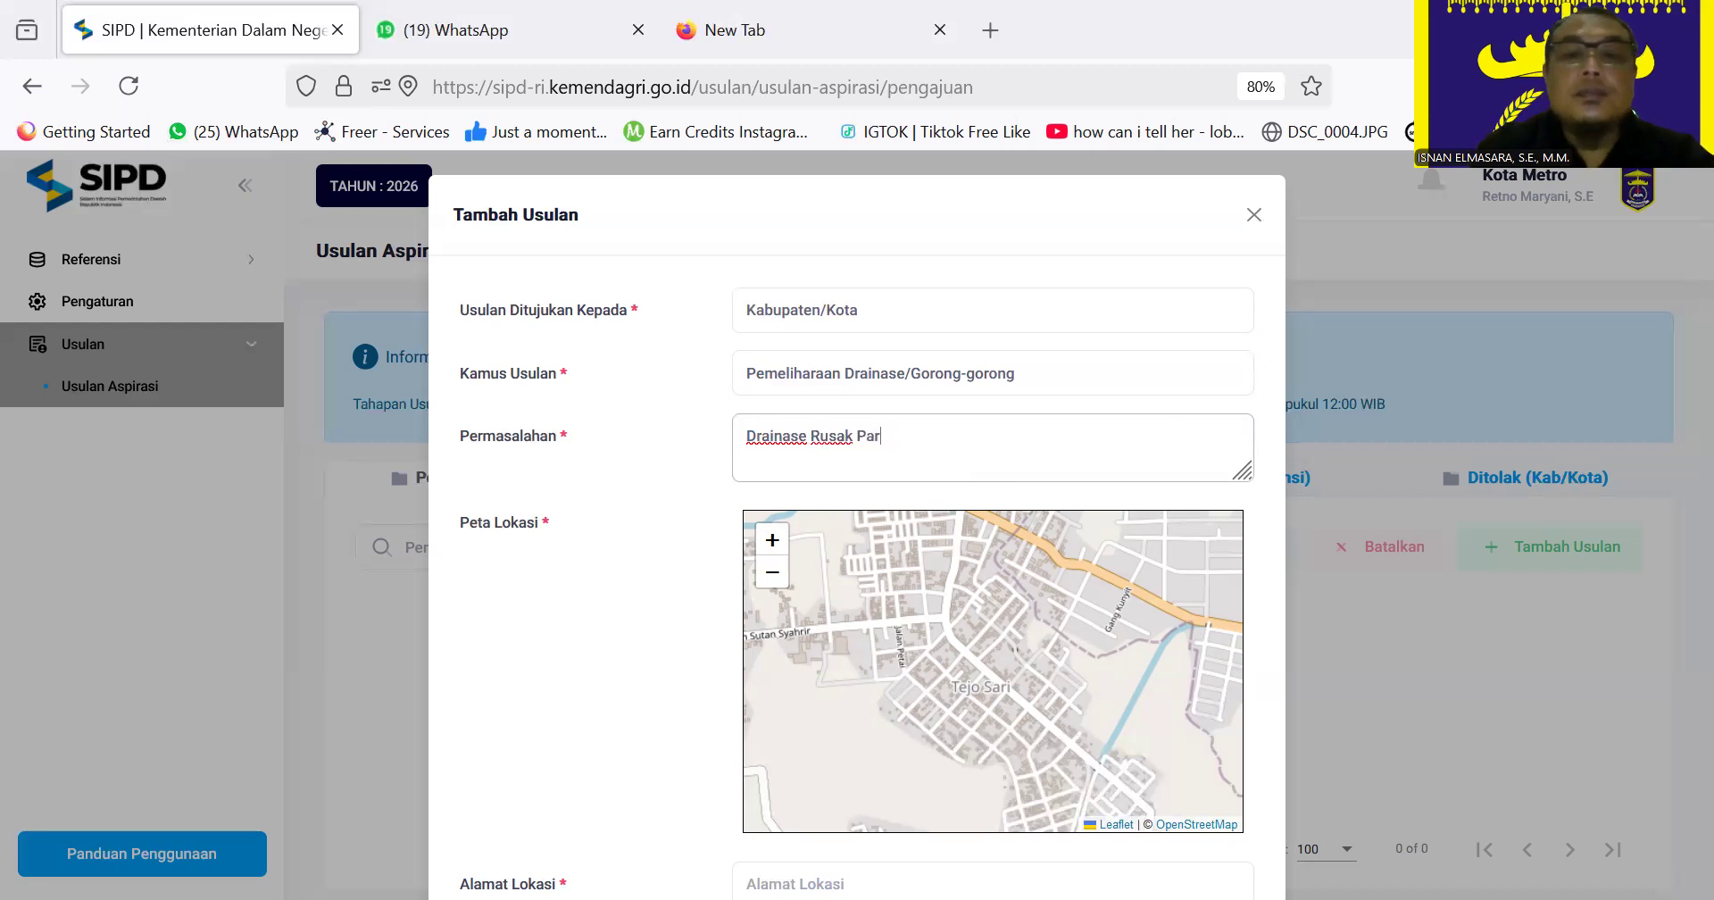
pyautogui.write('h Perlu Perbai')
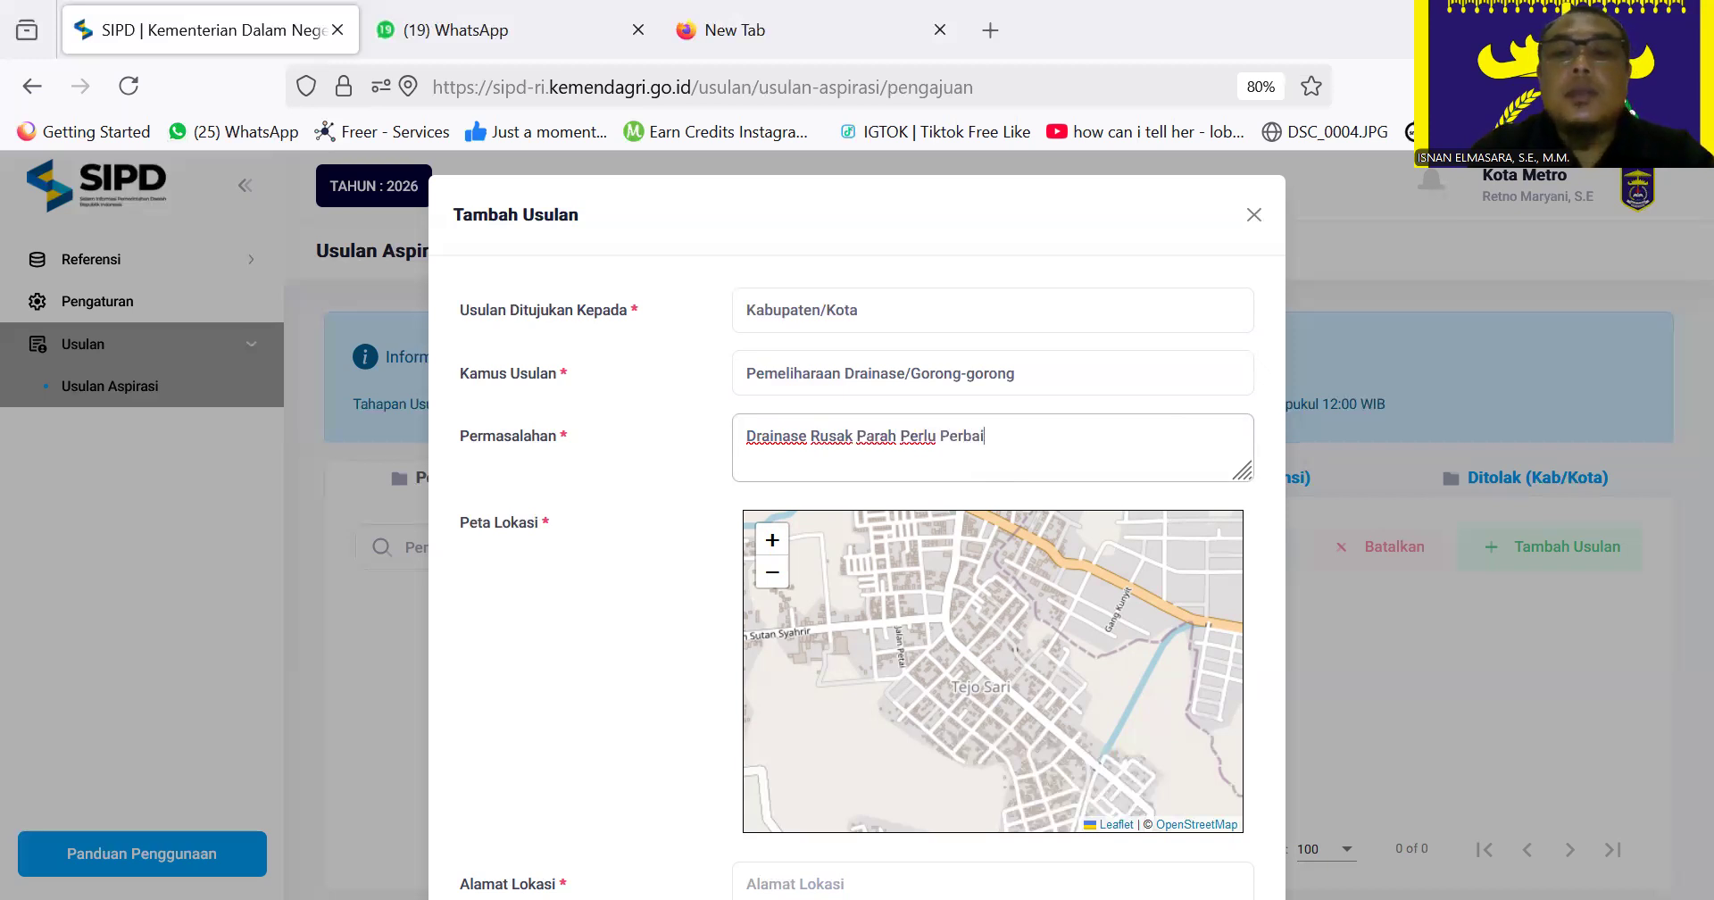
pyautogui.write('kan Seg')
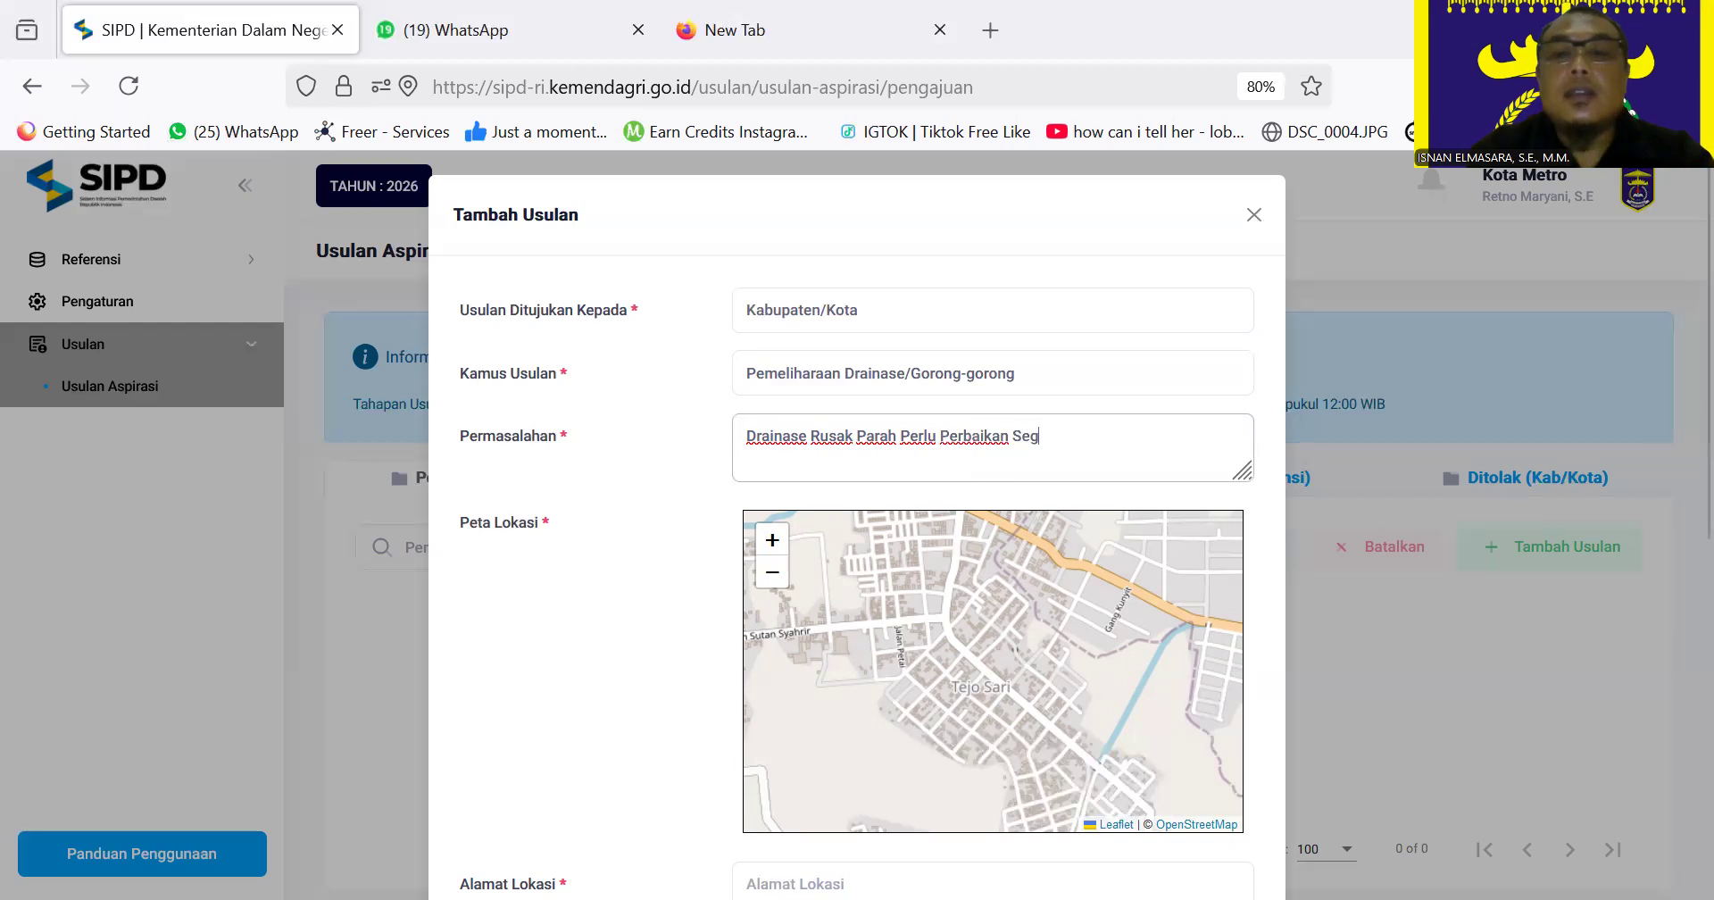
pyautogui.write('era')
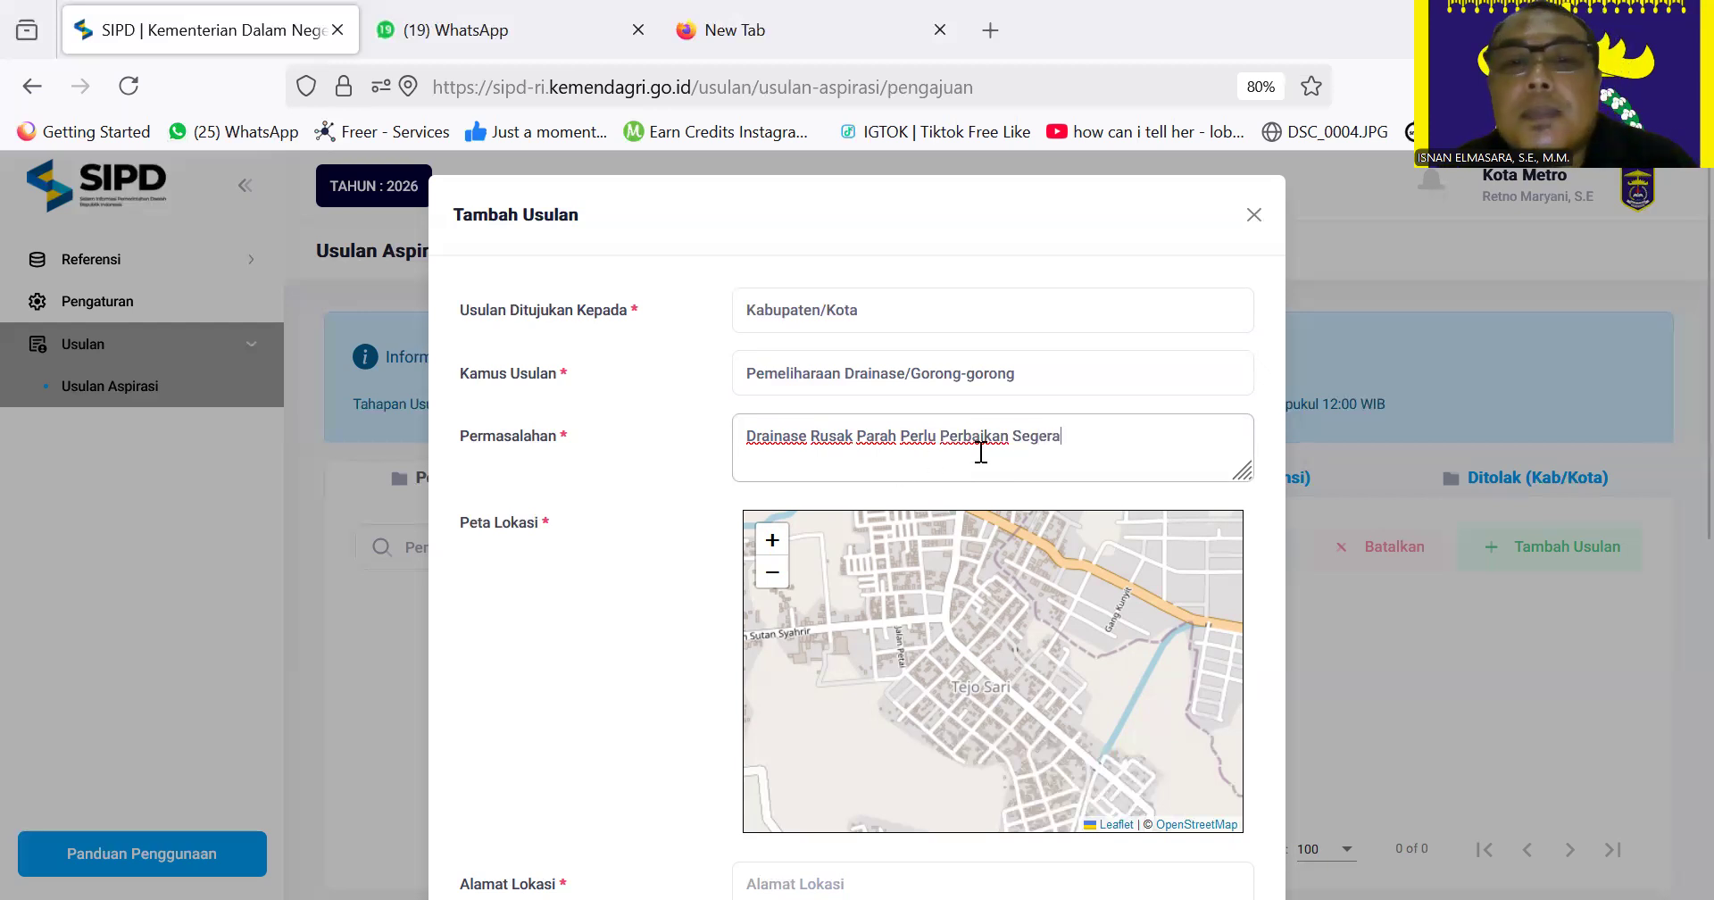
pyautogui.scroll(-2, 930, 420)
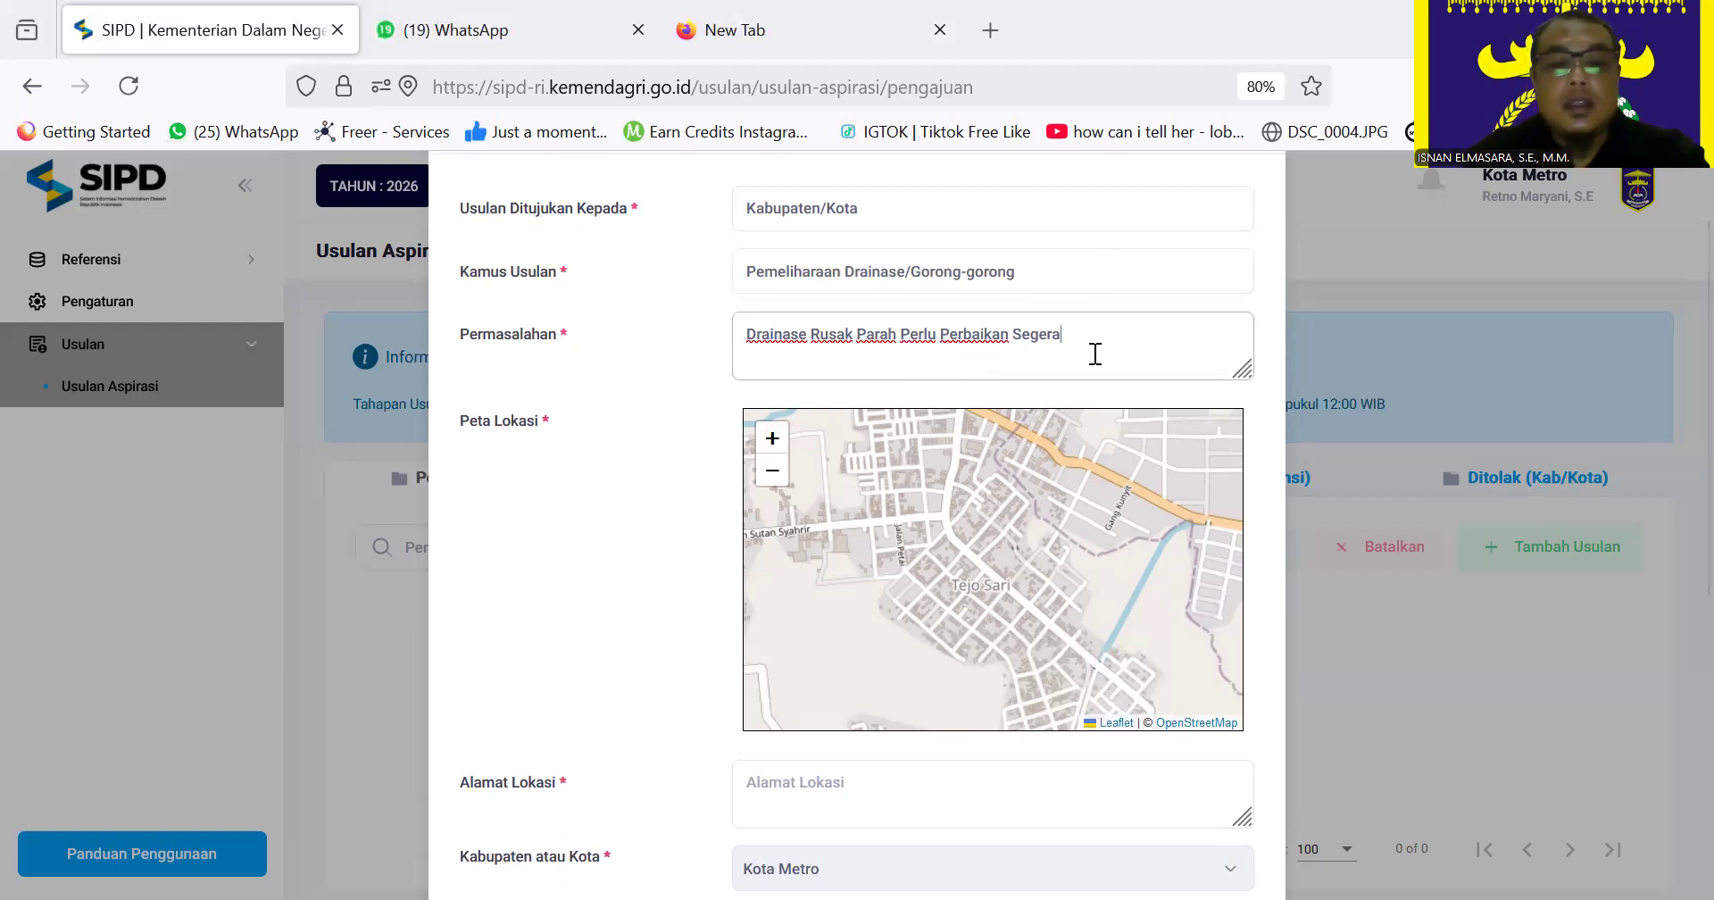
pyautogui.write(', karena')
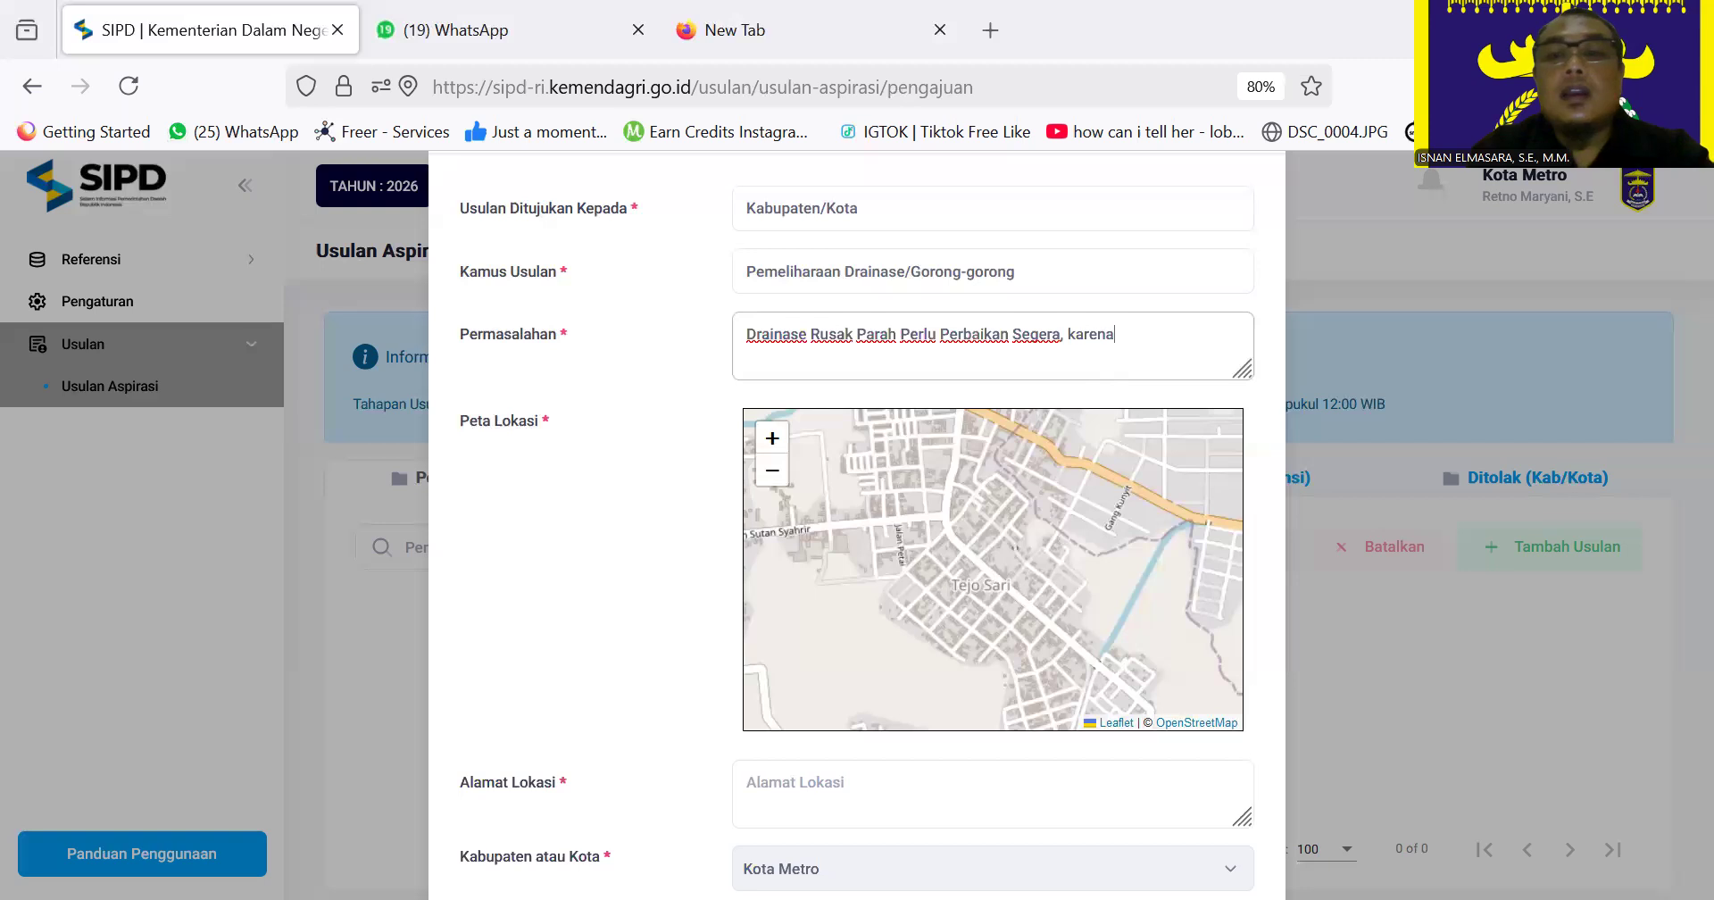
pyautogui.write(' dapat menyebabkan ba')
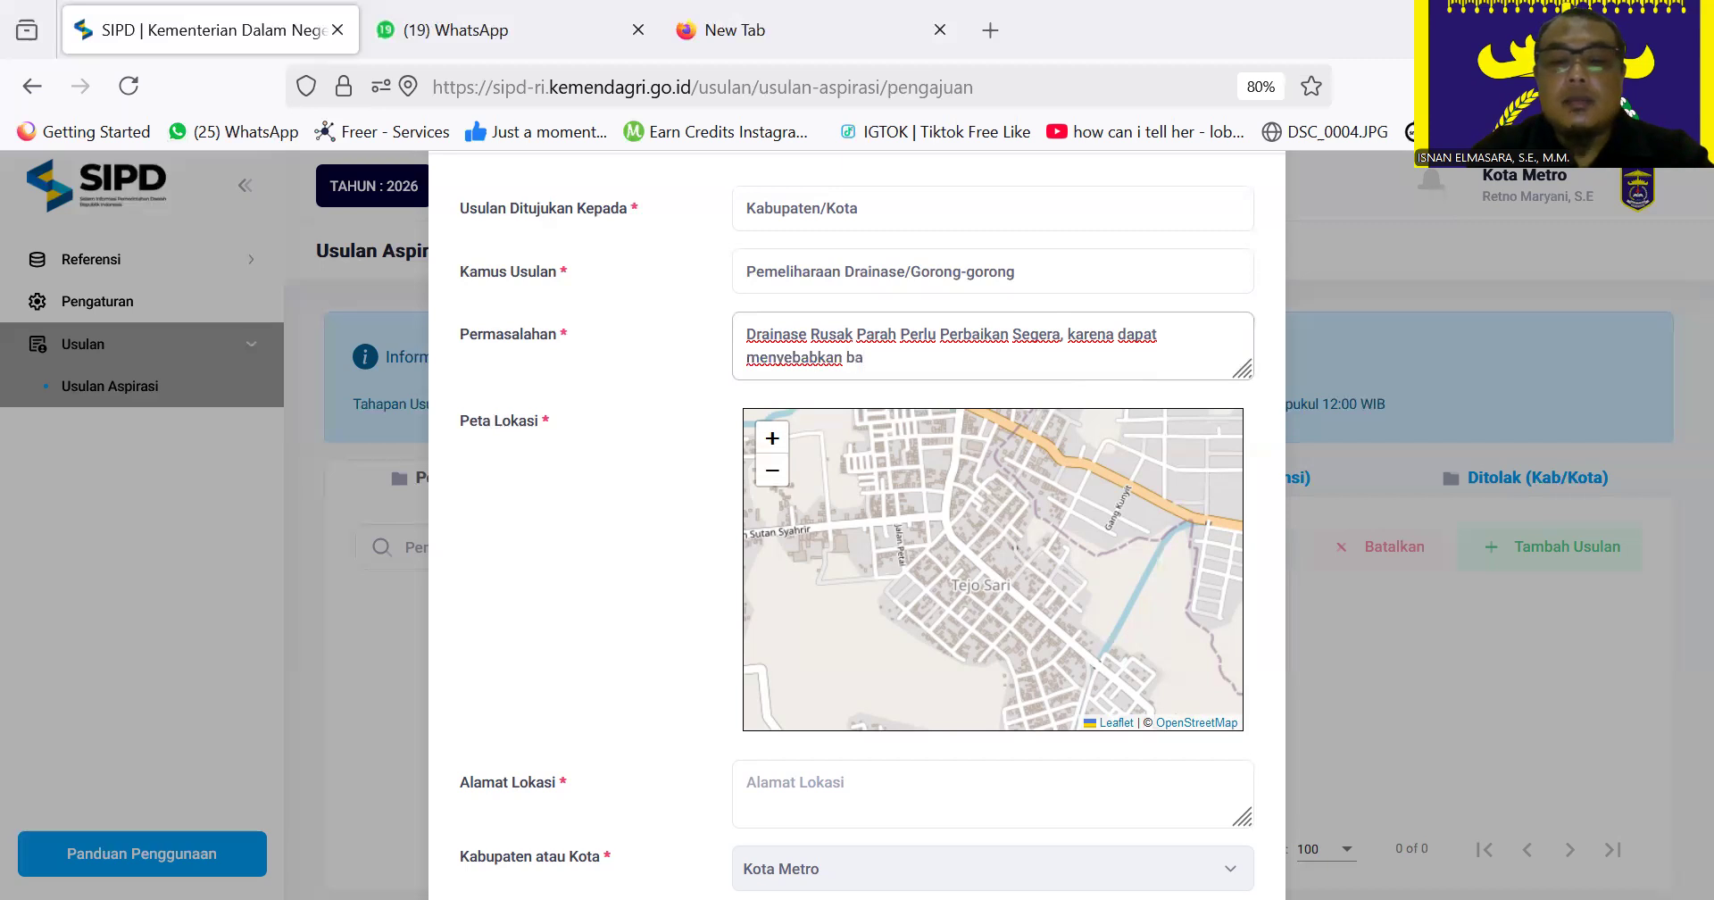
pyautogui.write('njir')
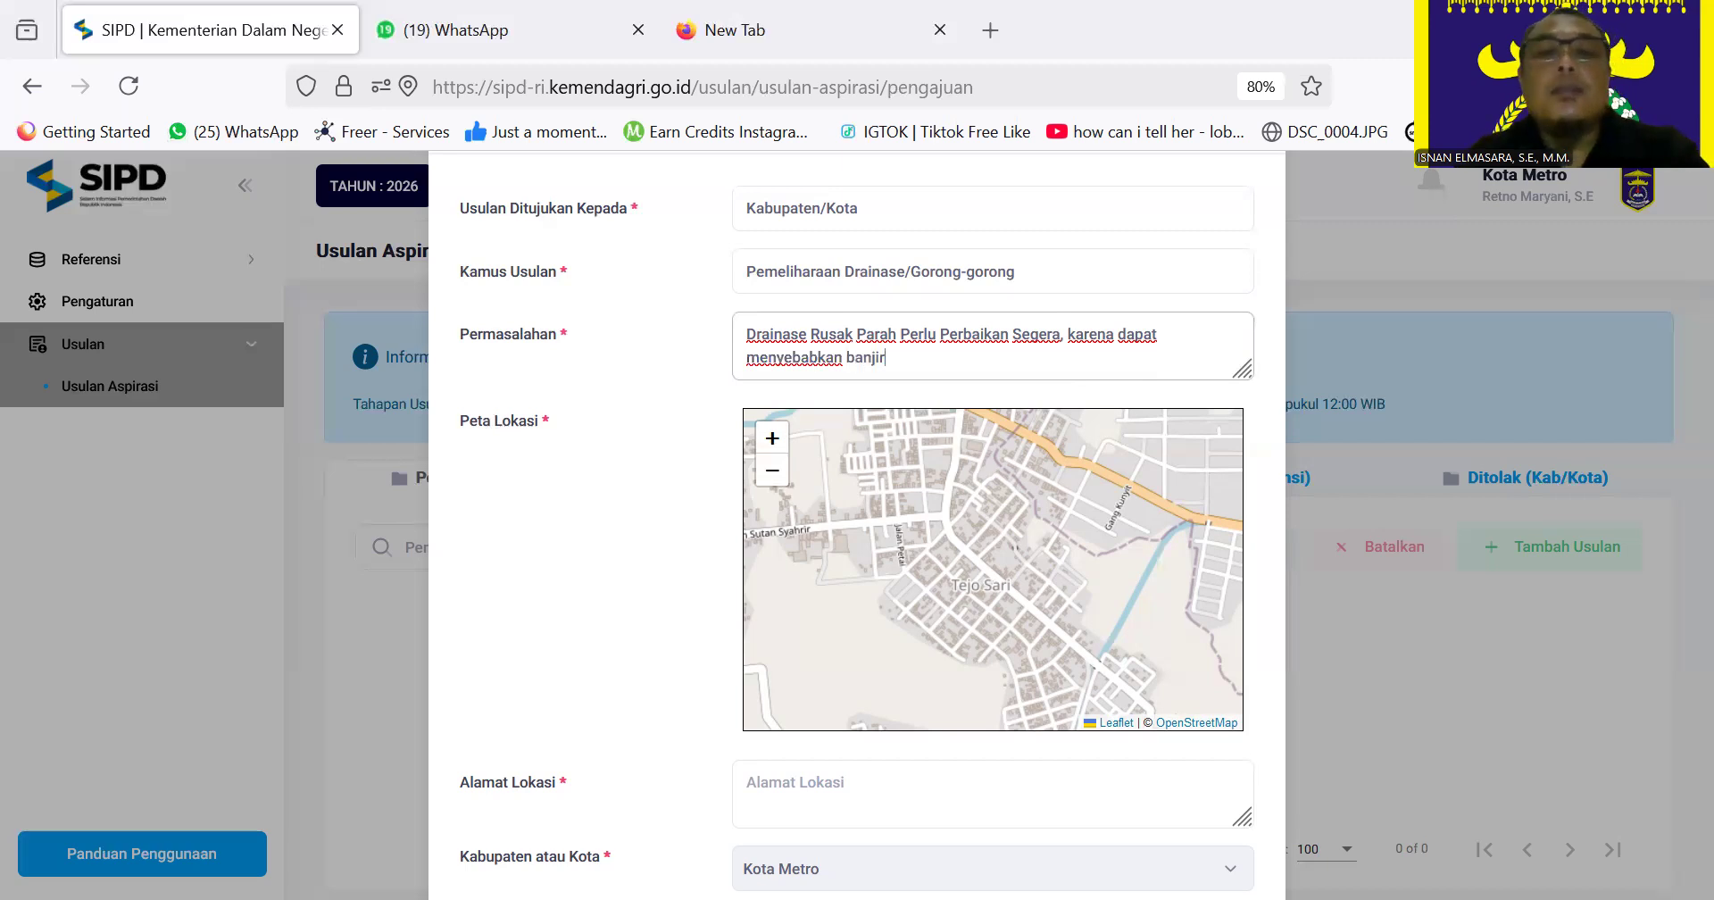
pyautogui.write('/')
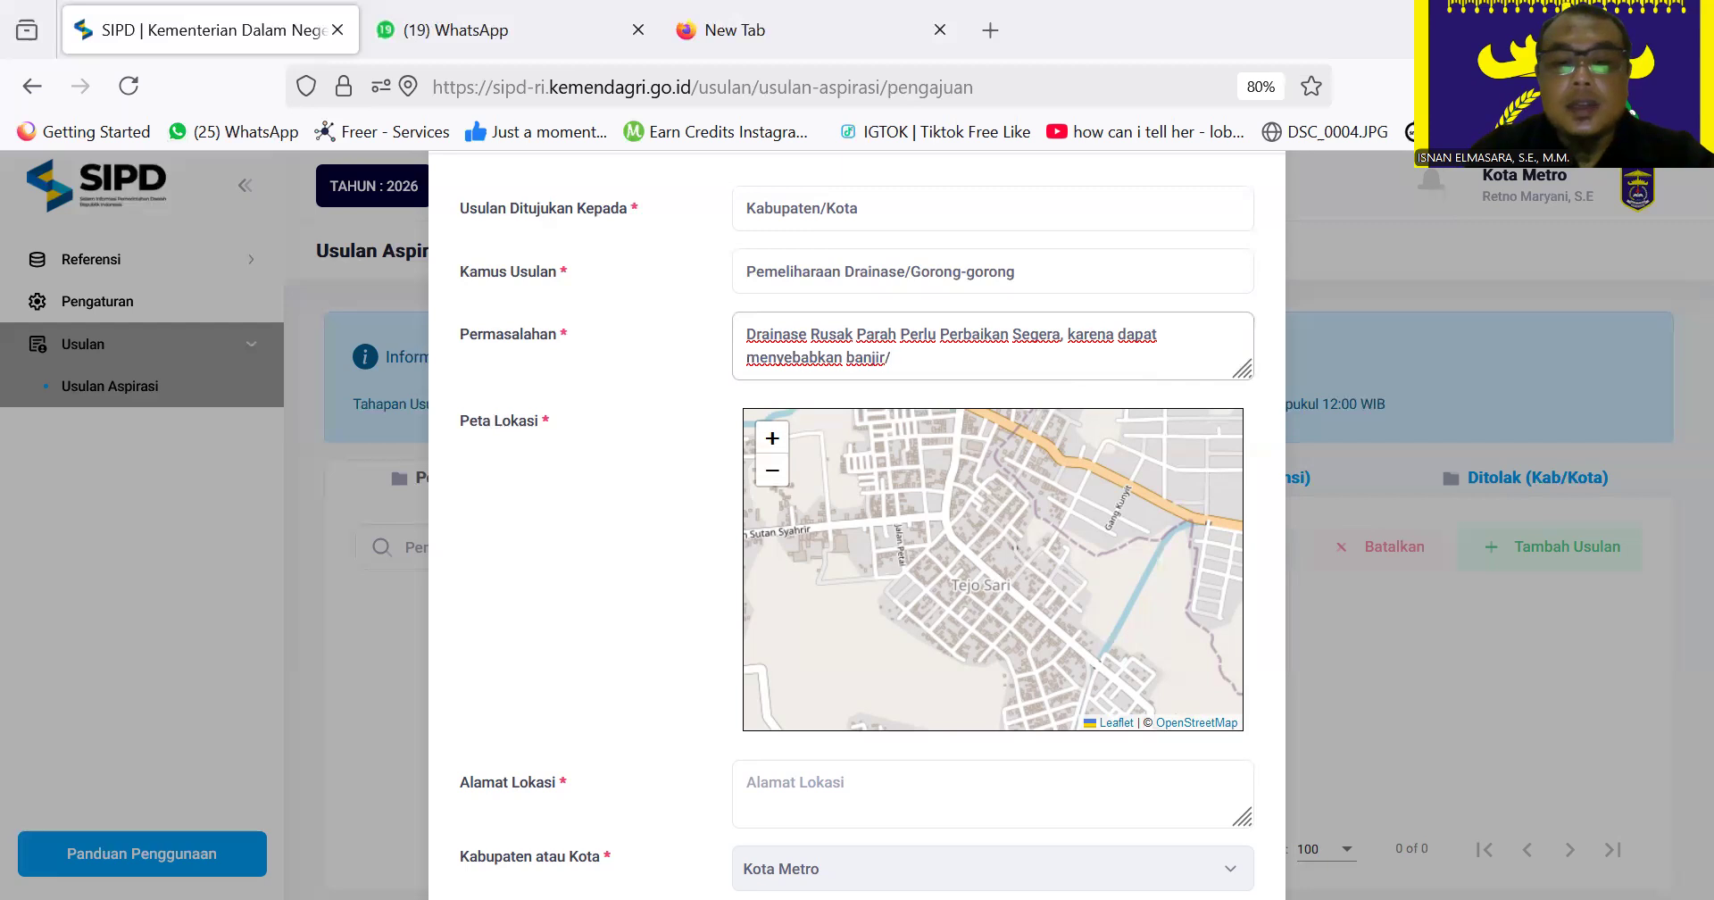
pyautogui.write('genangan')
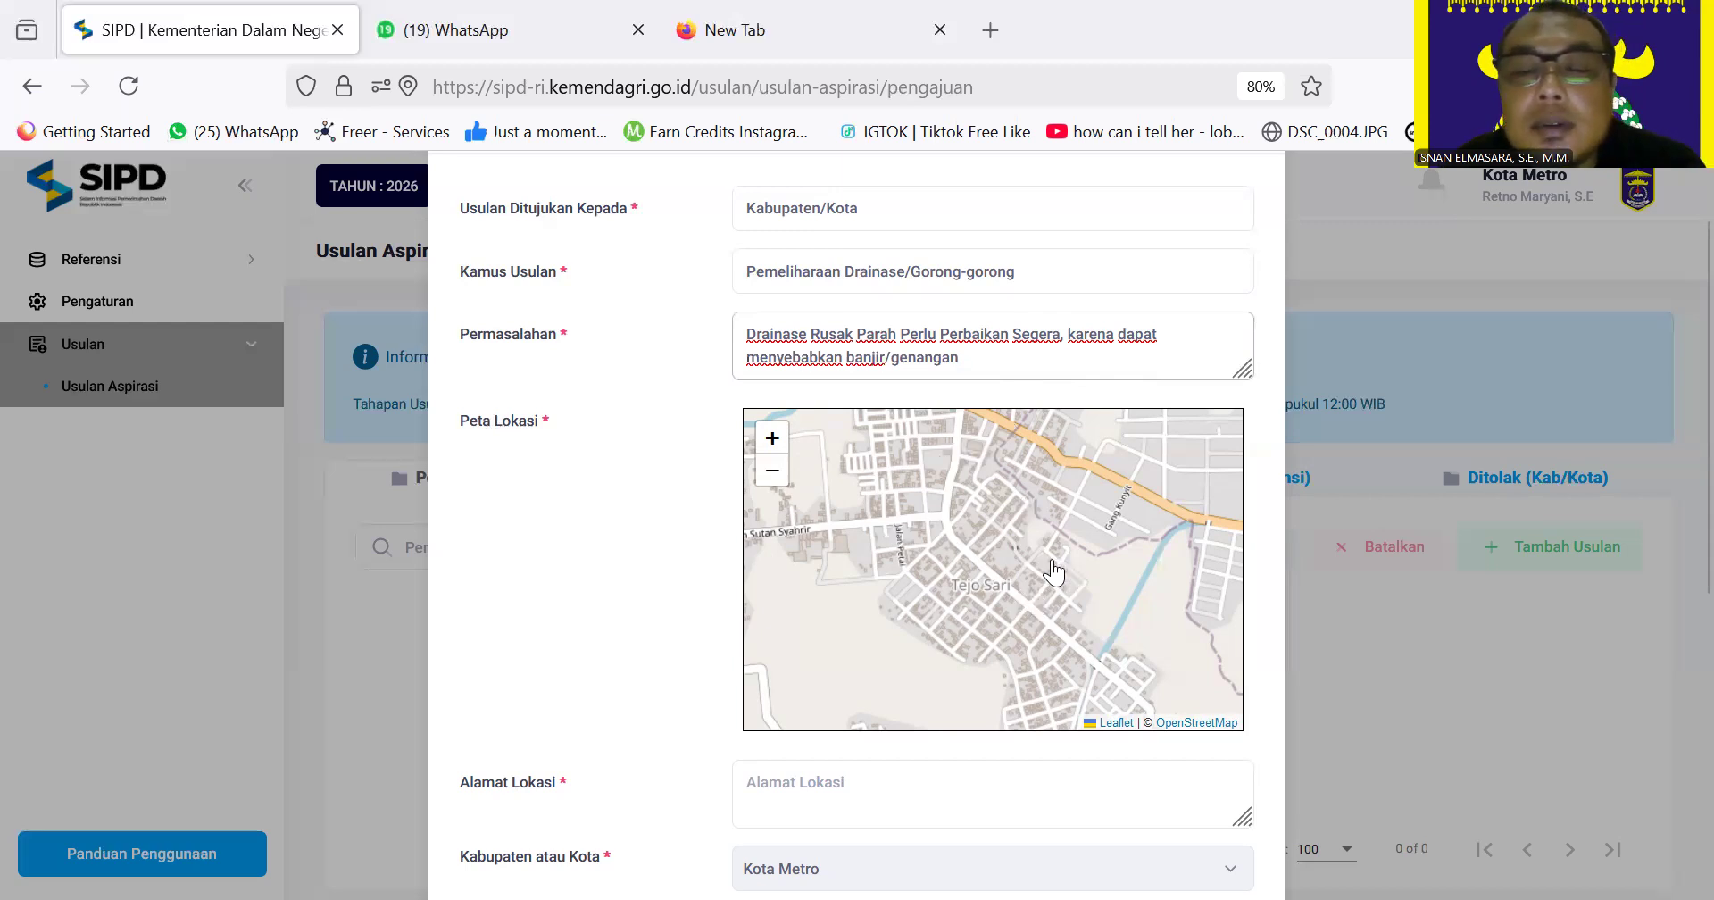
# Zoom and pan the Peta Lokasi map toward the drainage site near Tejo Sari.
pyautogui.click(772, 439)
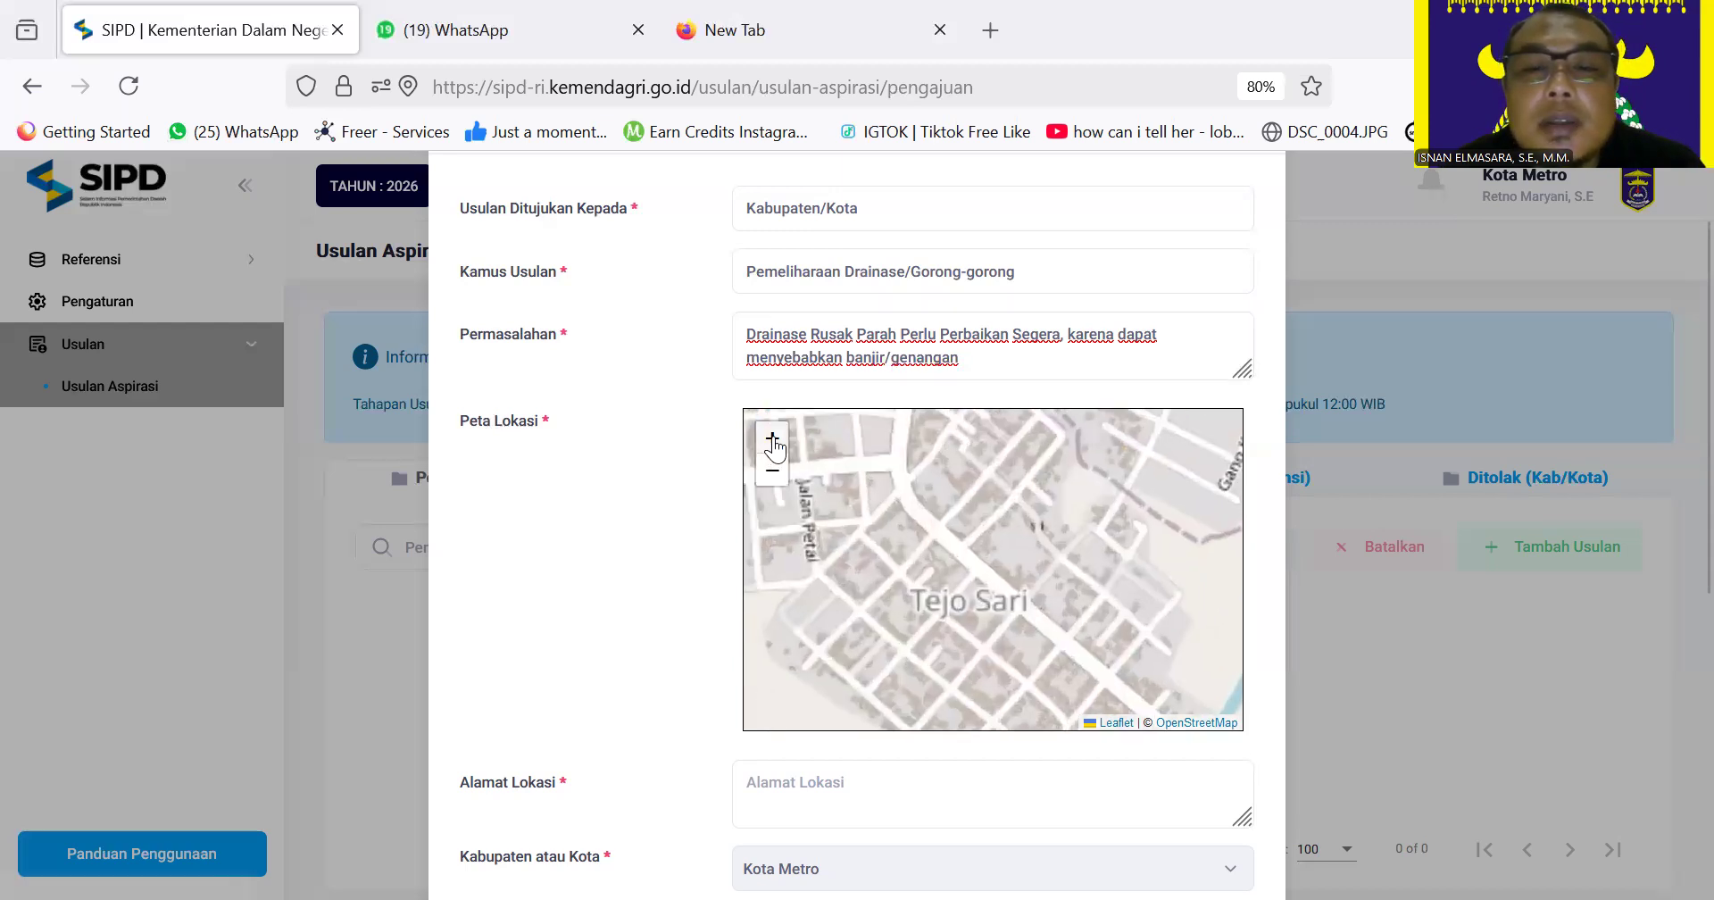
pyautogui.click(774, 442)
pyautogui.moveTo(1012, 515); pyautogui.dragTo(1037, 649)
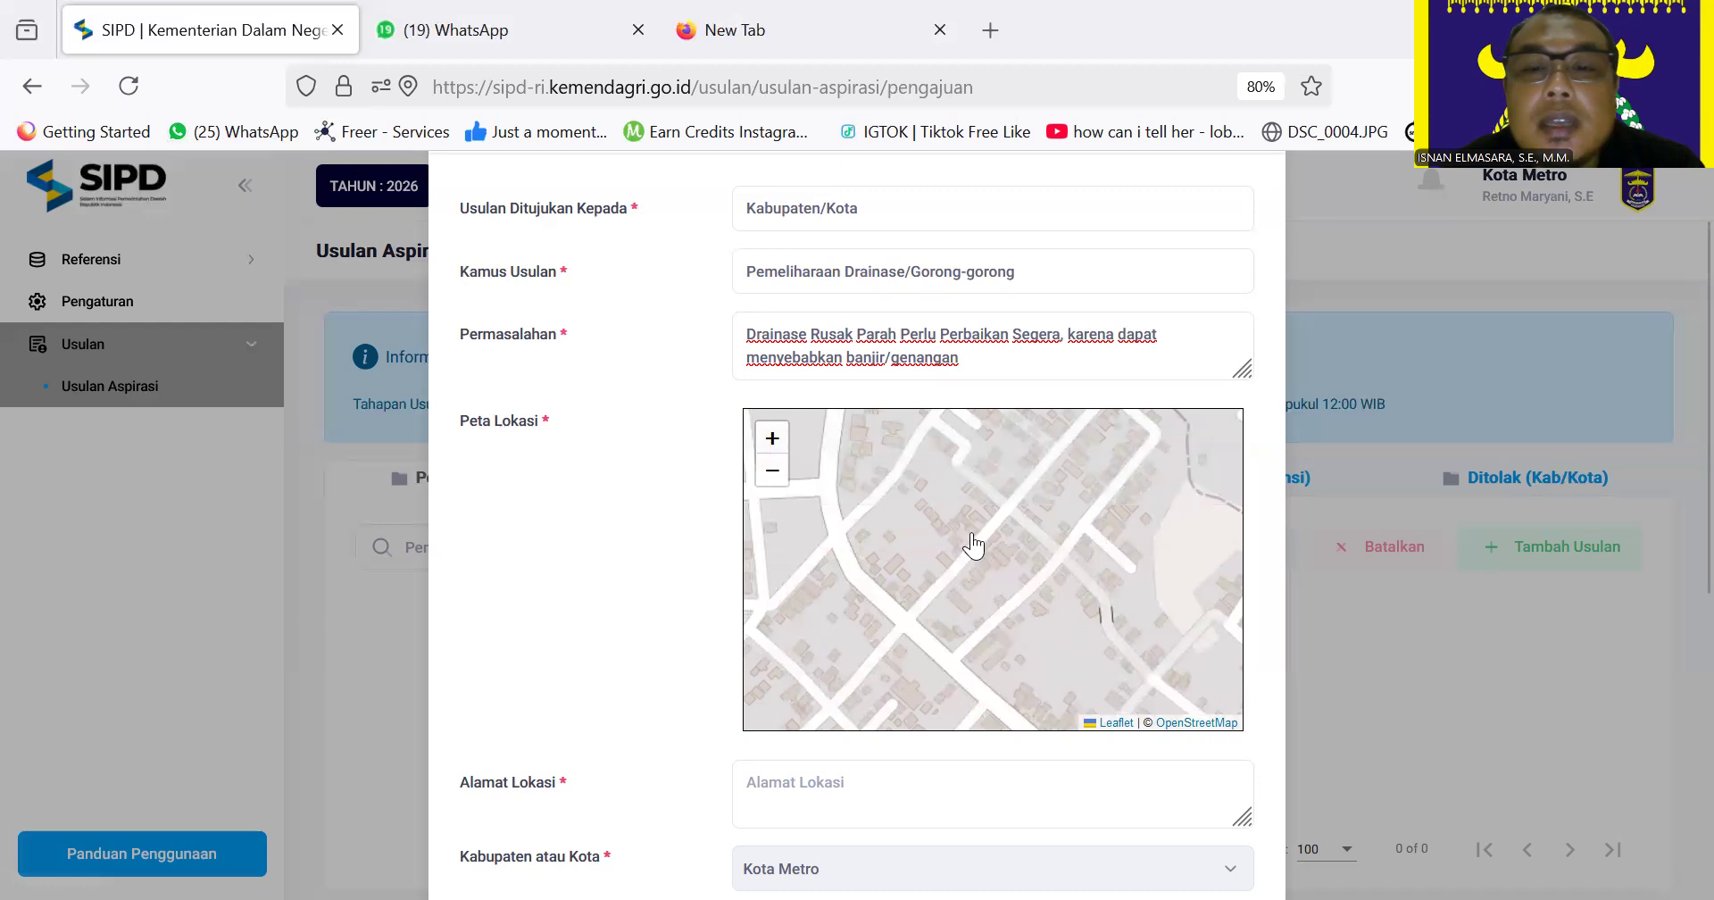
pyautogui.moveTo(991, 551); pyautogui.dragTo(1006, 590)
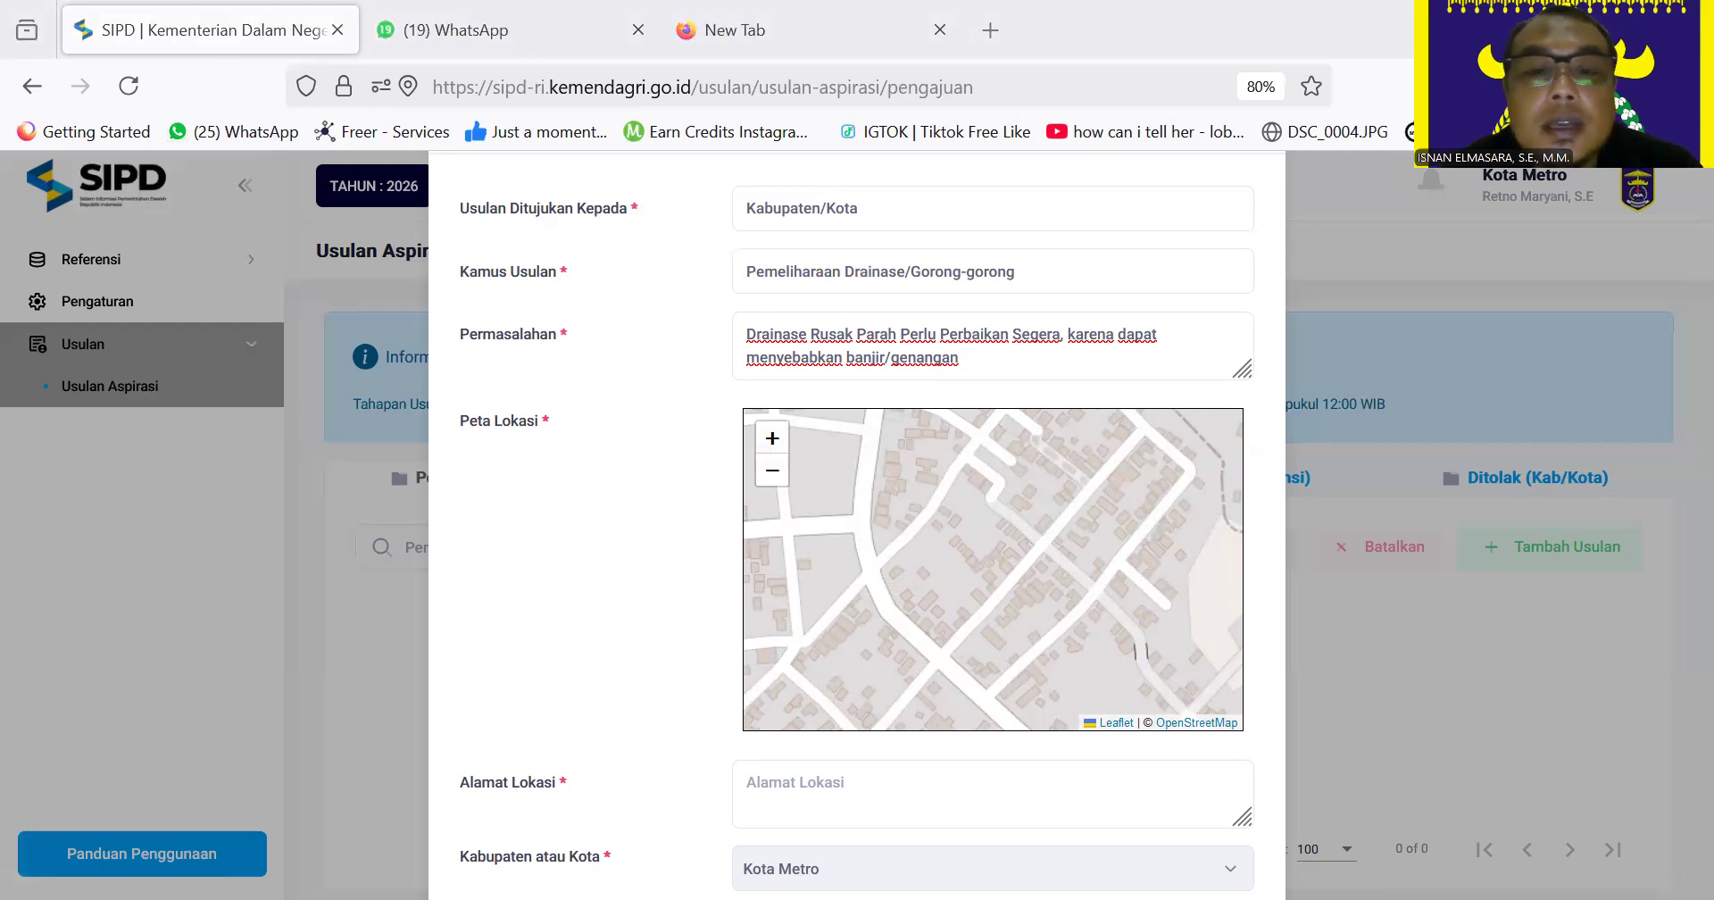
pyautogui.click(816, 788)
pyautogui.write('Jalan Nangka Rt')
pyautogui.press('BackSpace')
pyautogui.write('T')
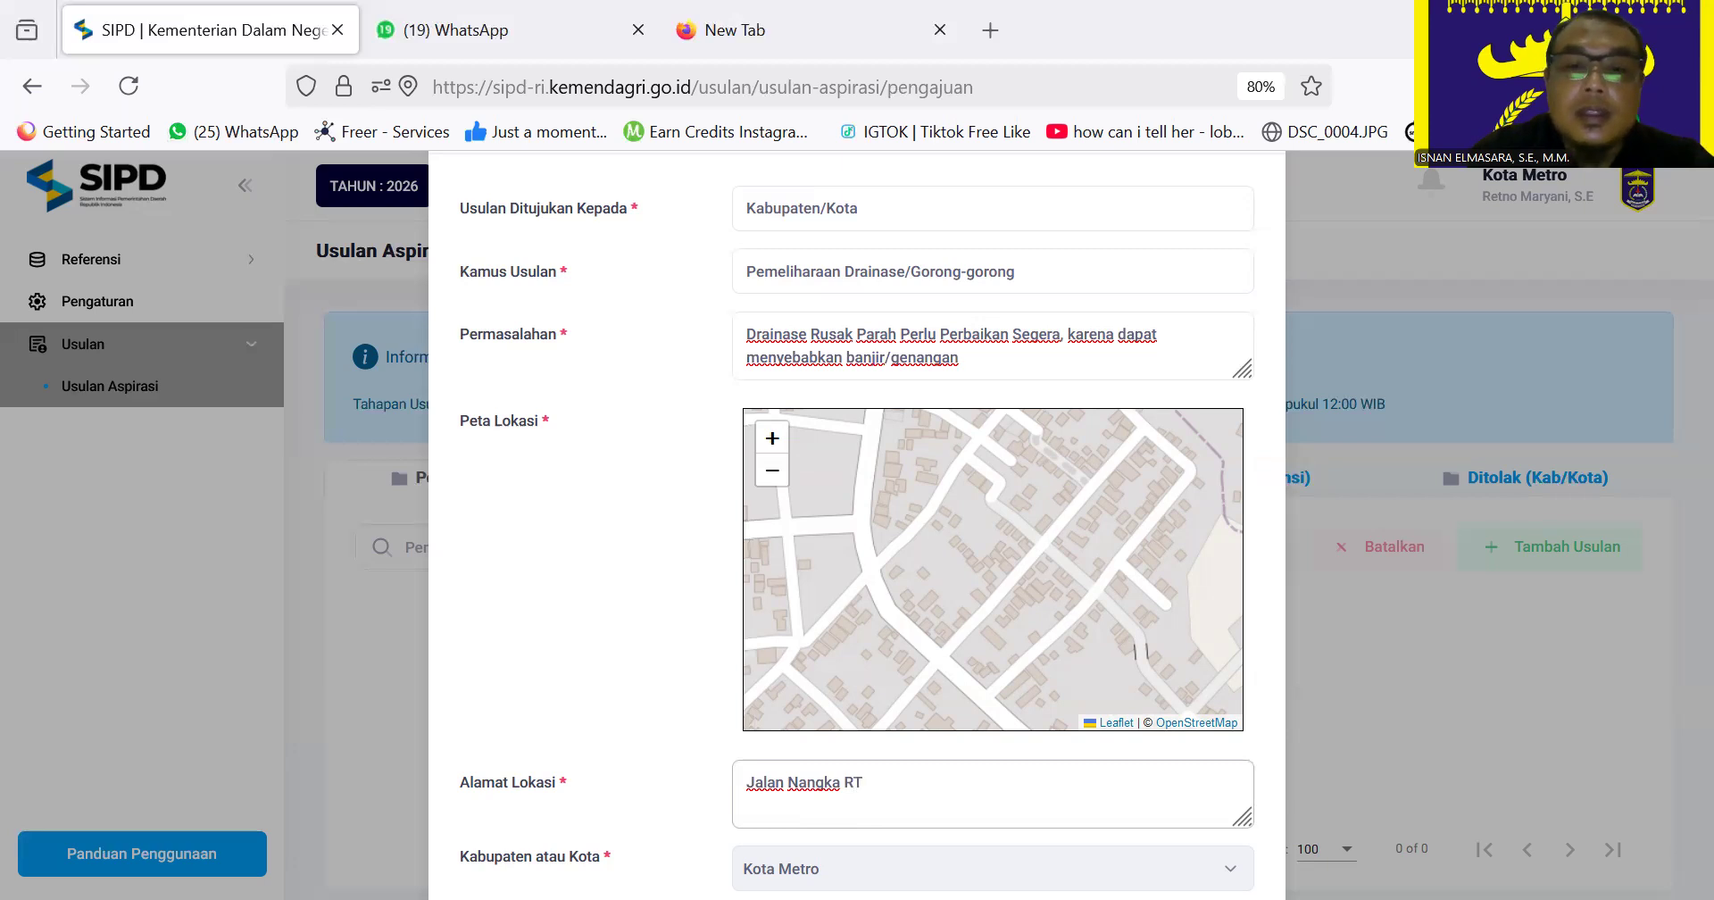
pyautogui.write(' 40 RW 09')
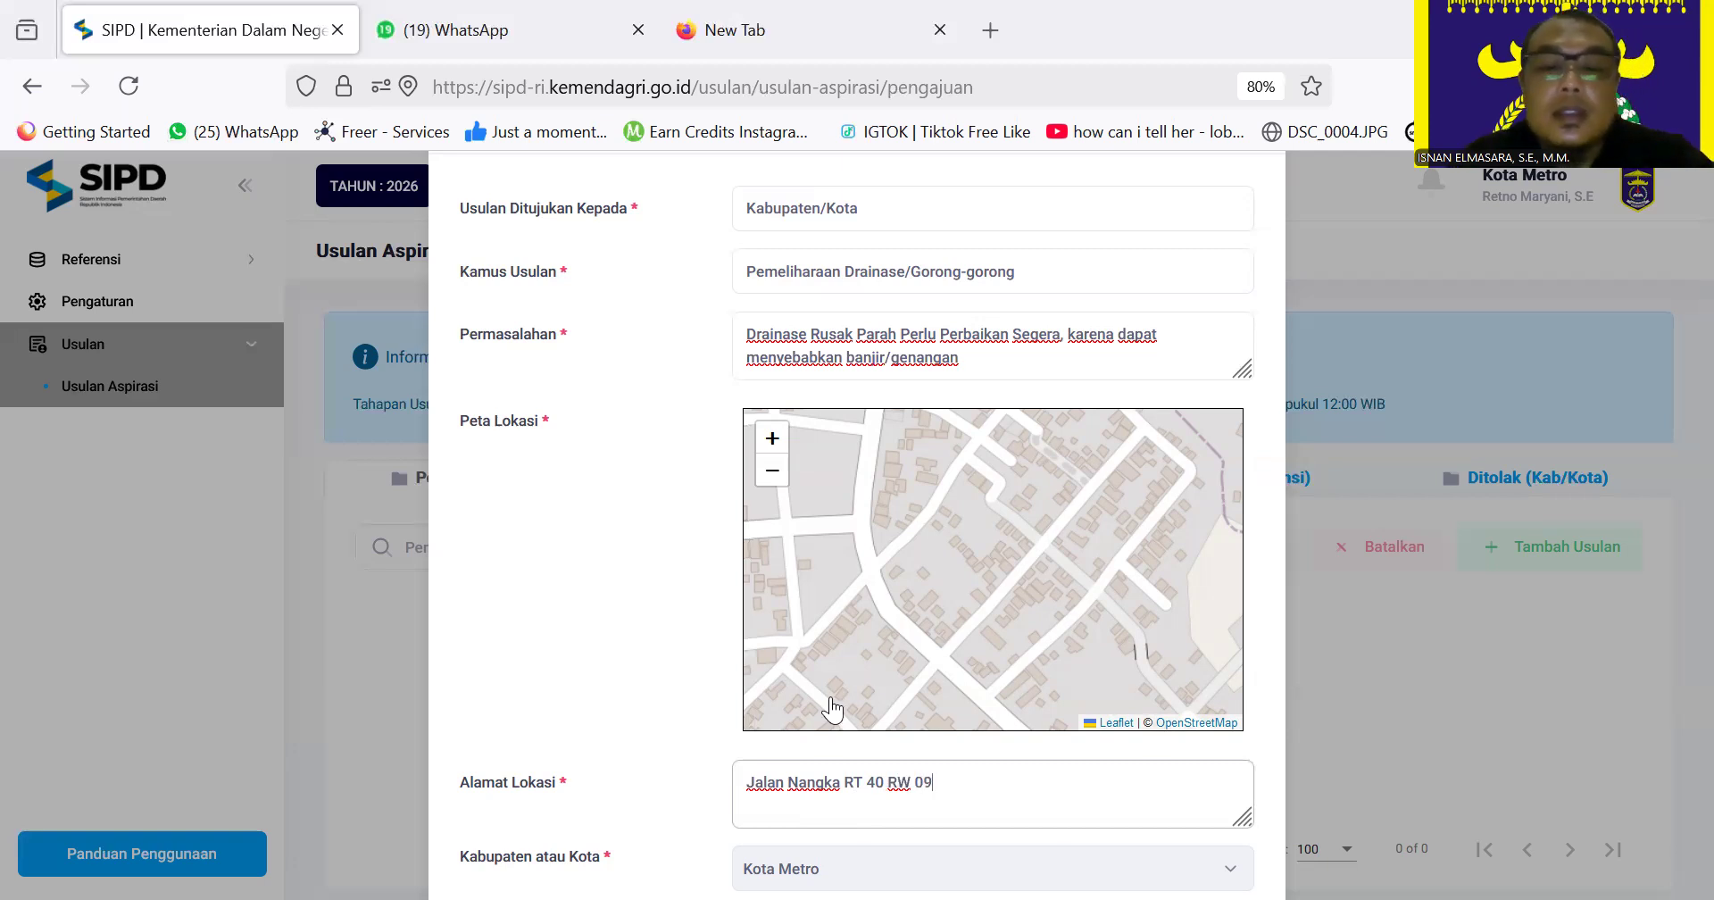
pyautogui.scroll(-2, 926, 812)
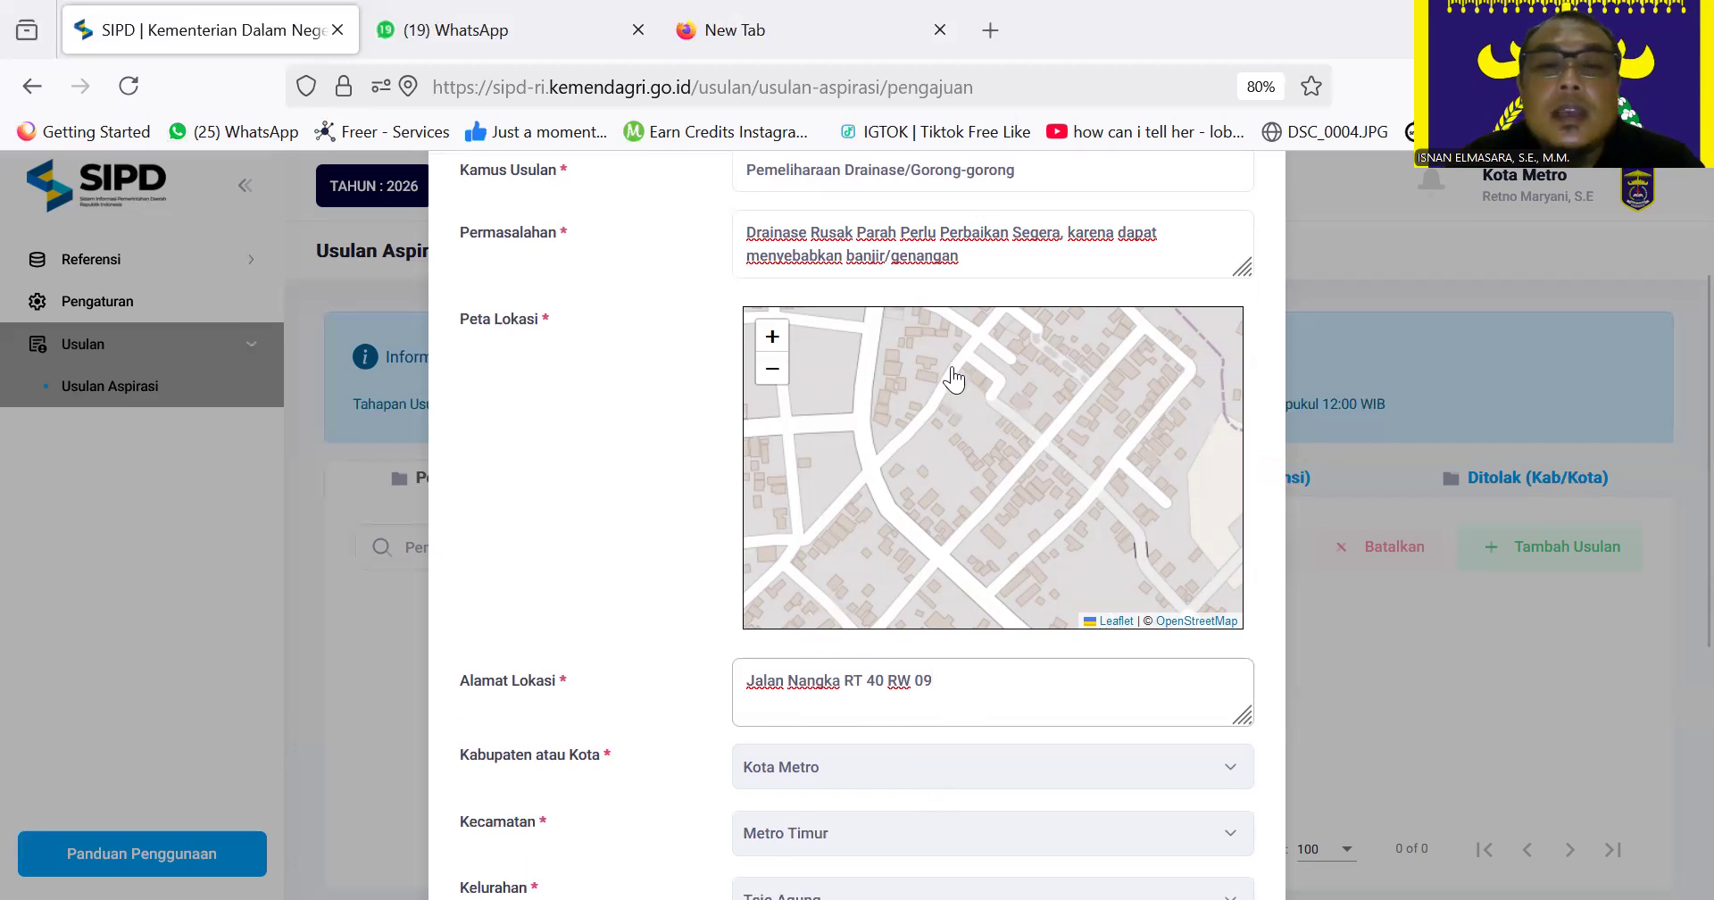
# Zoom the location map out to a neighbourhood view and pin the drainage site near Tejo Sari.
pyautogui.click(773, 336)
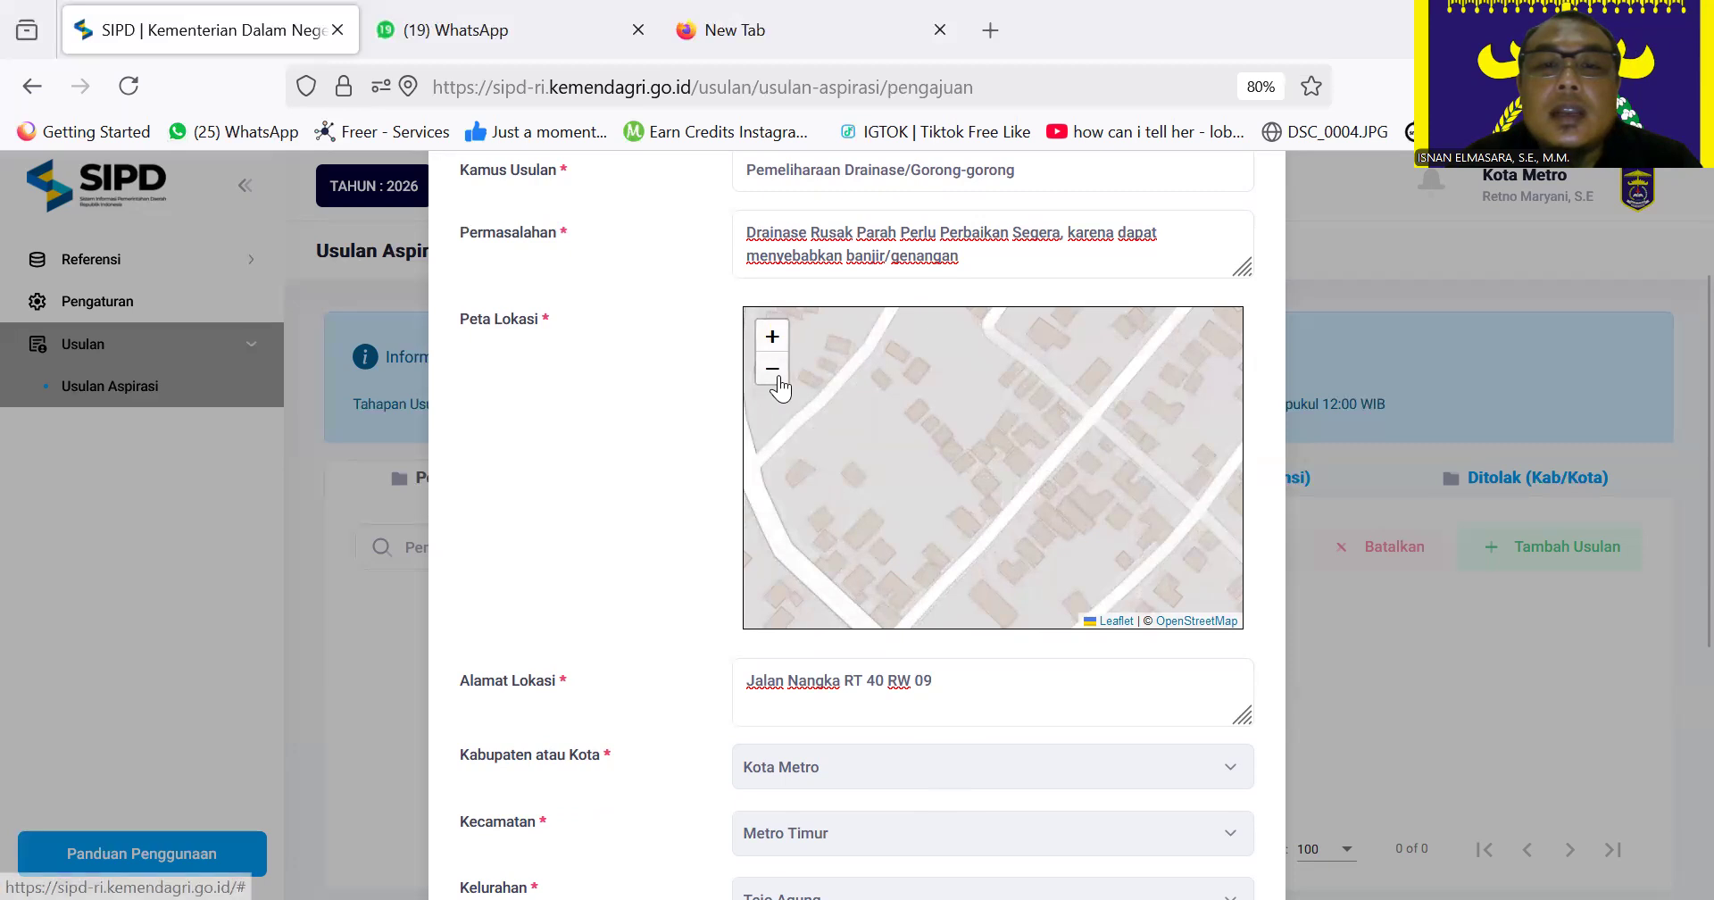
pyautogui.click(772, 369)
pyautogui.click(772, 369)
pyautogui.click(772, 368)
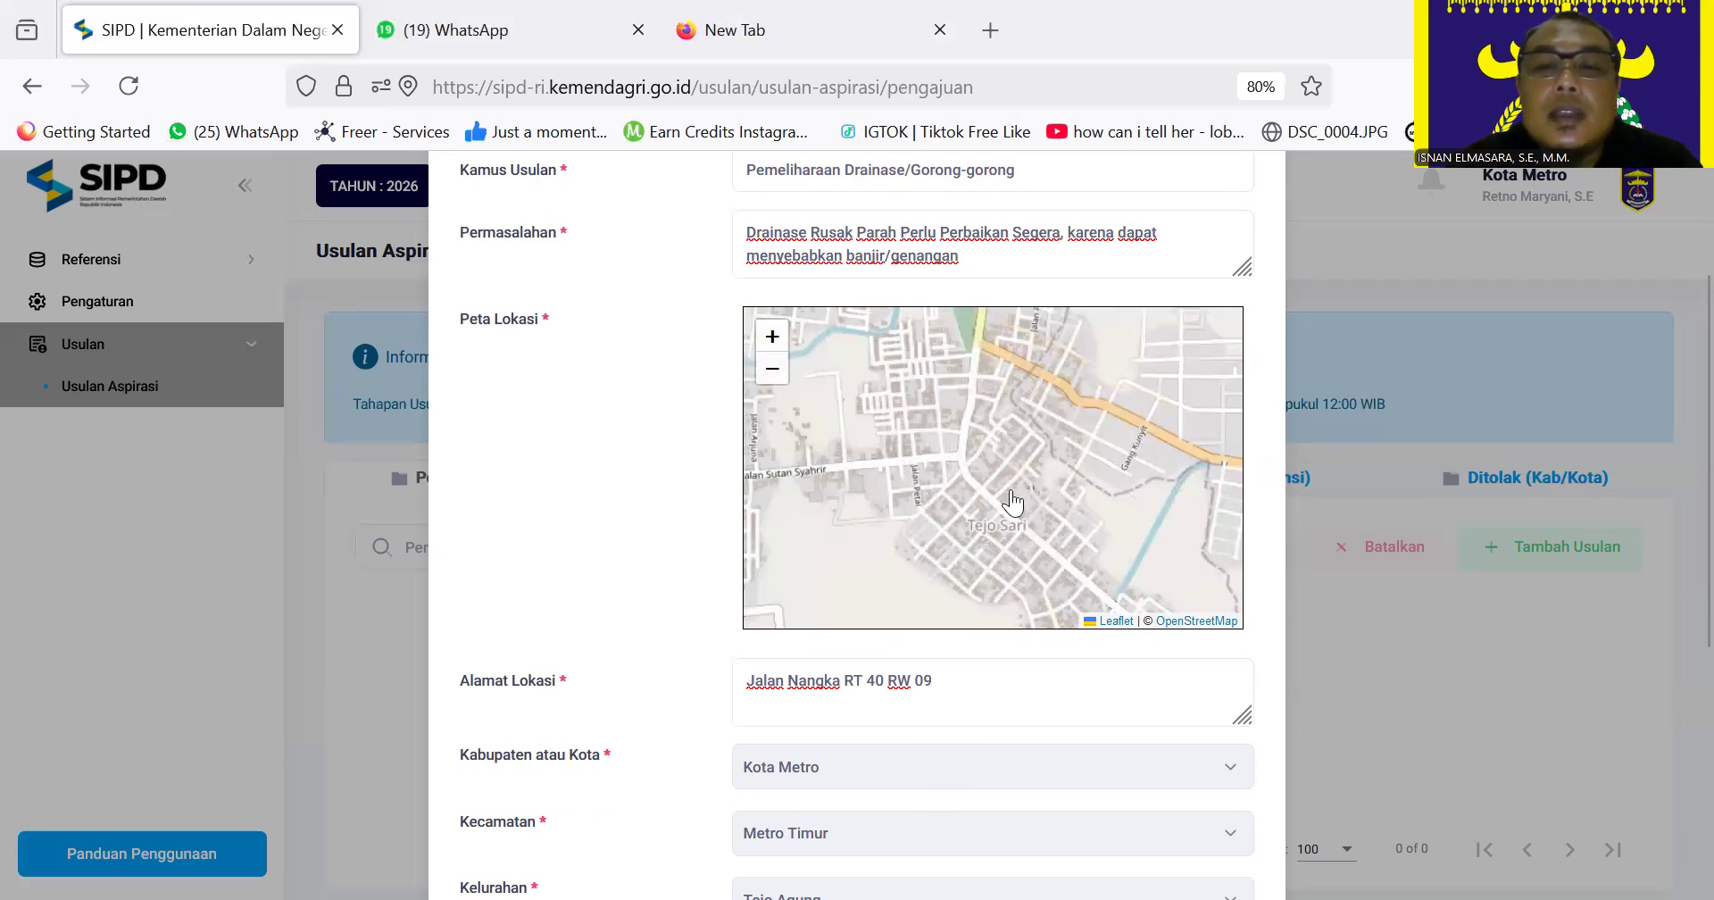
pyautogui.click(1009, 459)
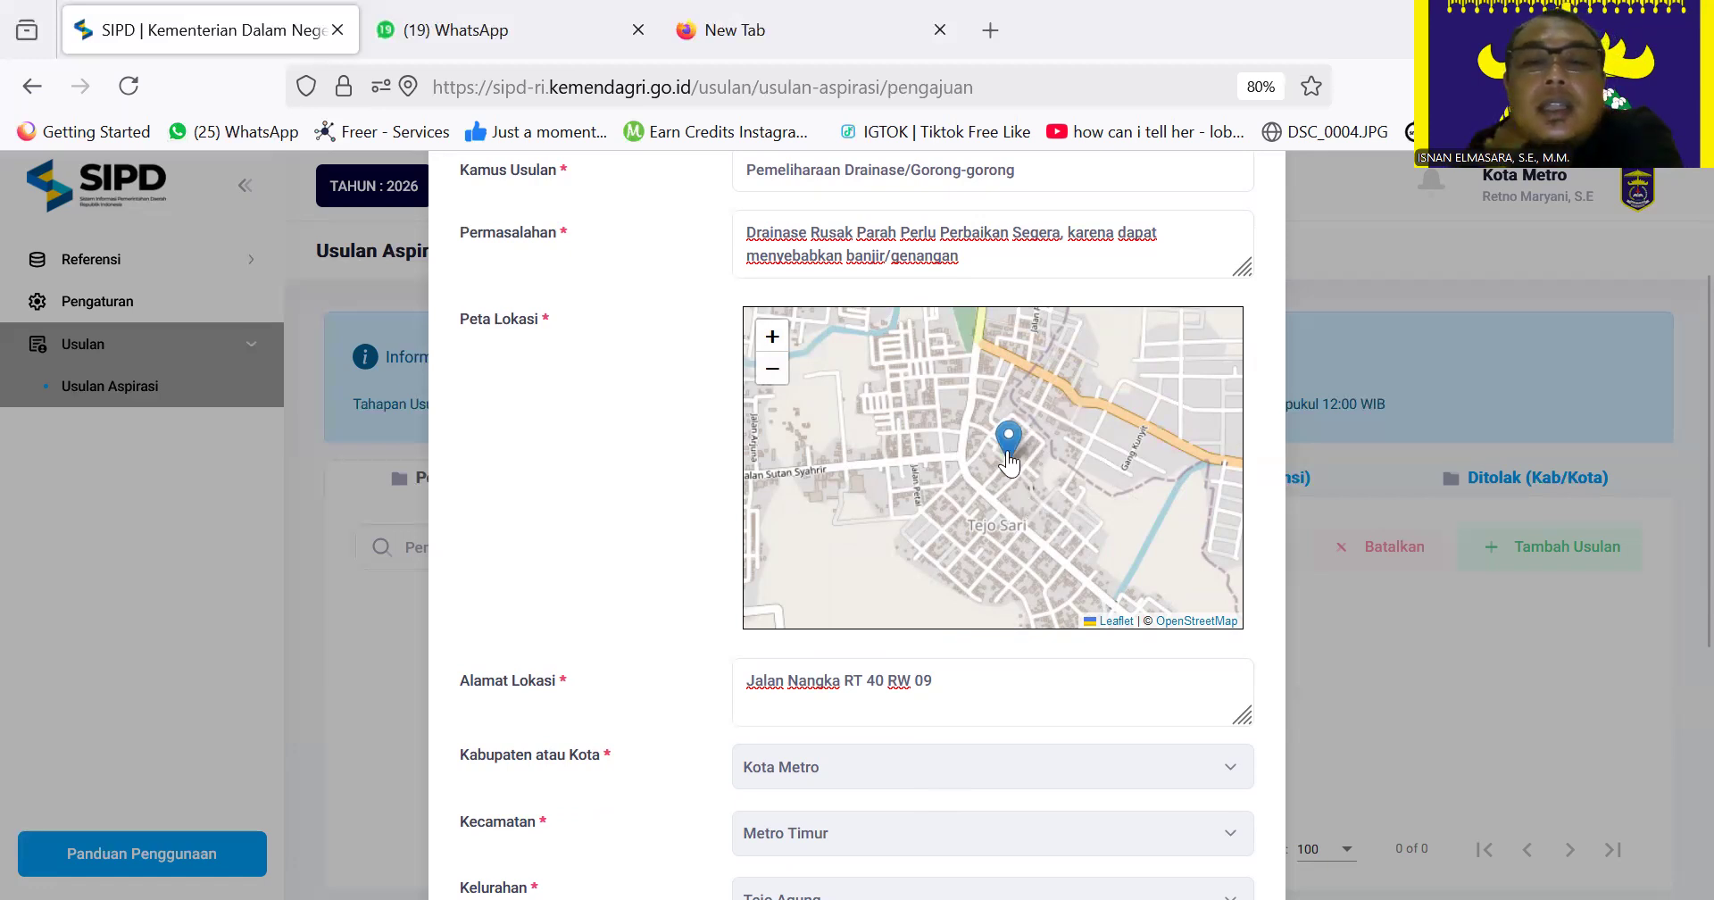
# Append an opening bracket after 'banjir/genangan' in the Permasalahan text.
pyautogui.click(987, 690)
pyautogui.scroll(1, 995, 677)
pyautogui.scroll(-2, 1009, 697)
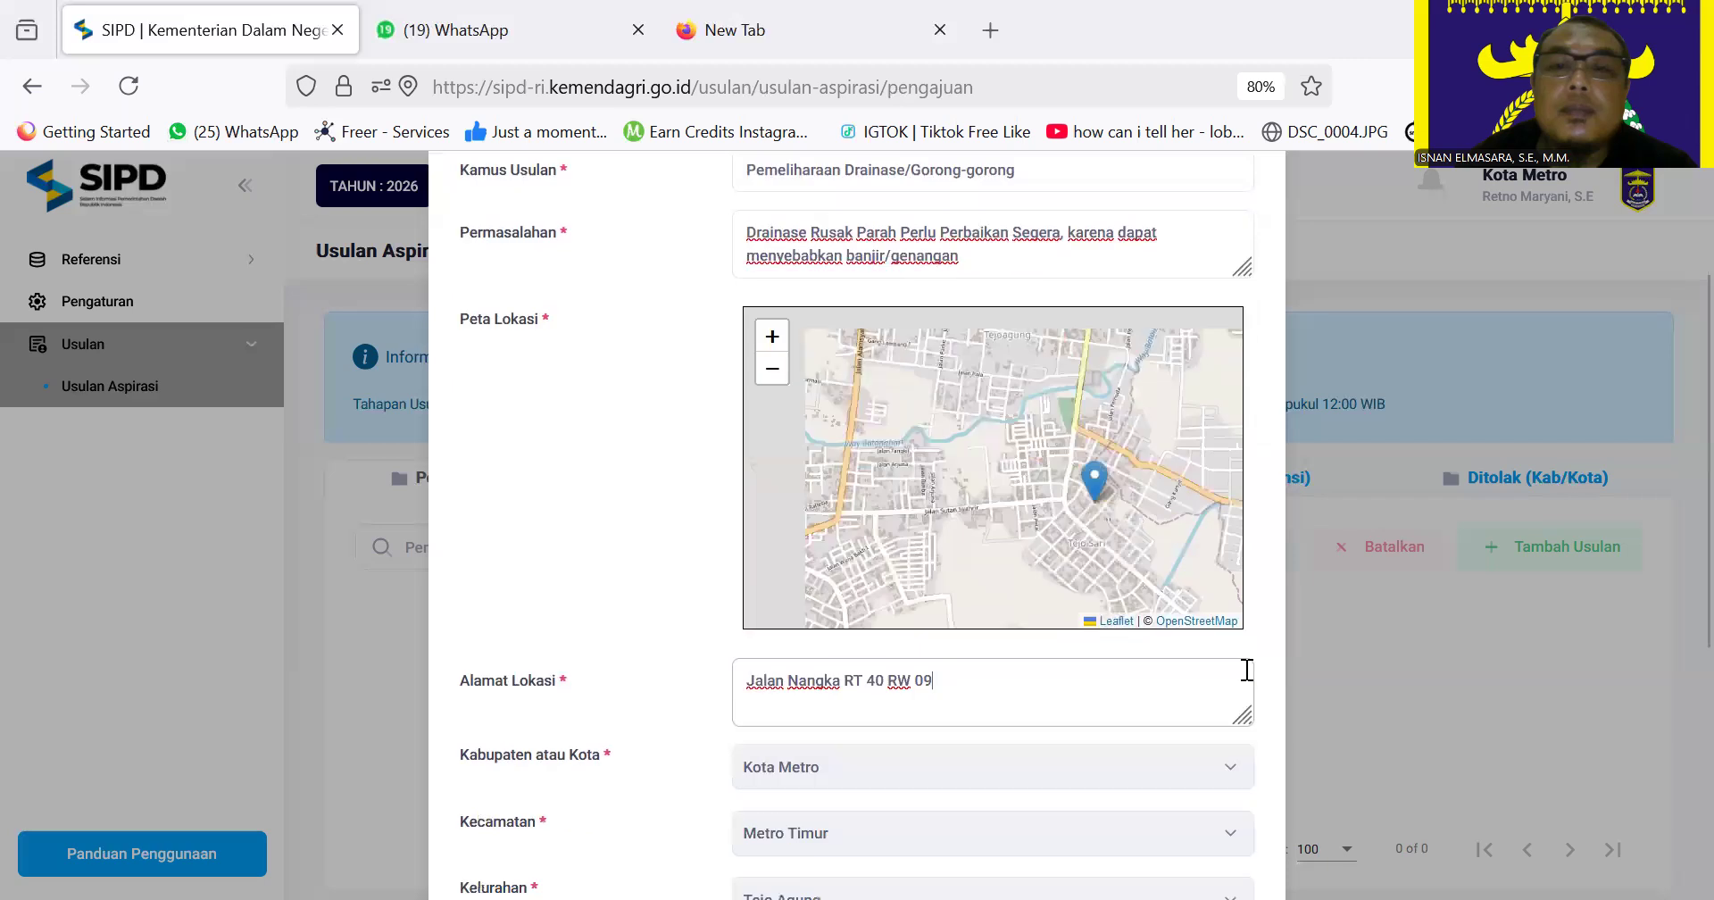
pyautogui.click(997, 259)
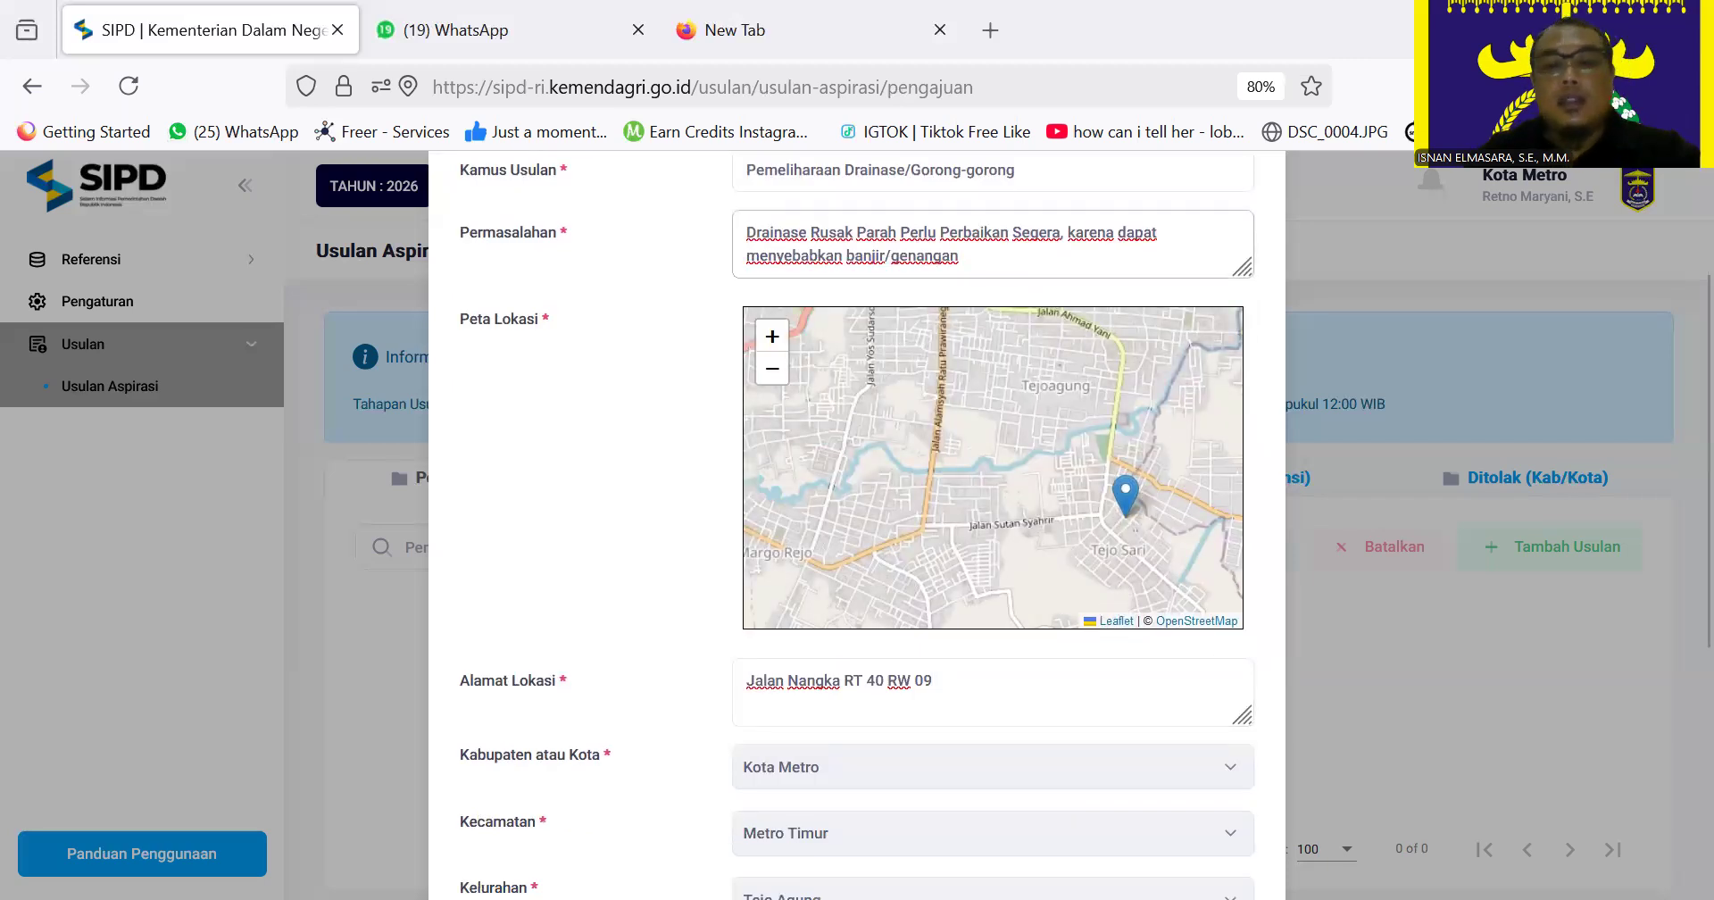
pyautogui.write('(')
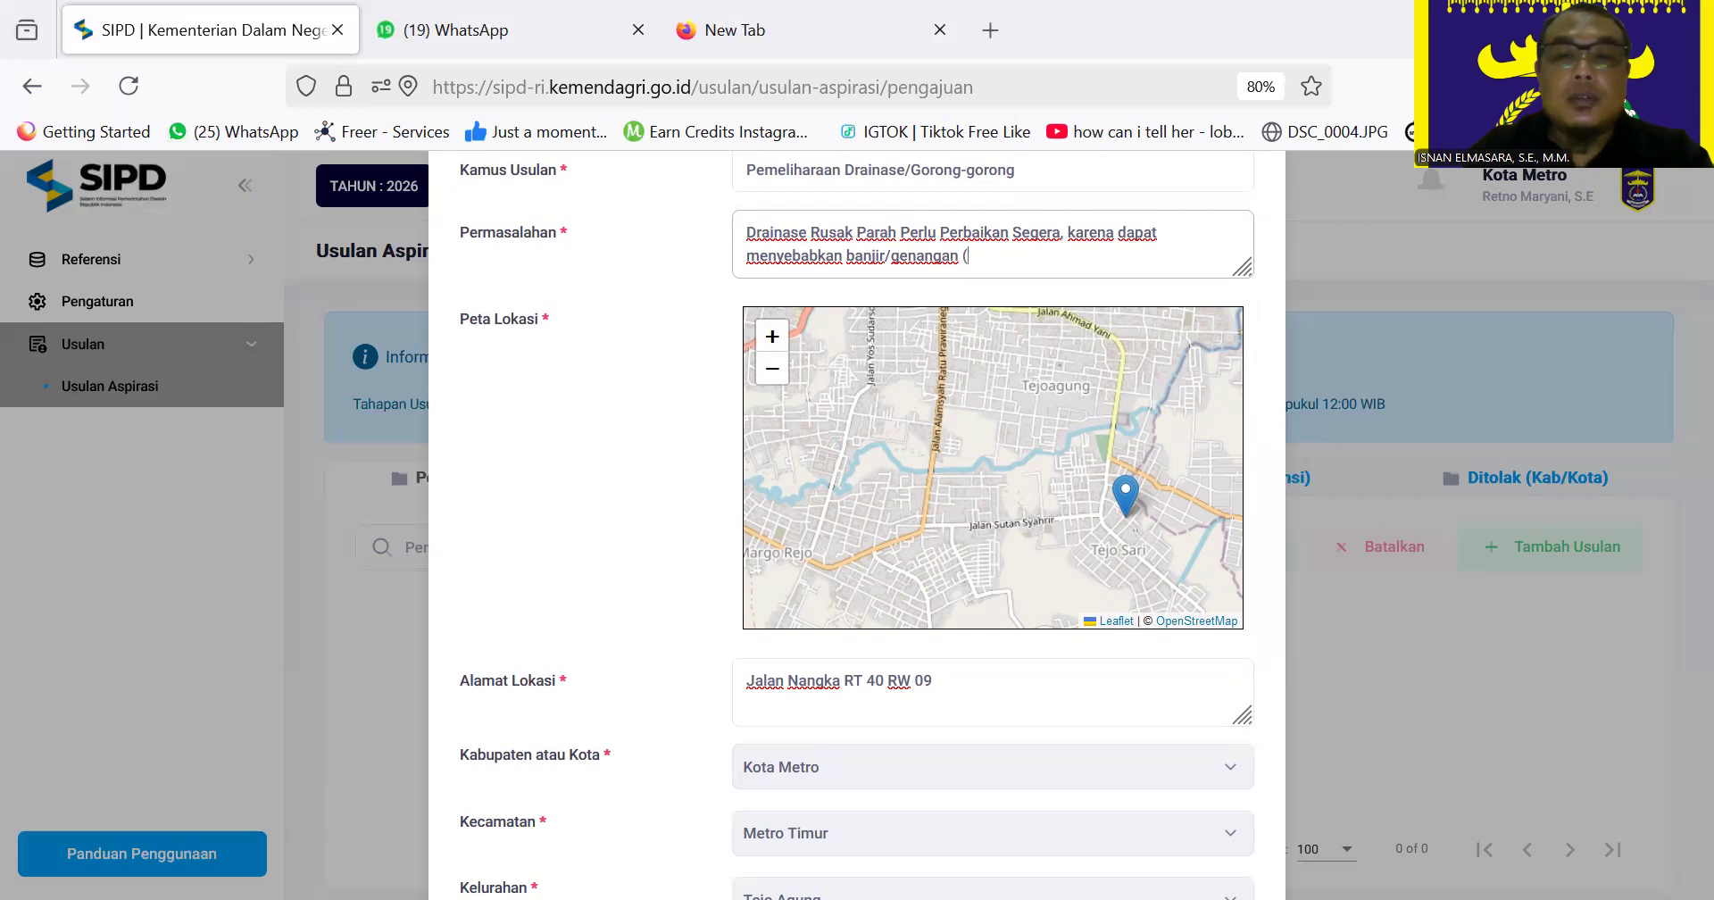
# Finish the Permasalahan note with 'Prioritas 1 Bidang Fisik)', correcting the mistyped word after Prioritas.
pyautogui.write('Prio')
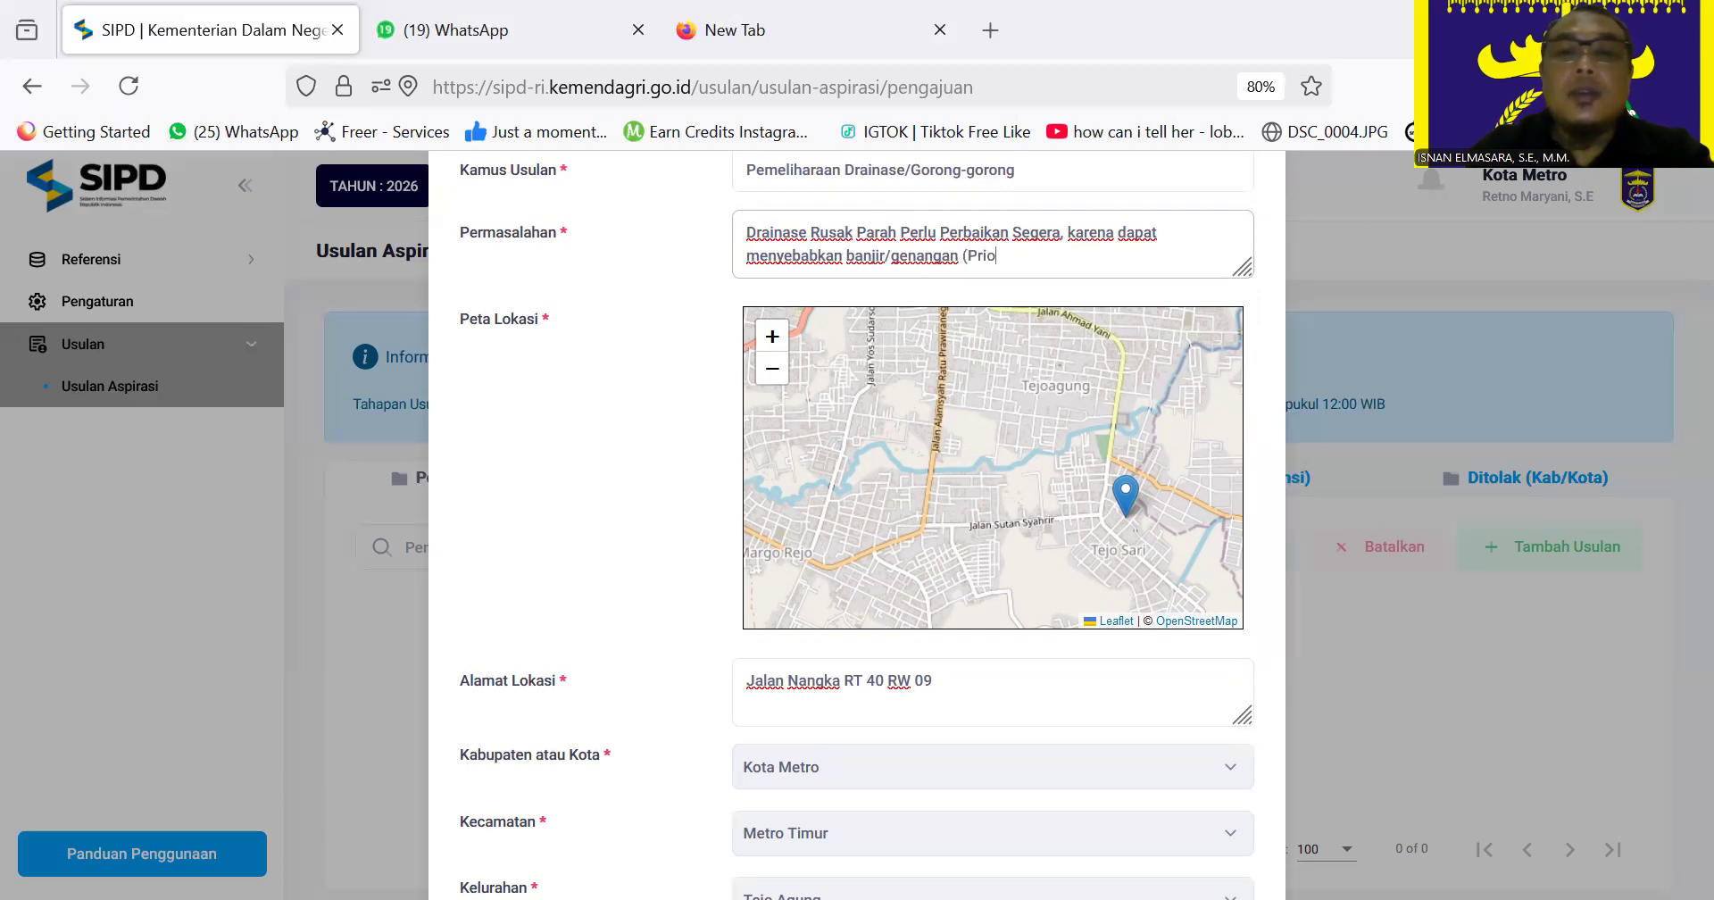
pyautogui.write('ritas Nomr')
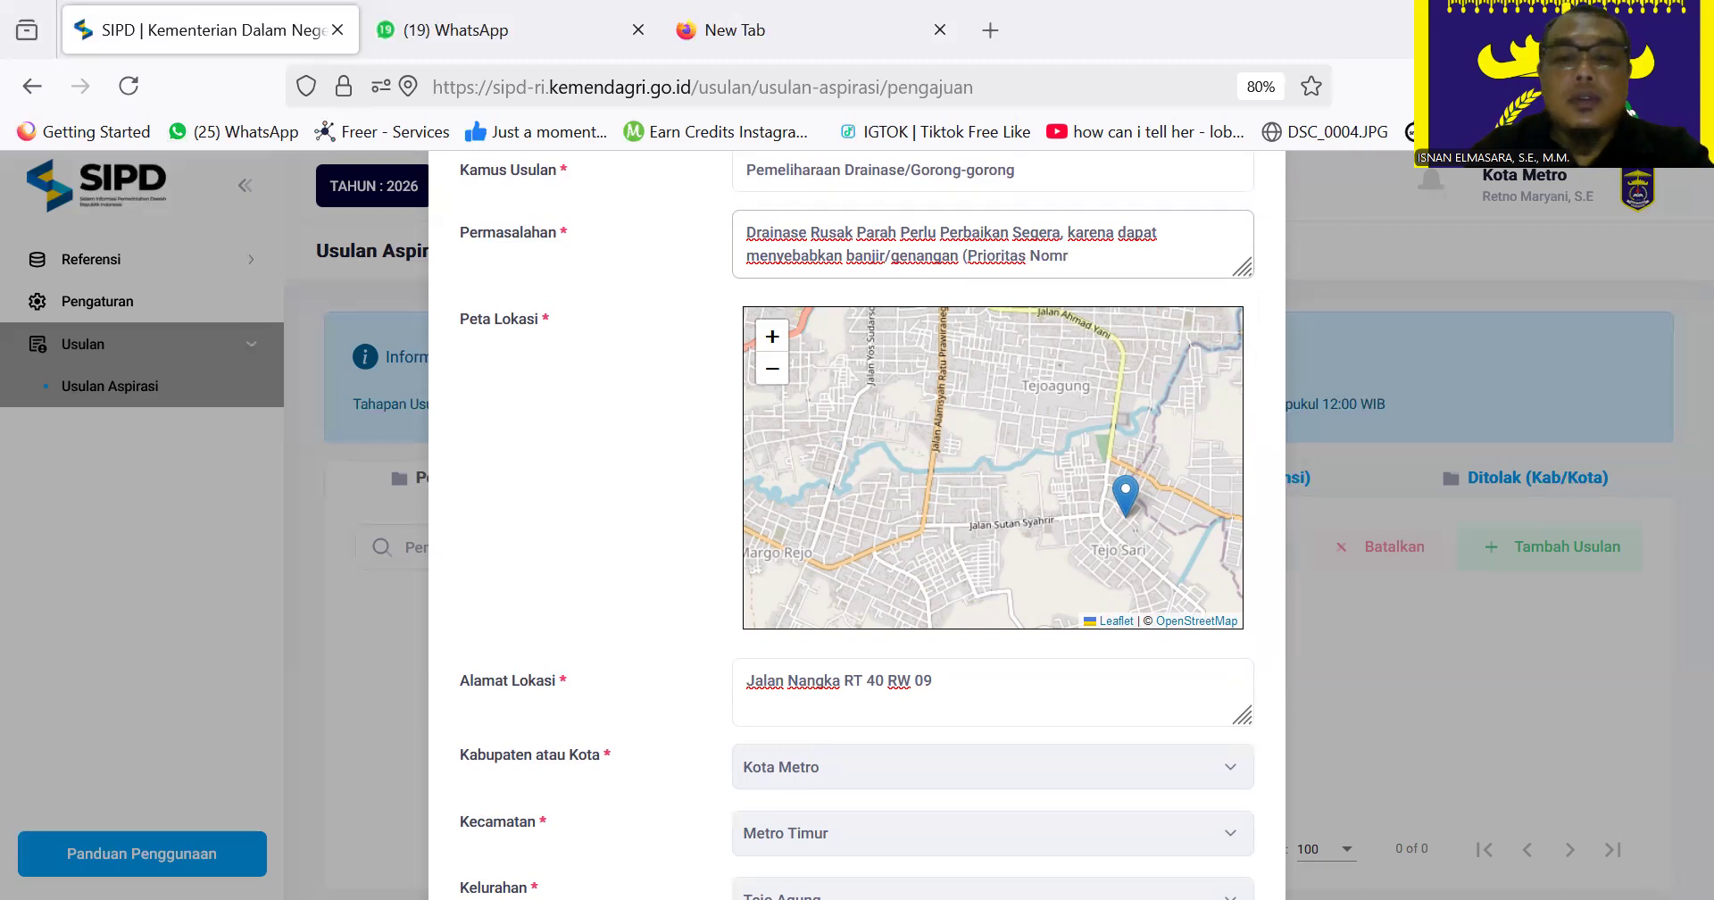
pyautogui.press('BackSpace')
pyautogui.press('BackSpace')
pyautogui.press('BackSpace')
pyautogui.press('BackSpace')
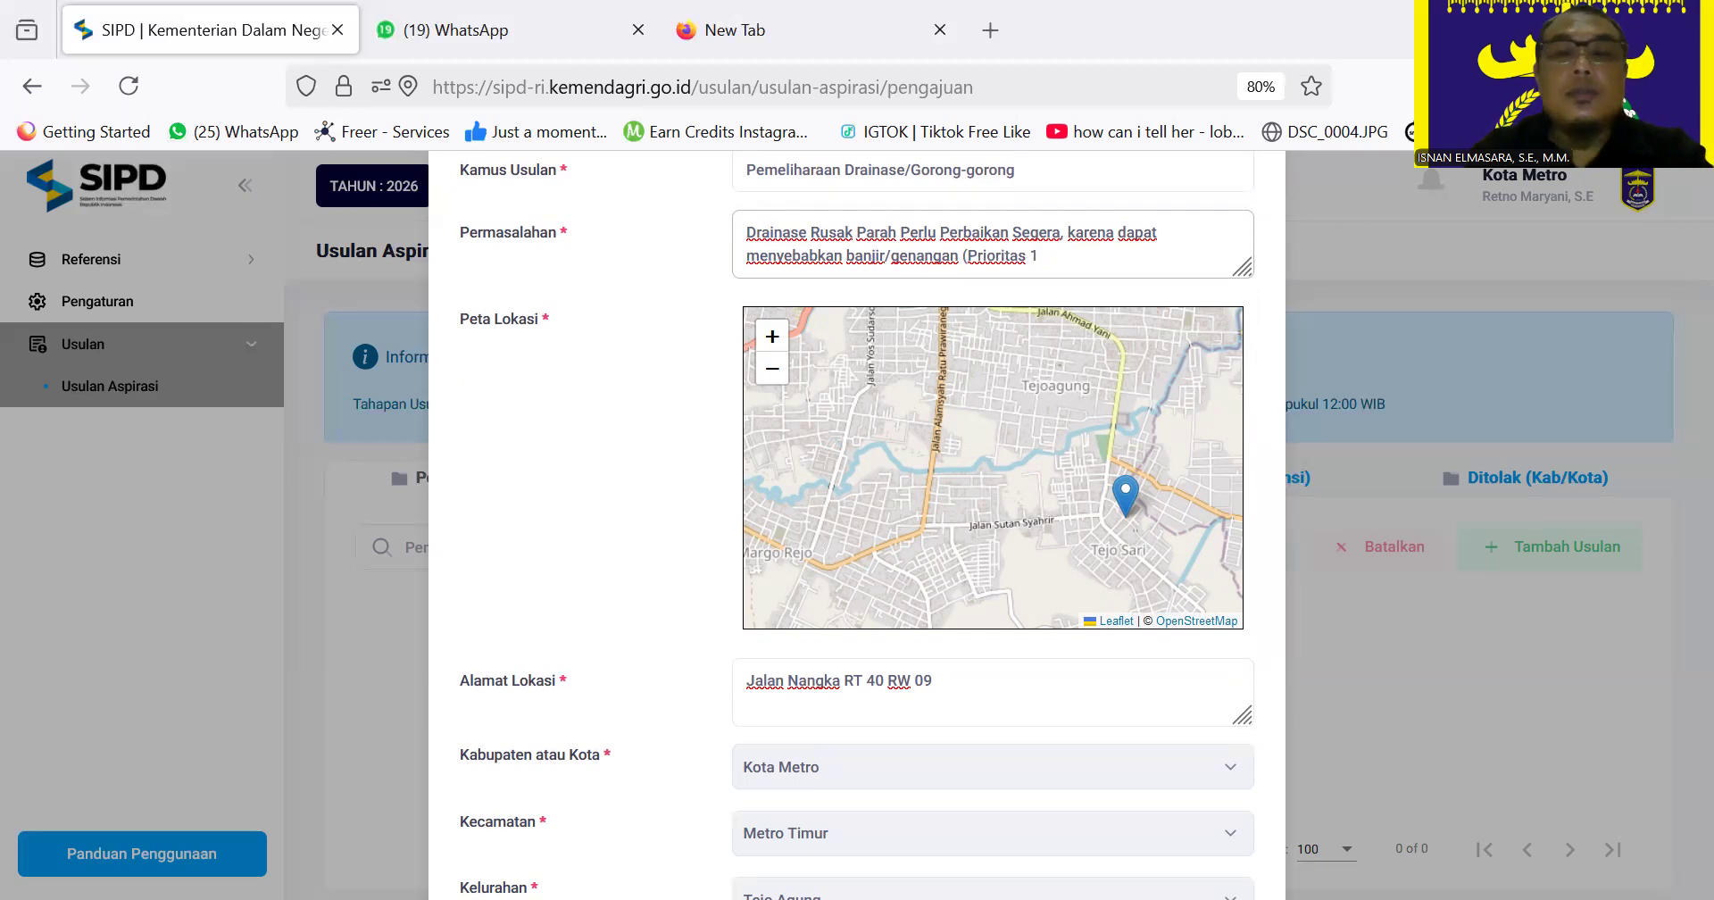
pyautogui.write('1 B')
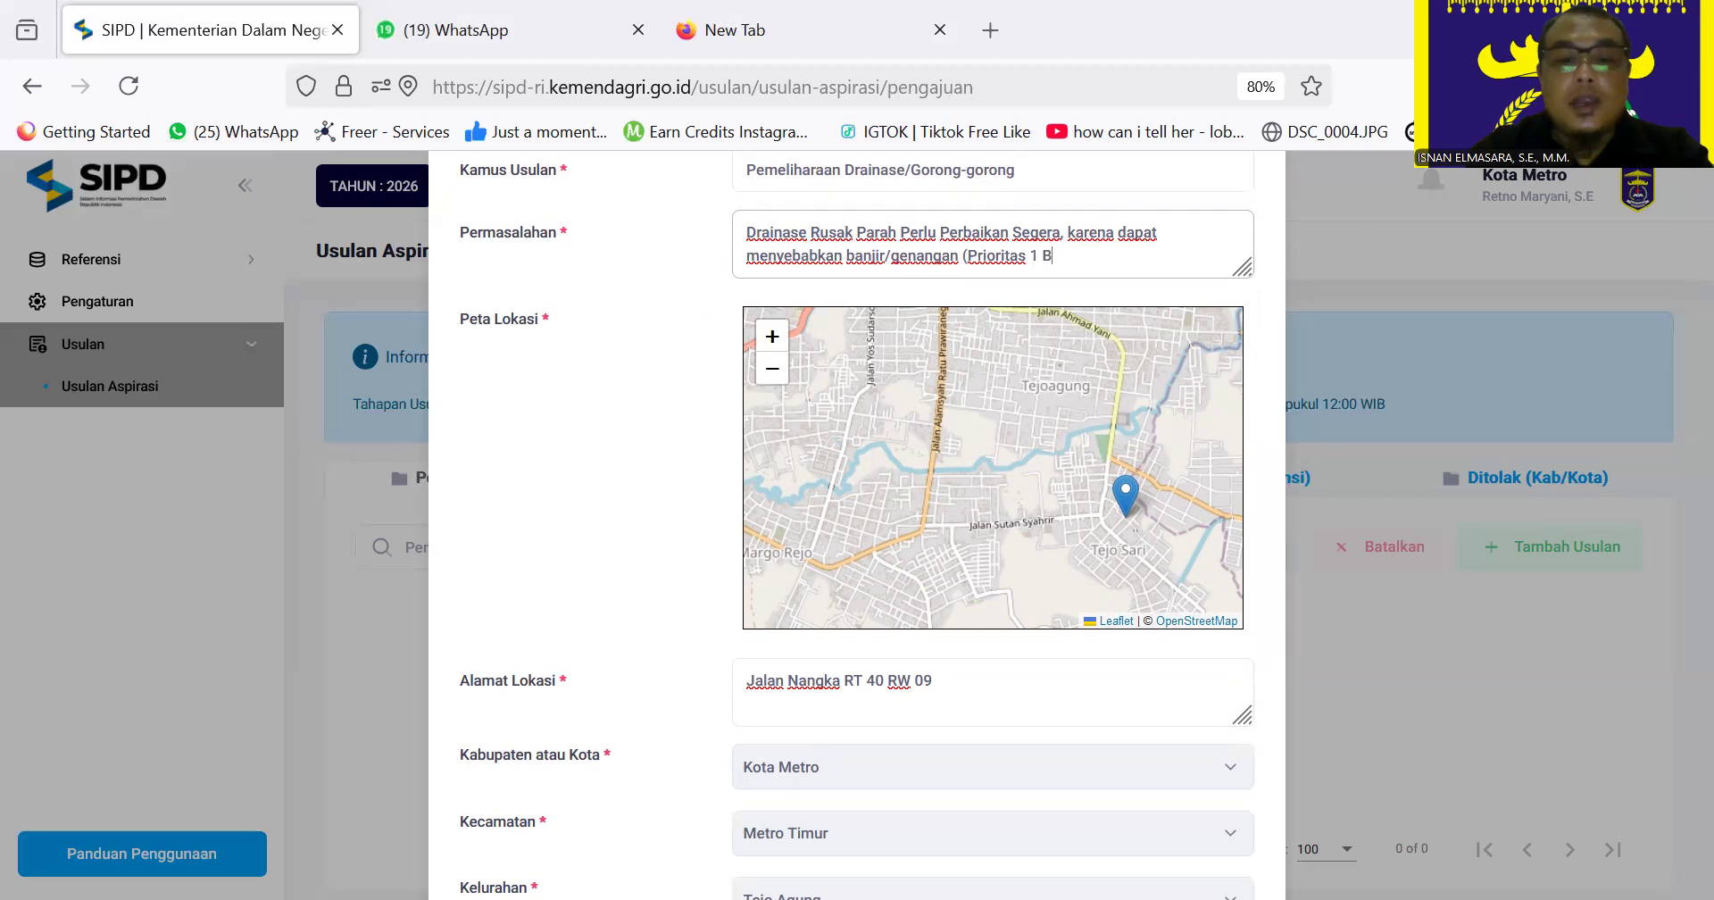
pyautogui.write('idang Fisik)')
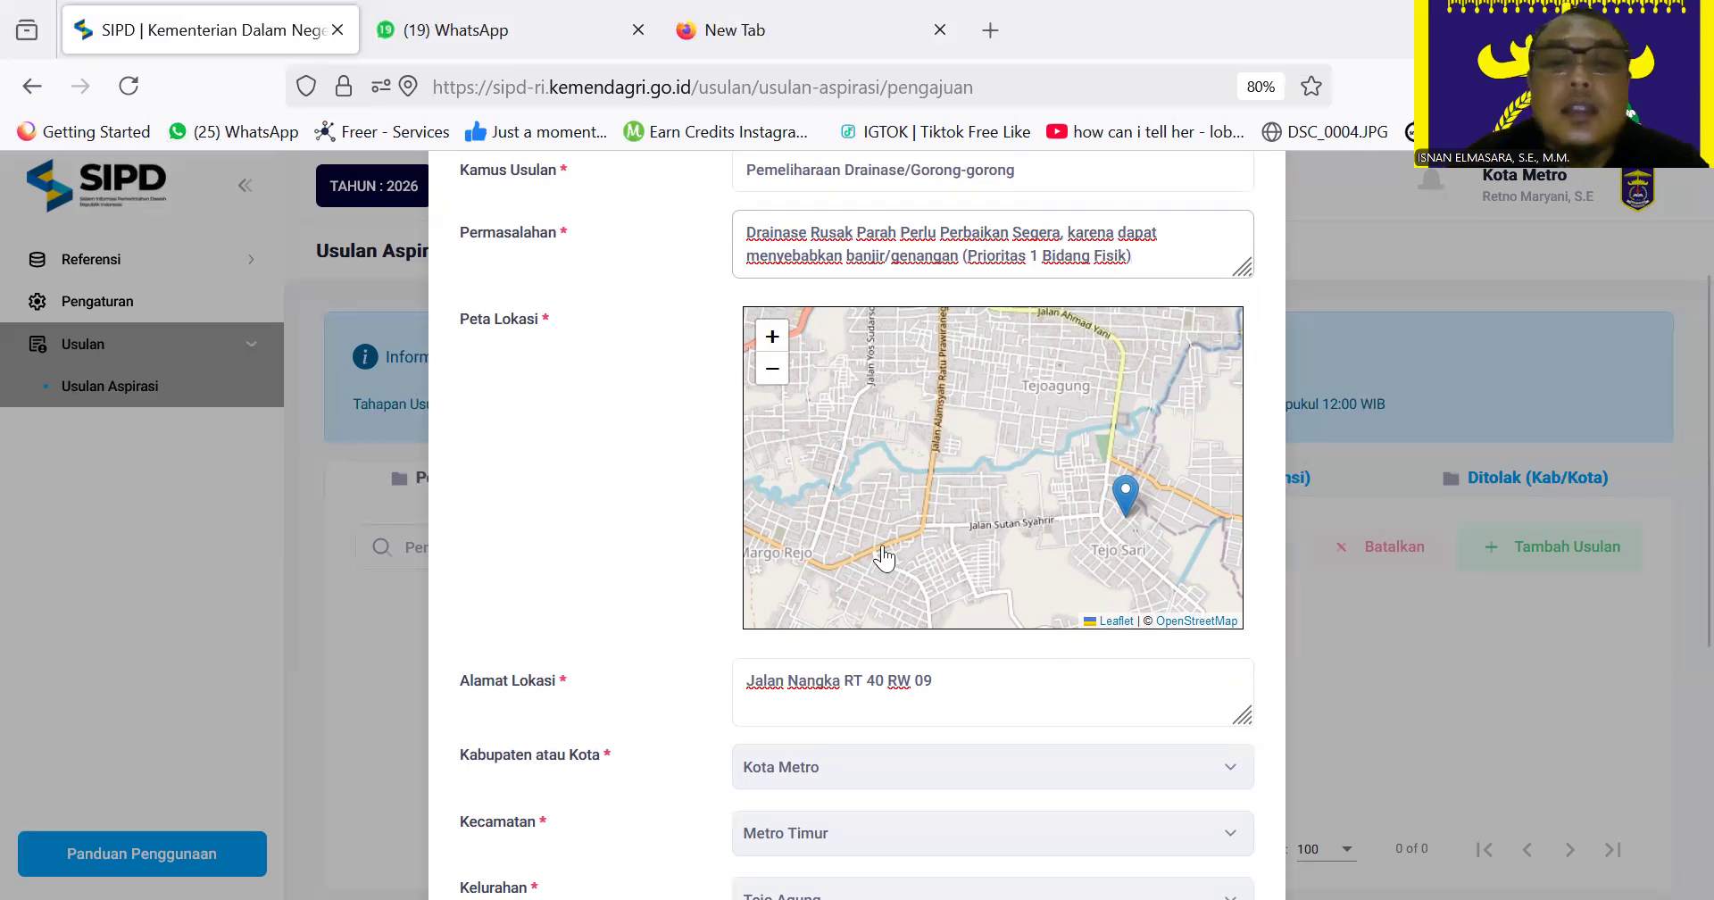
pyautogui.scroll(-1, 888, 560)
pyautogui.scroll(-2, 1183, 704)
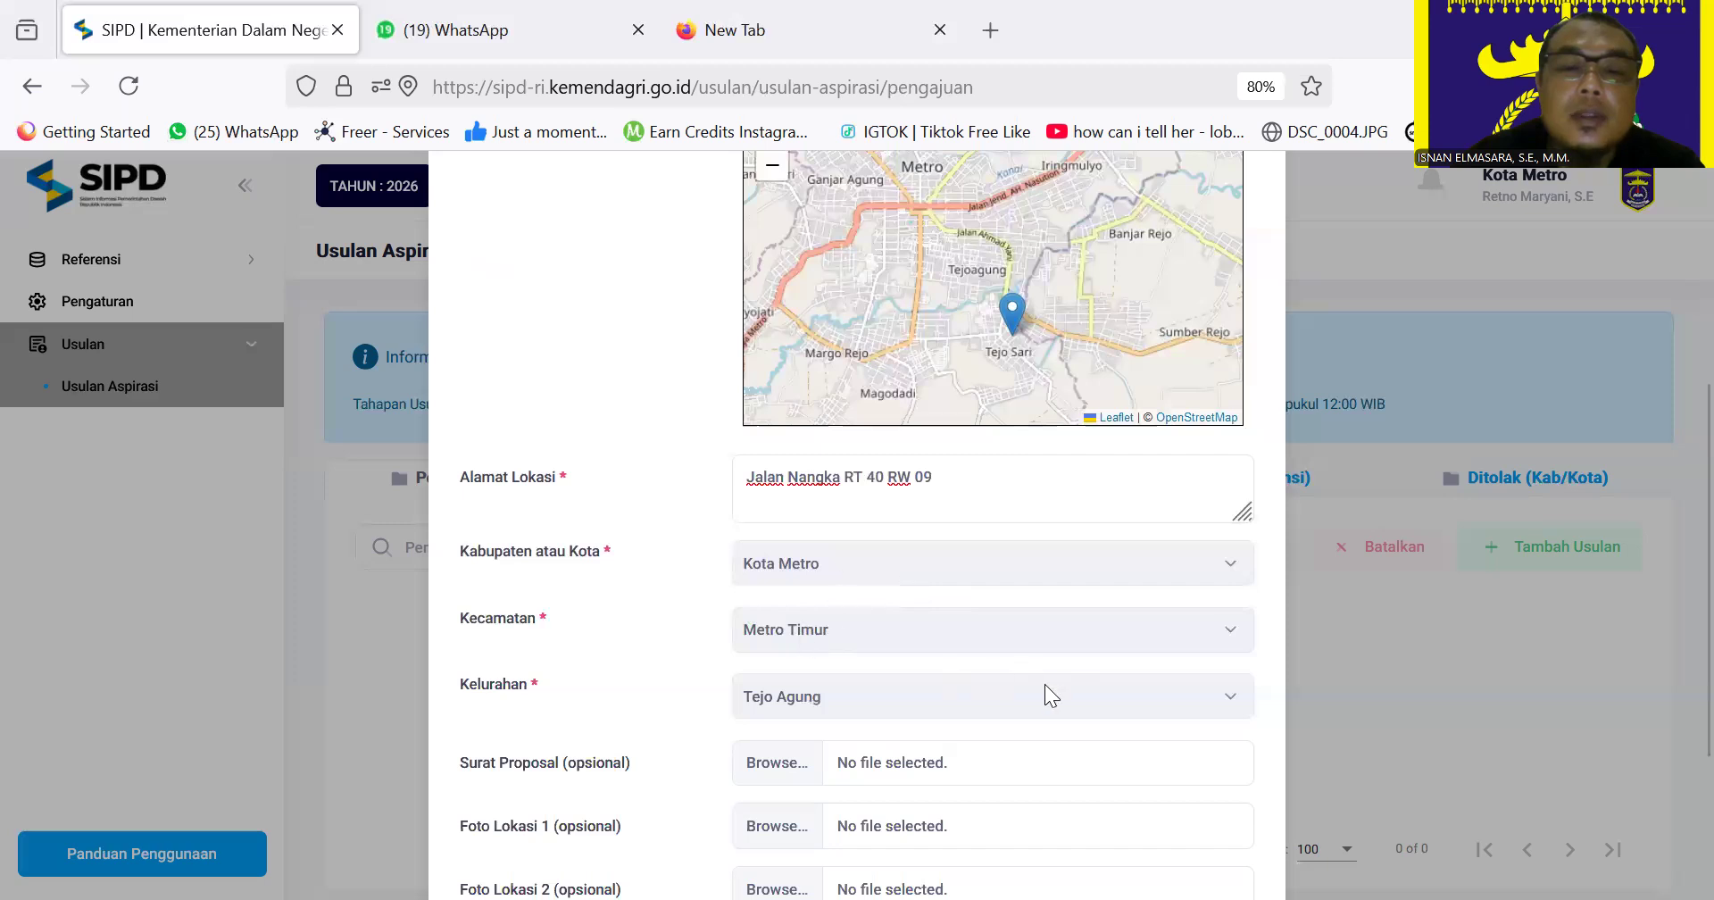
pyautogui.scroll(-2, 1047, 692)
pyautogui.scroll(-2, 1053, 686)
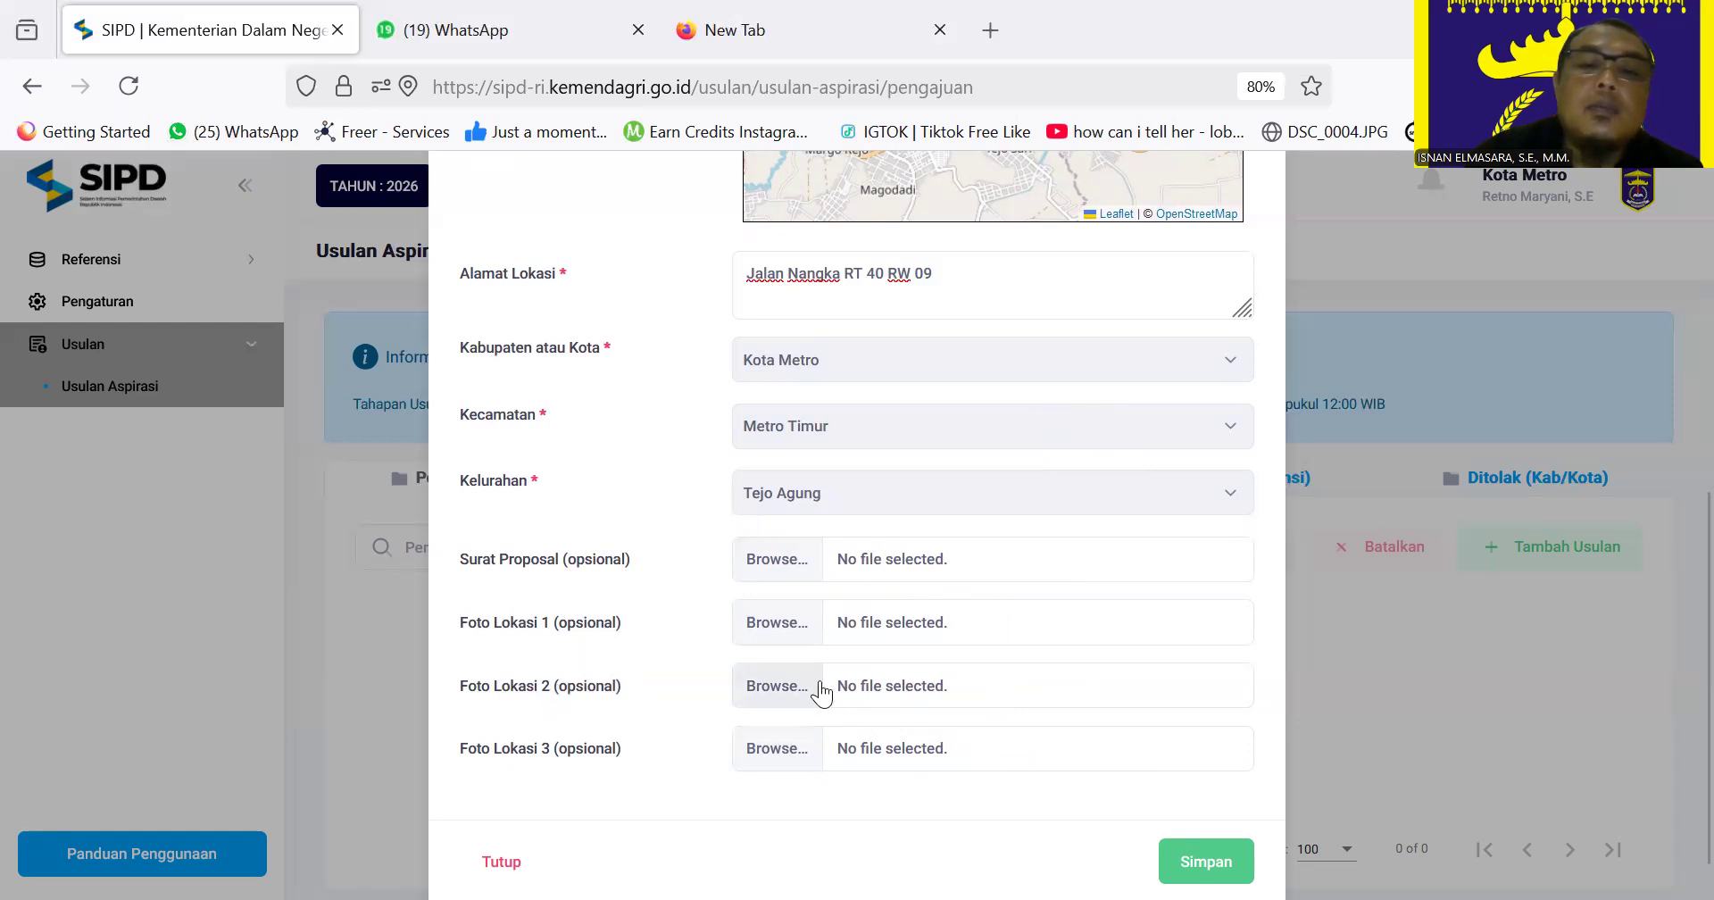
pyautogui.scroll(2, 988, 661)
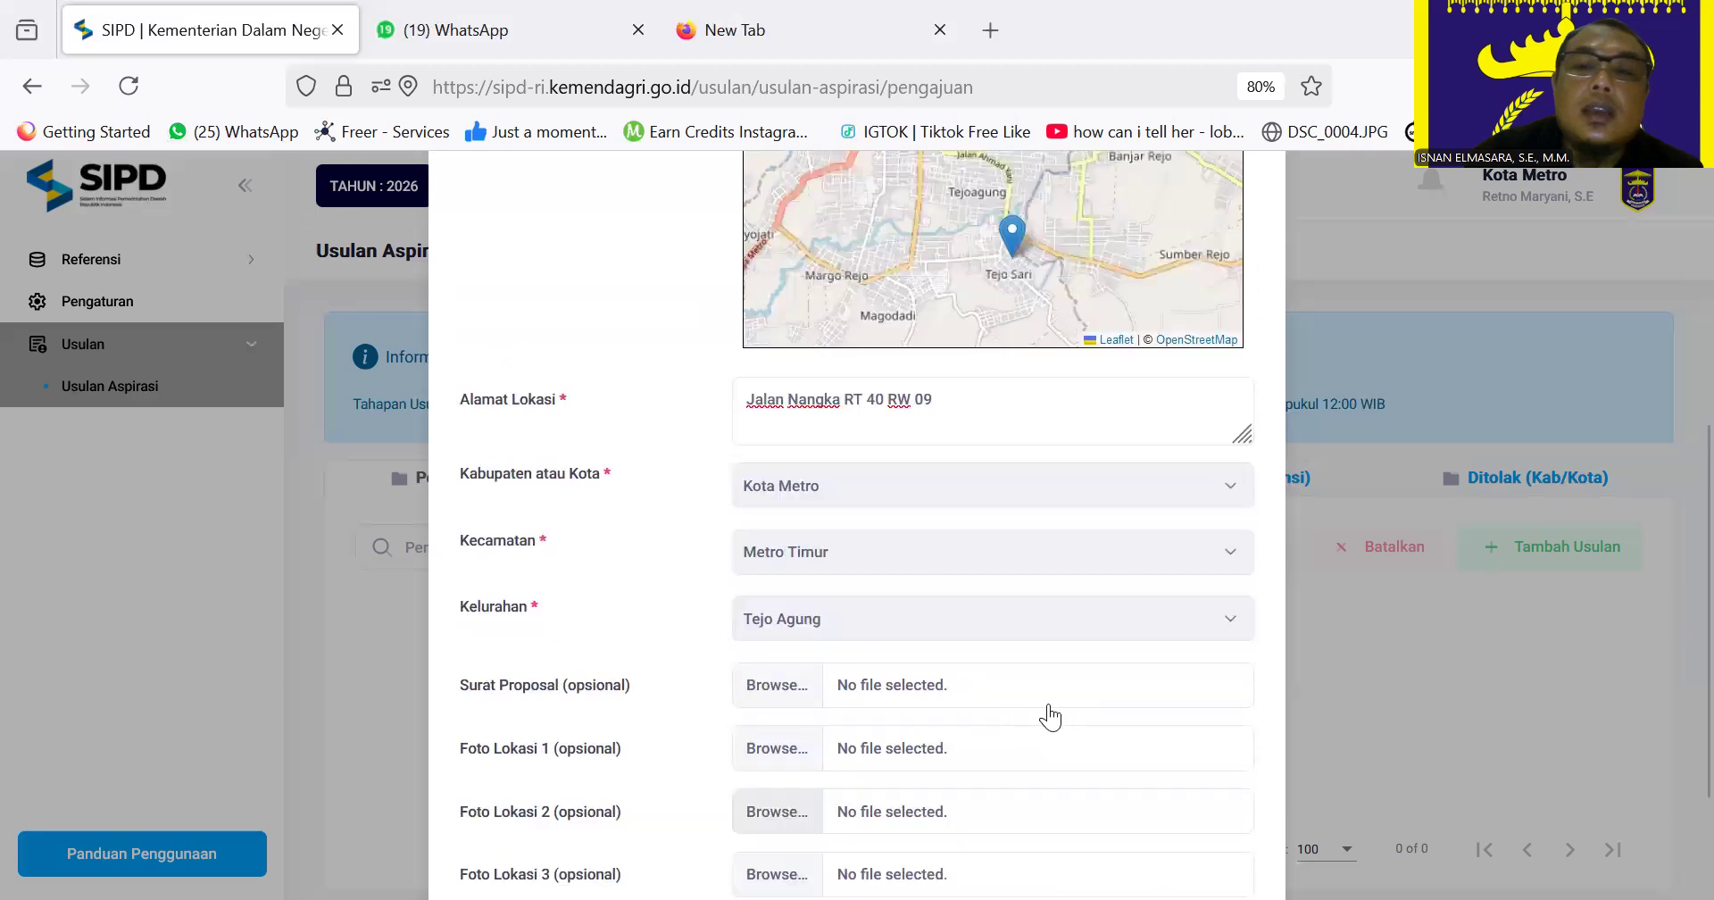
pyautogui.scroll(2, 1063, 670)
pyautogui.scroll(-3, 1072, 701)
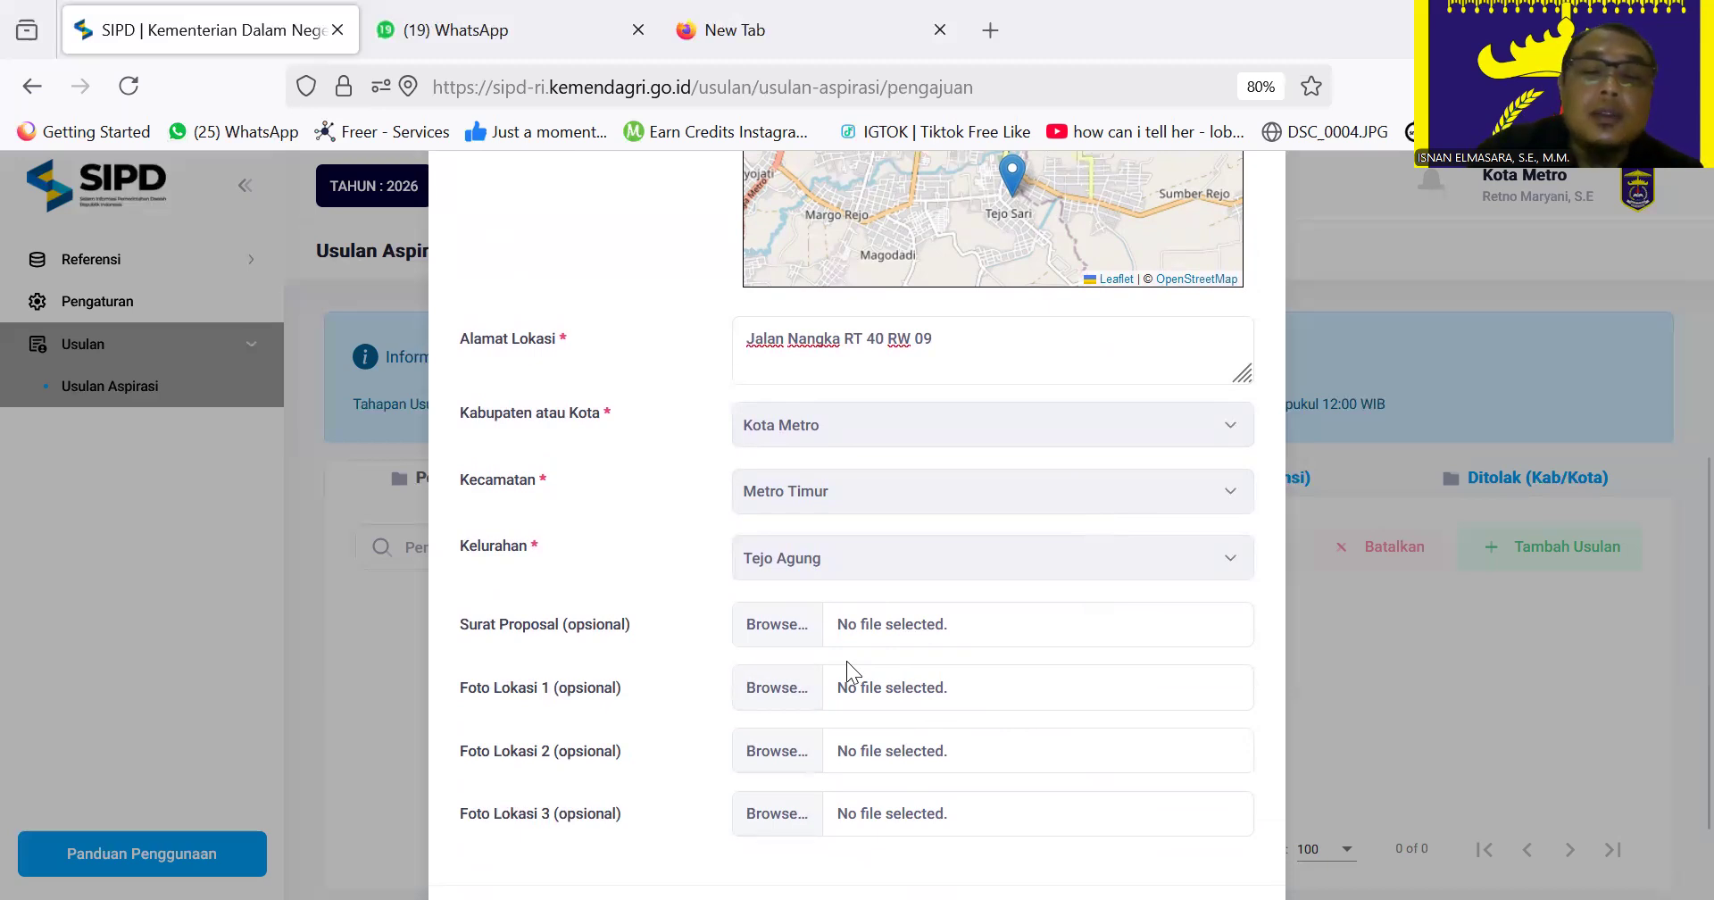
pyautogui.scroll(5, 982, 705)
pyautogui.scroll(-1, 1140, 745)
pyautogui.scroll(2, 1196, 782)
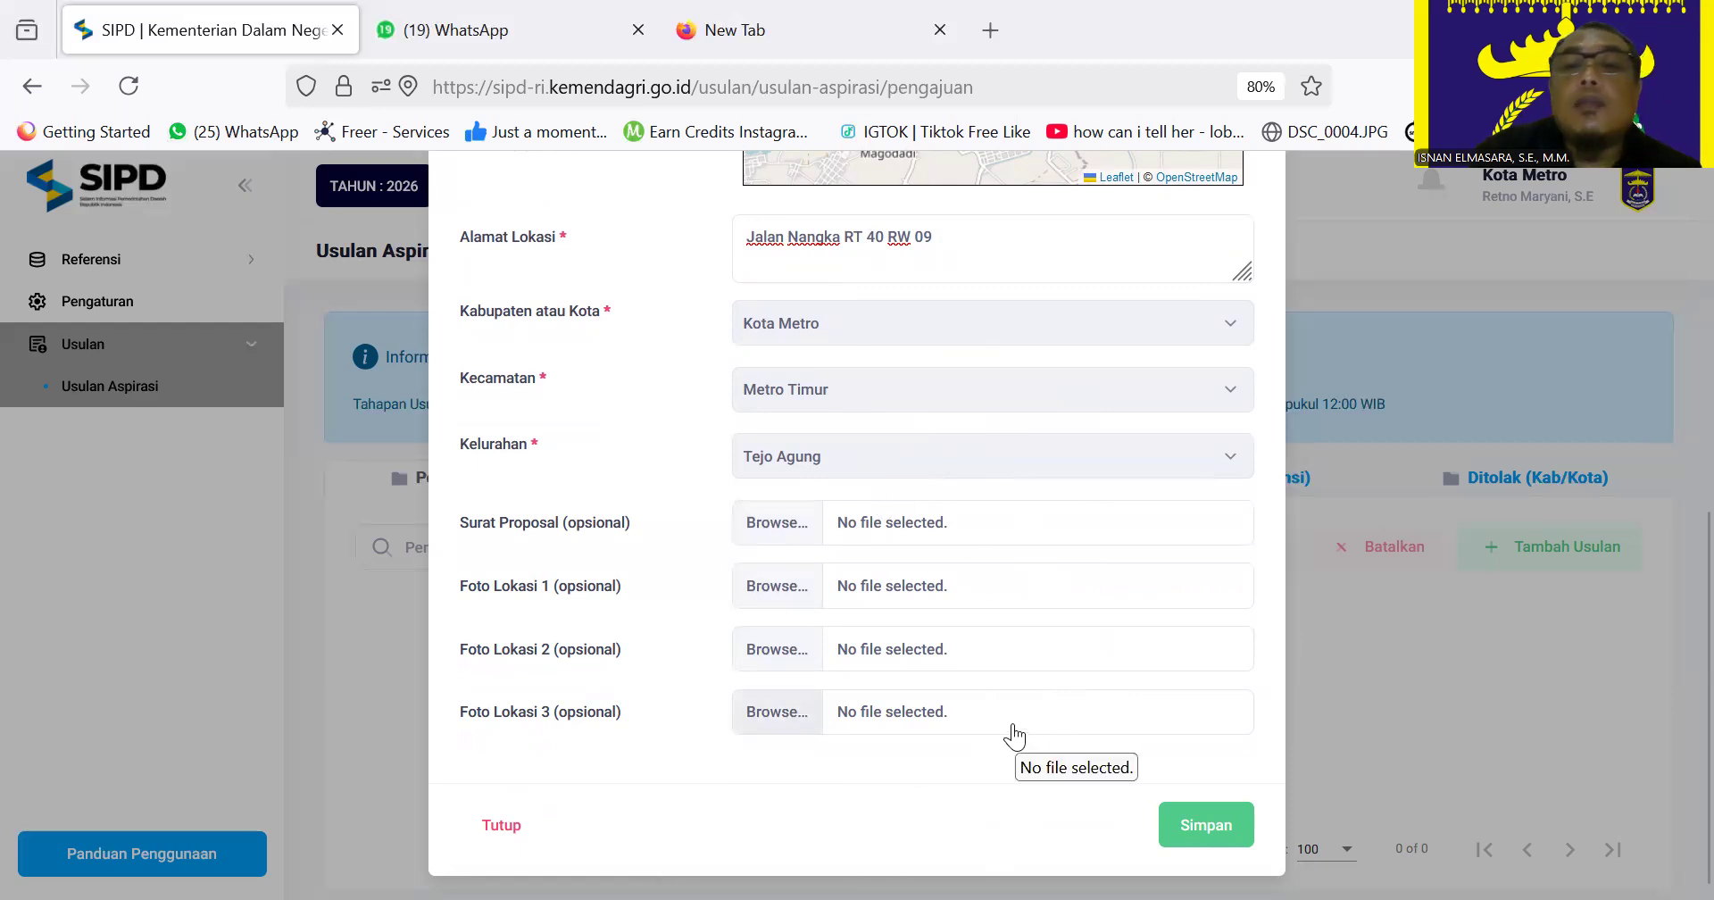
# Save the drainage repair proposal with Simpan so it is listed in Pengajuan, dated 29-01-2025.
pyautogui.scroll(2, 1202, 544)
pyautogui.scroll(3, 1296, 486)
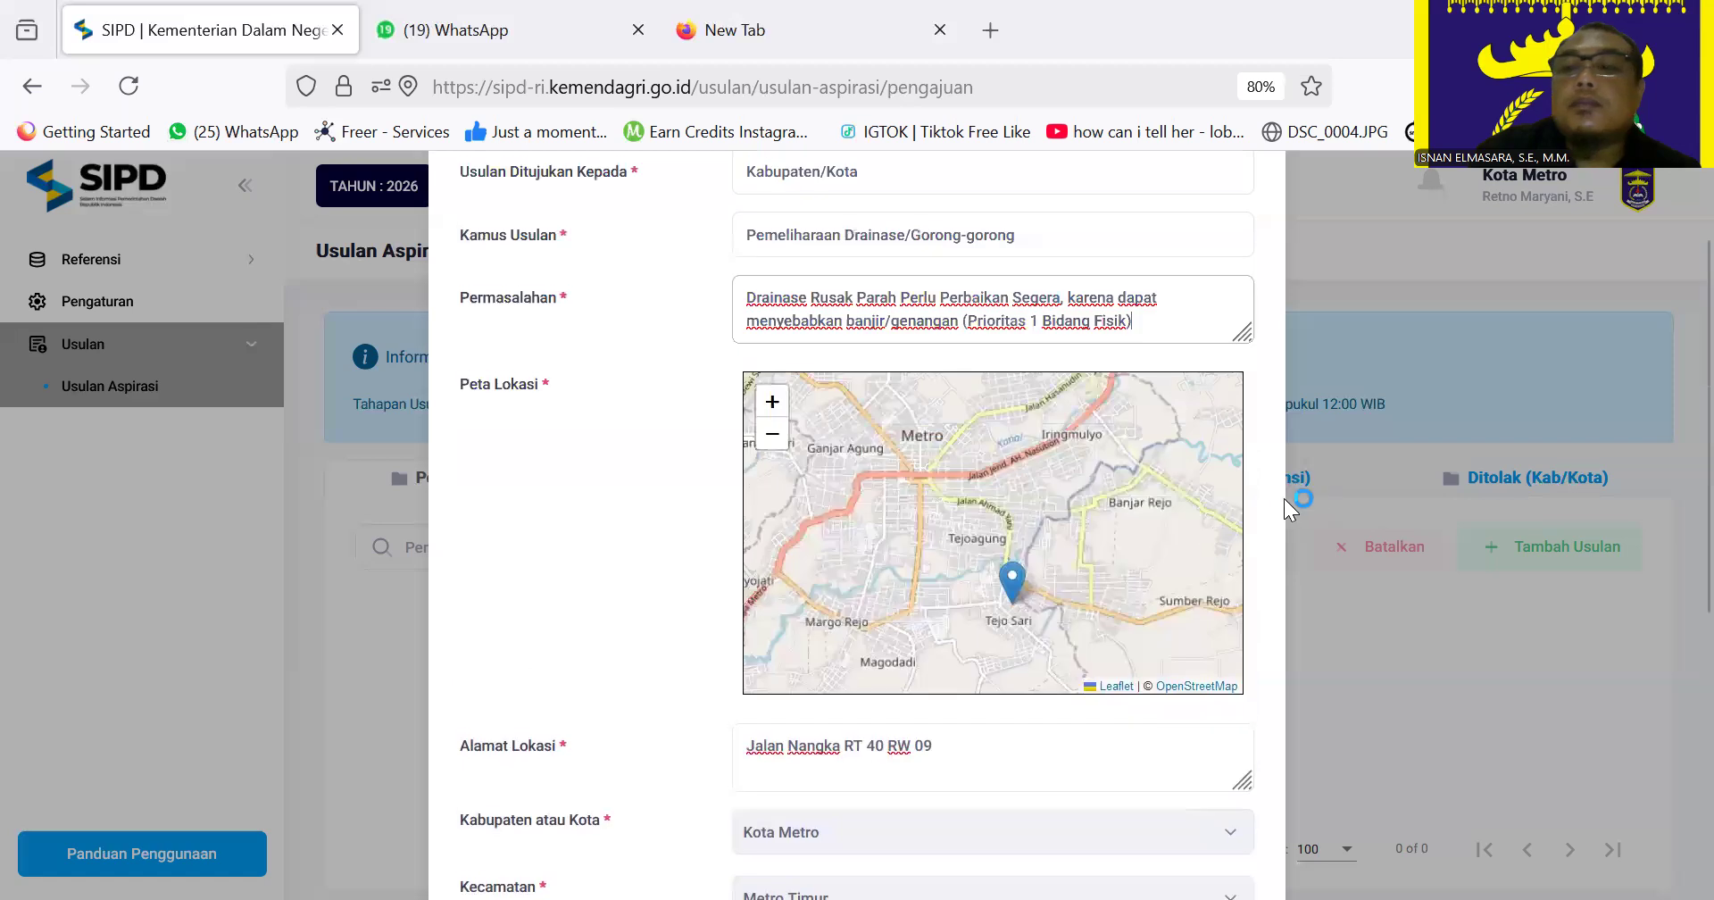
pyautogui.scroll(-2, 1294, 485)
pyautogui.scroll(2, 1293, 482)
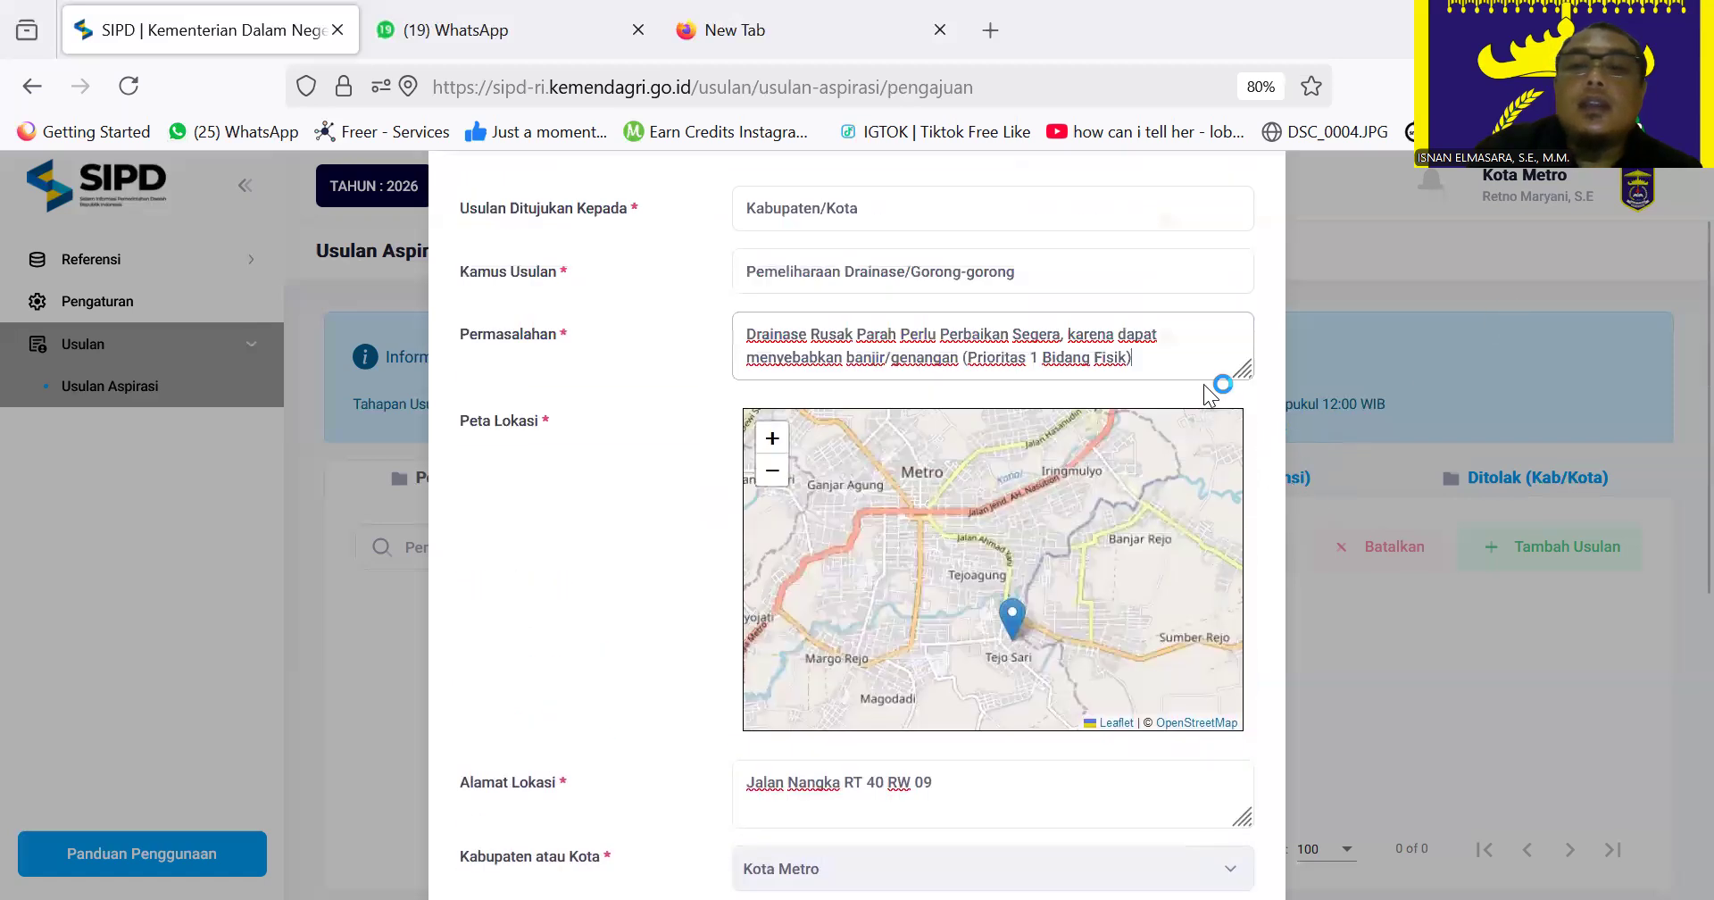
pyautogui.scroll(-3, 1198, 663)
pyautogui.scroll(1, 1279, 660)
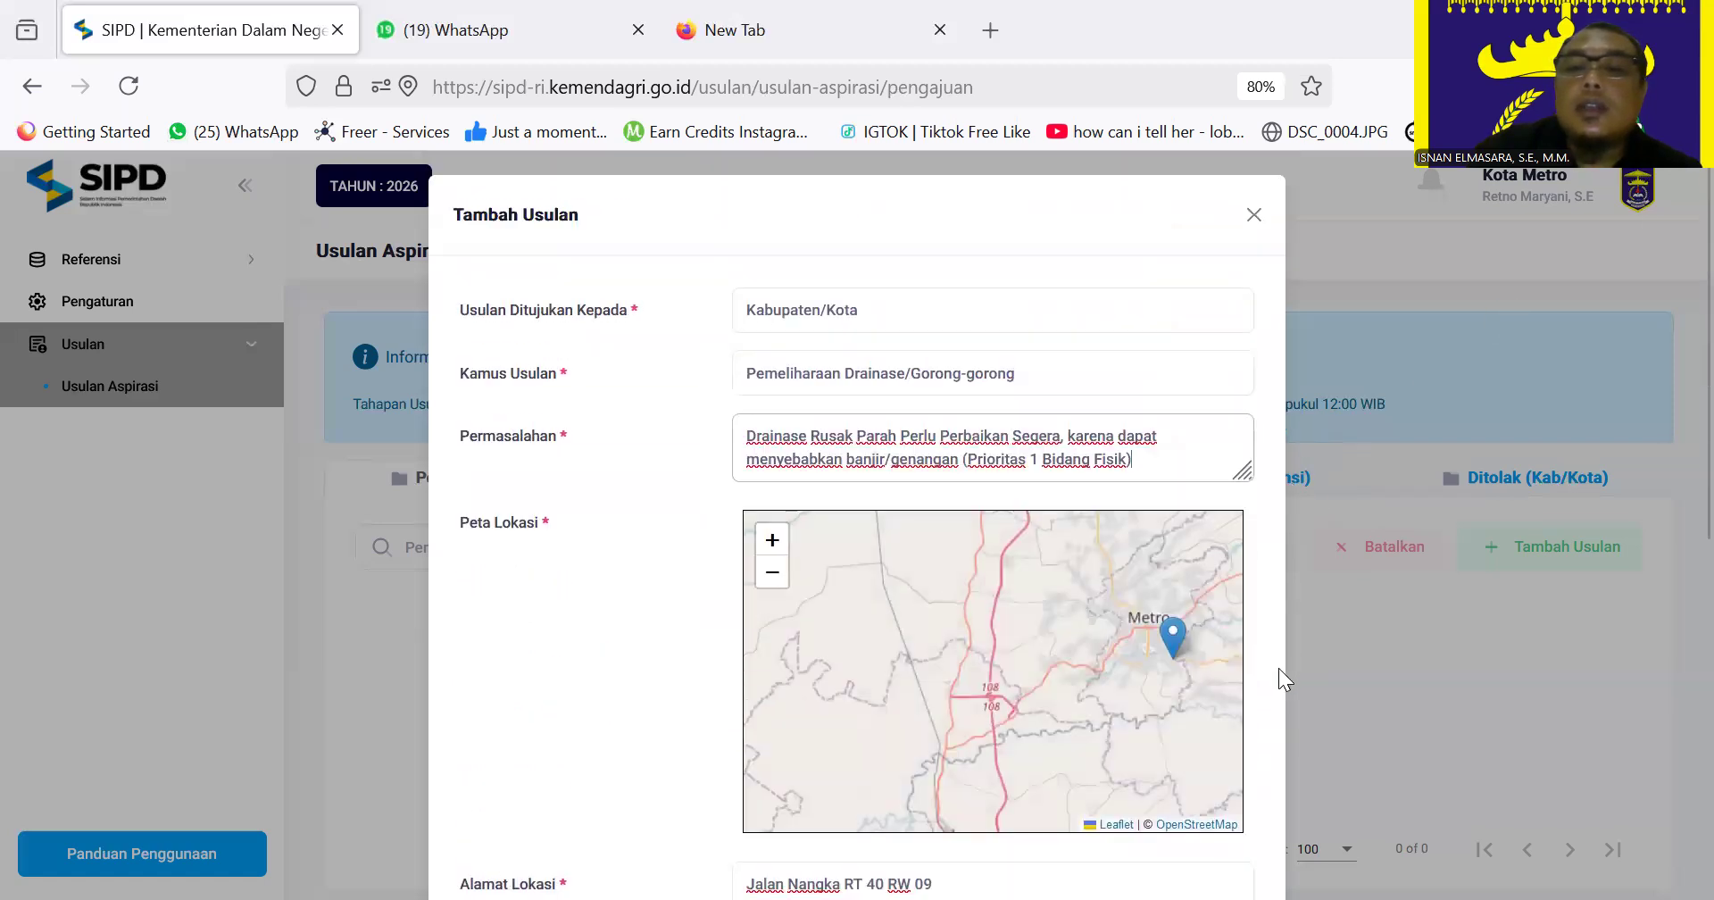
pyautogui.scroll(-5, 1672, 490)
pyautogui.scroll(5, 1684, 815)
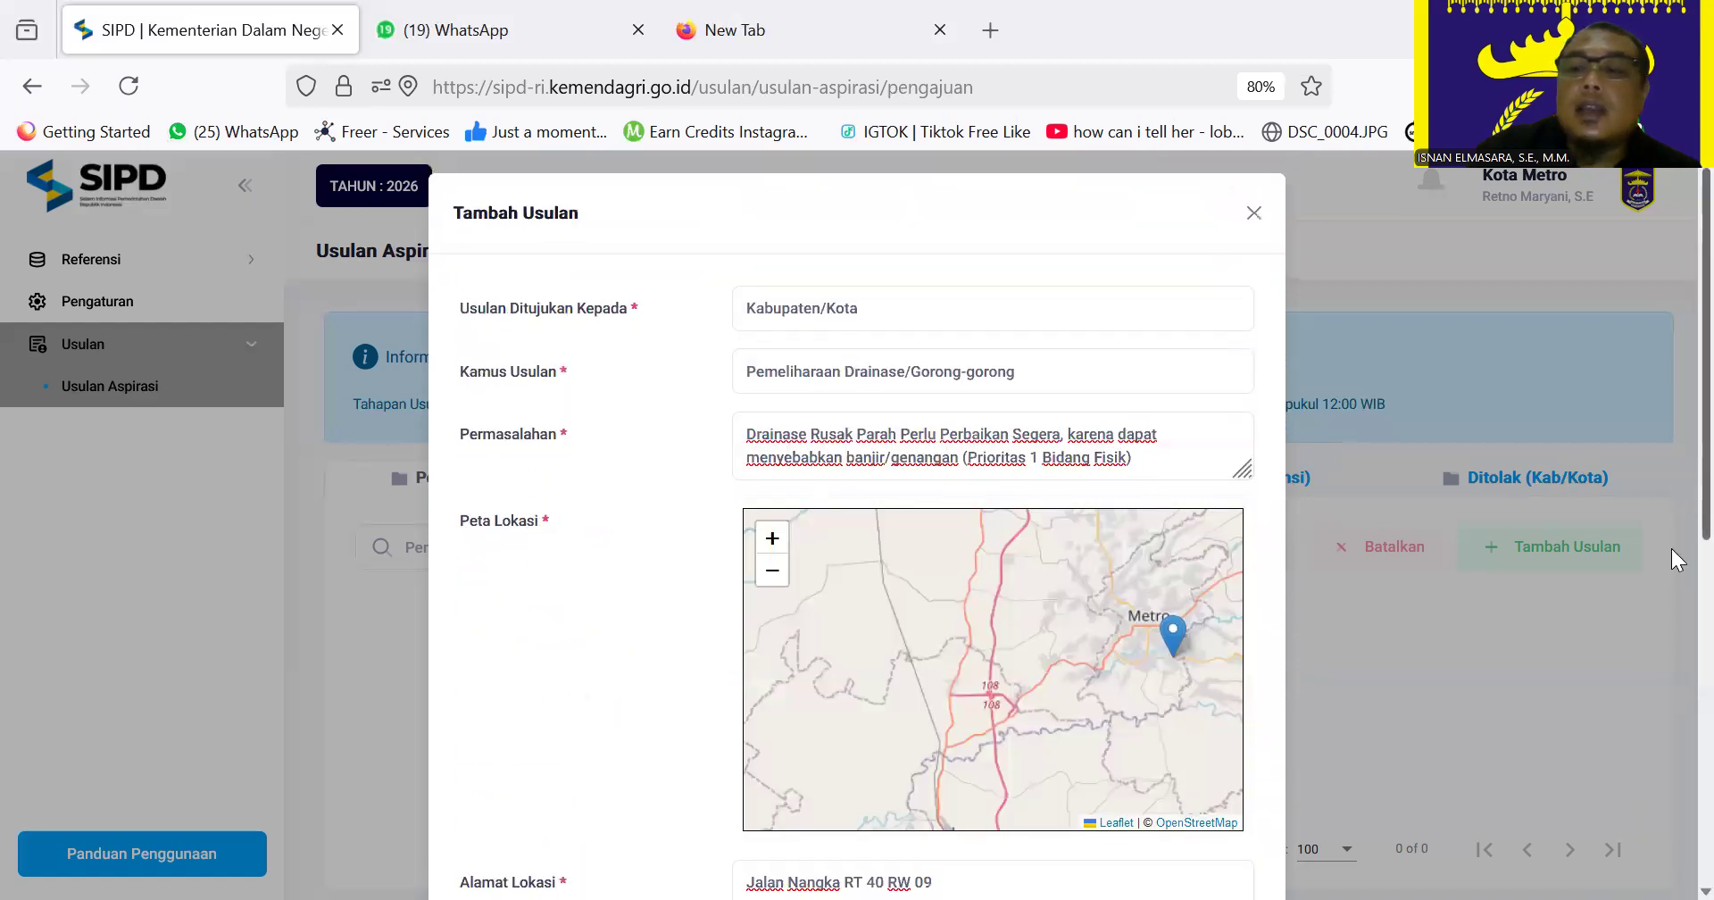
pyautogui.scroll(-6, 1674, 500)
pyautogui.click(1210, 822)
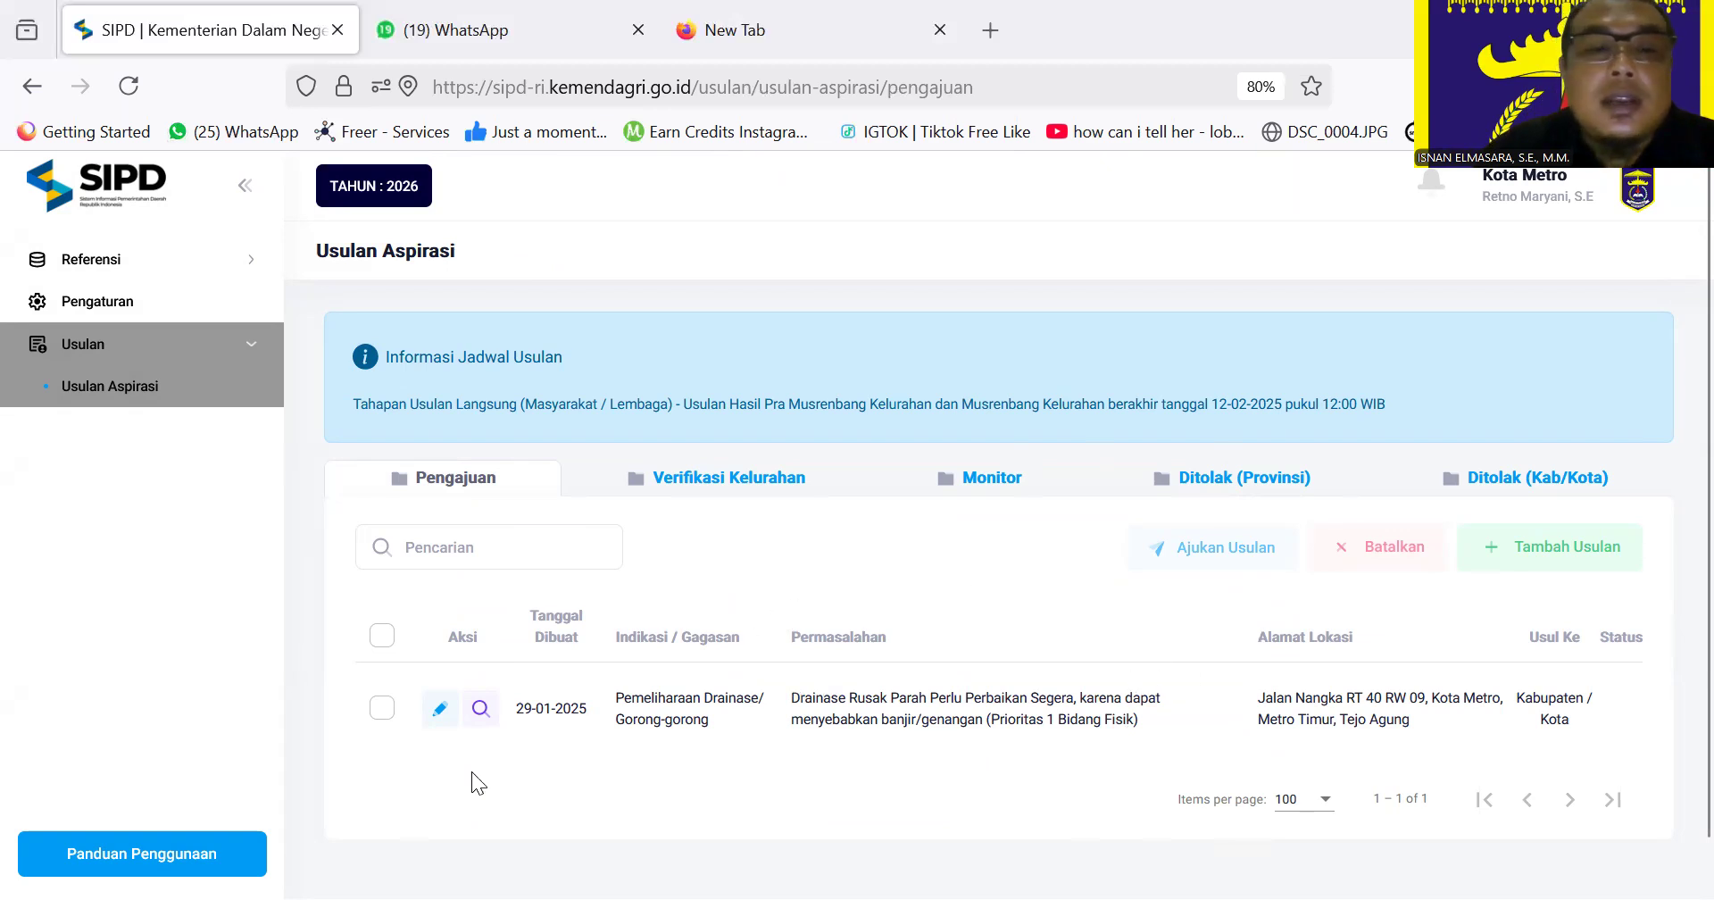
pyautogui.click(438, 710)
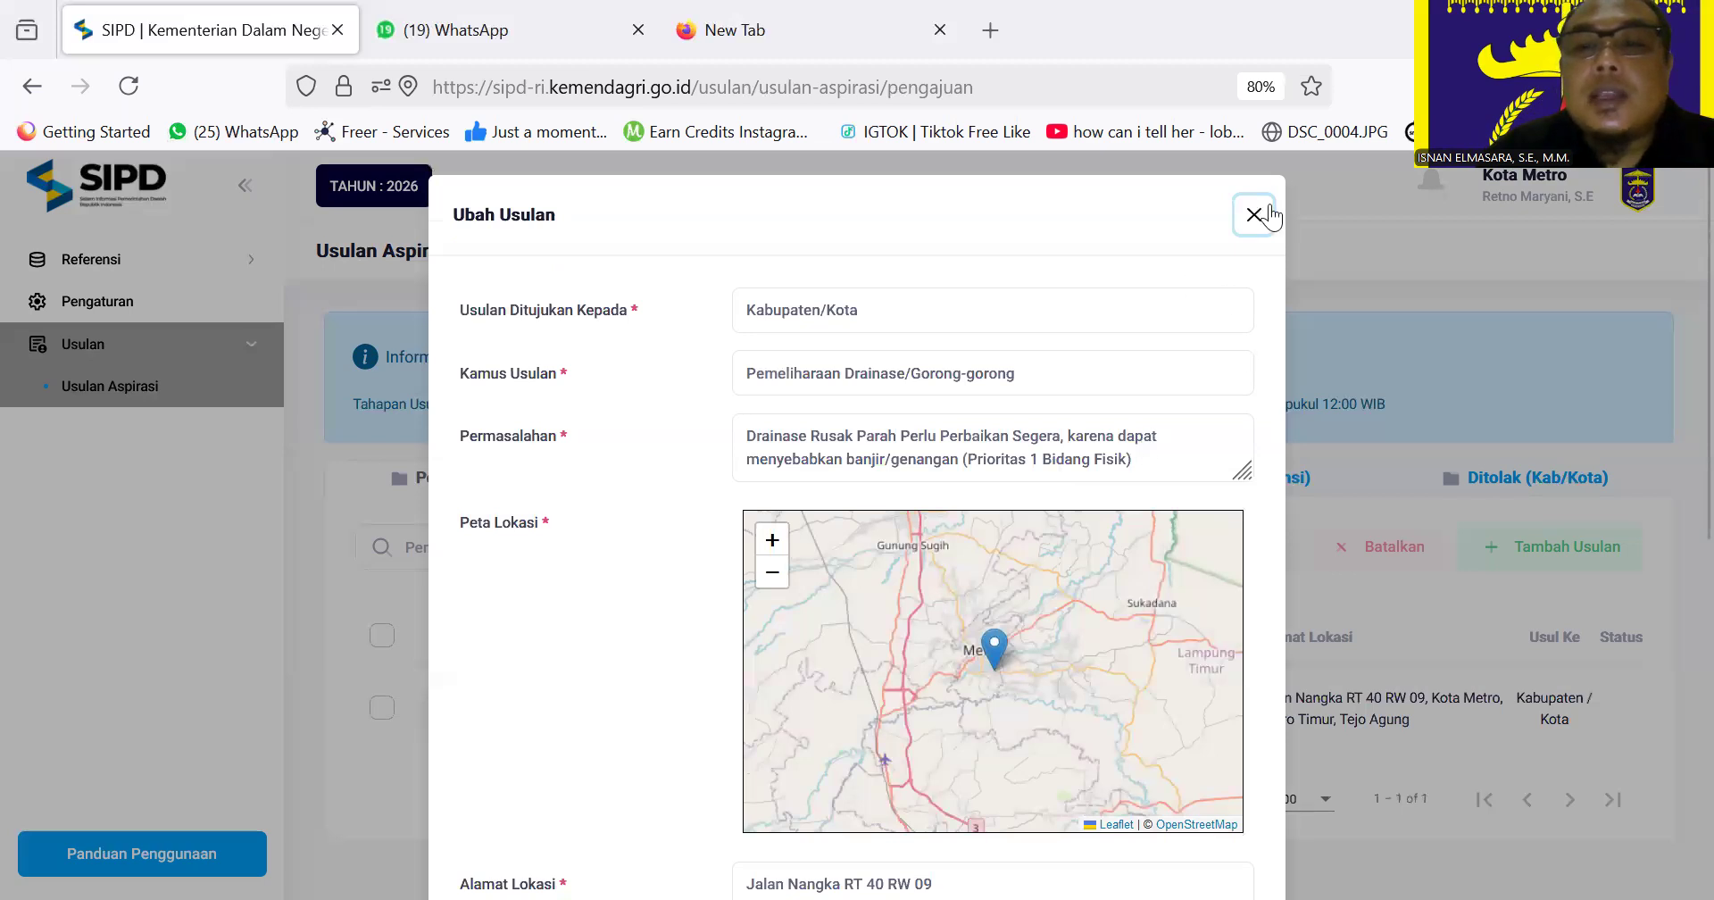
pyautogui.click(1268, 216)
pyautogui.click(480, 700)
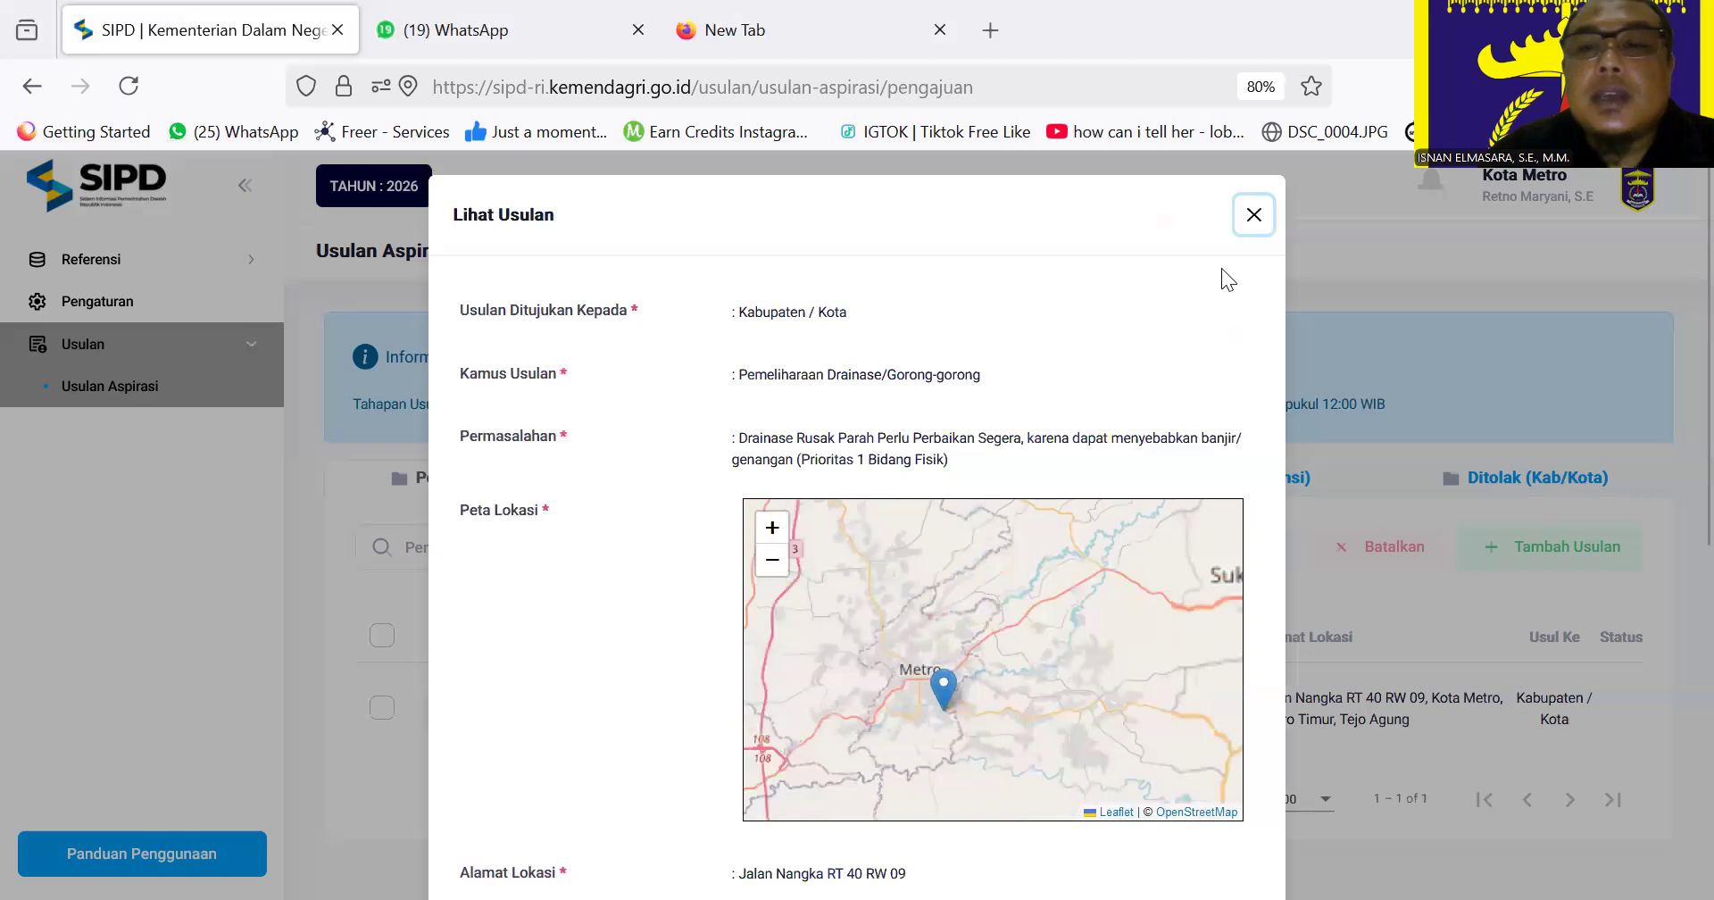
pyautogui.scroll(-5, 1224, 428)
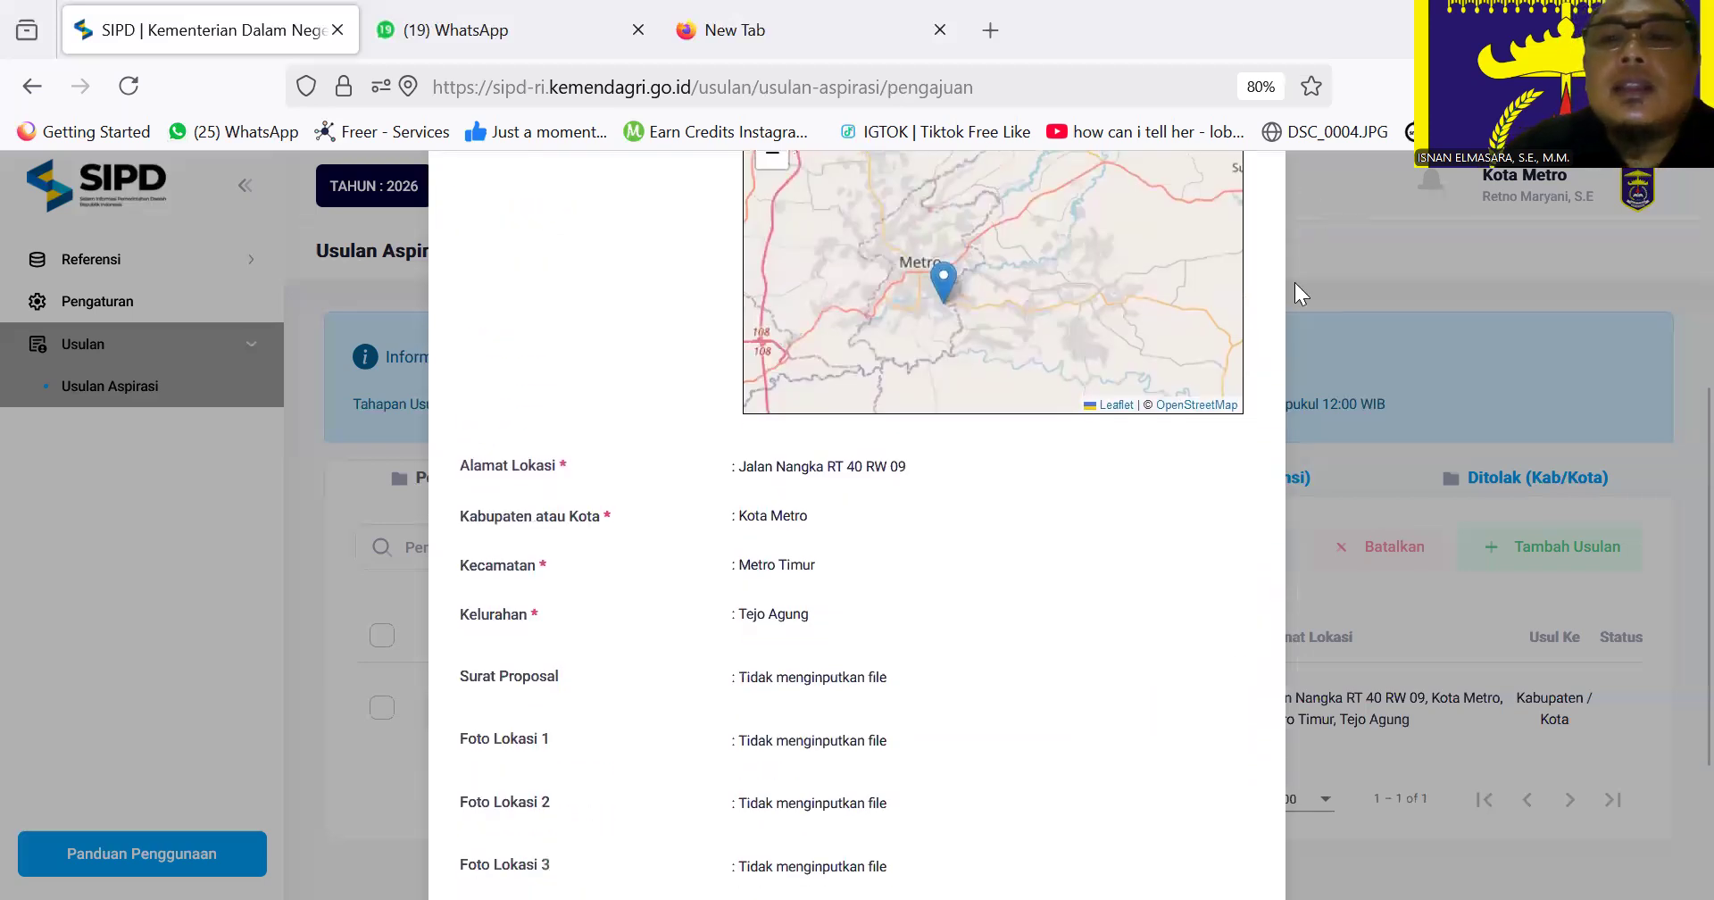
pyautogui.scroll(2, 1300, 295)
pyautogui.scroll(-4, 1250, 535)
pyautogui.scroll(4, 1202, 742)
pyautogui.scroll(-4, 1282, 695)
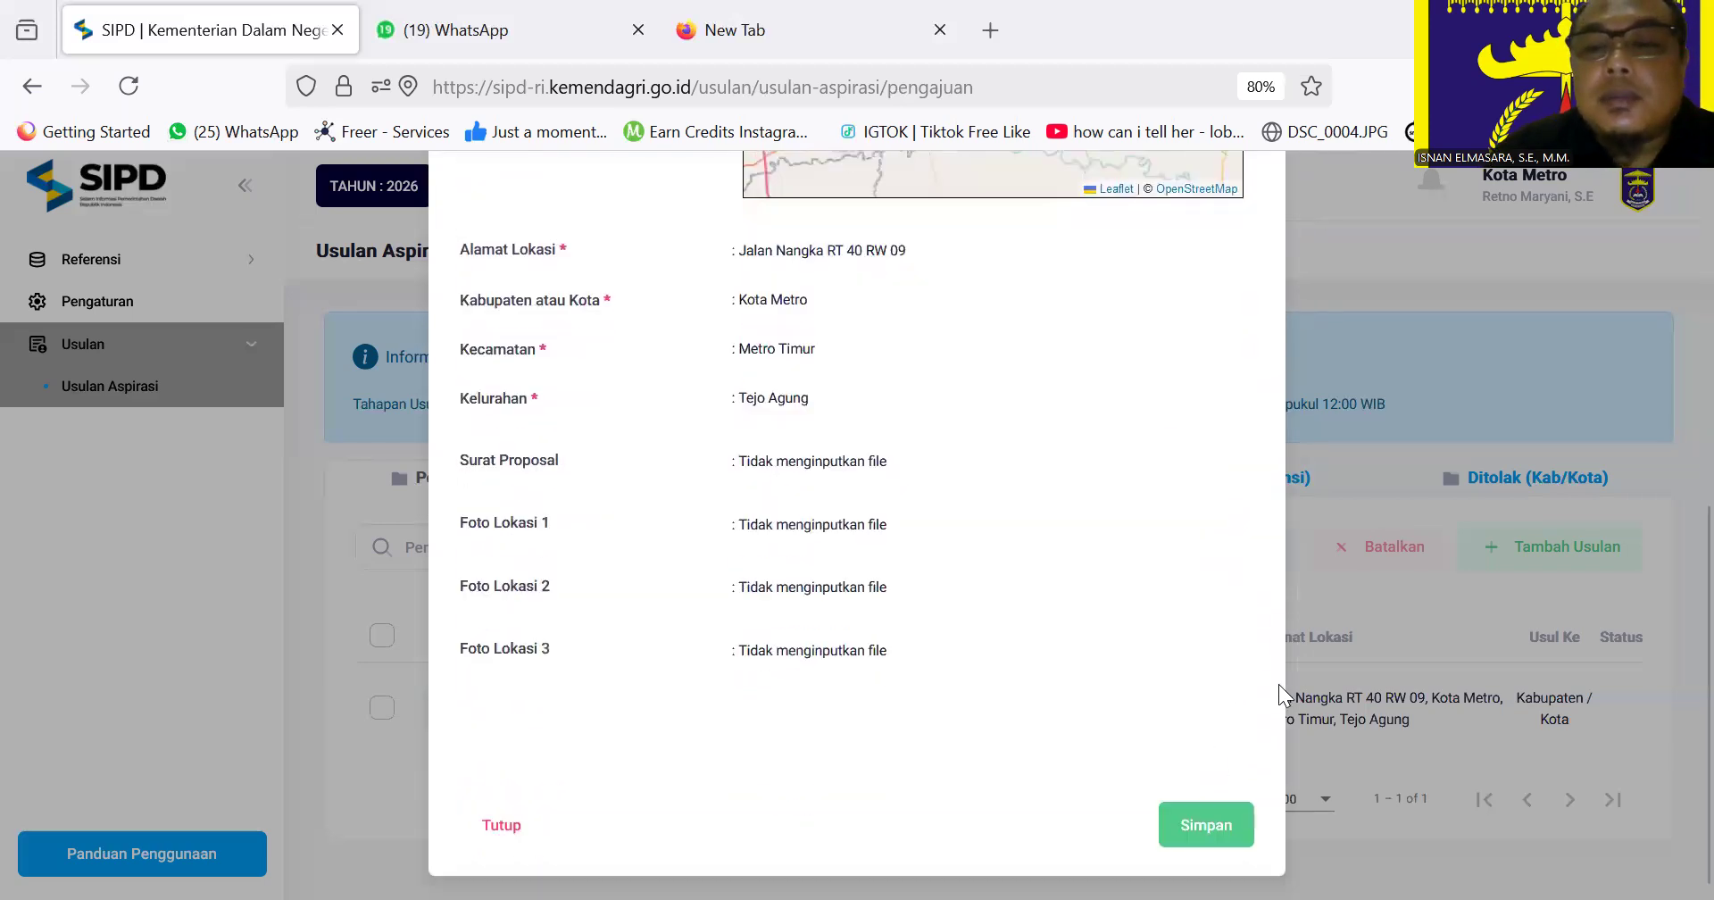
pyautogui.click(500, 824)
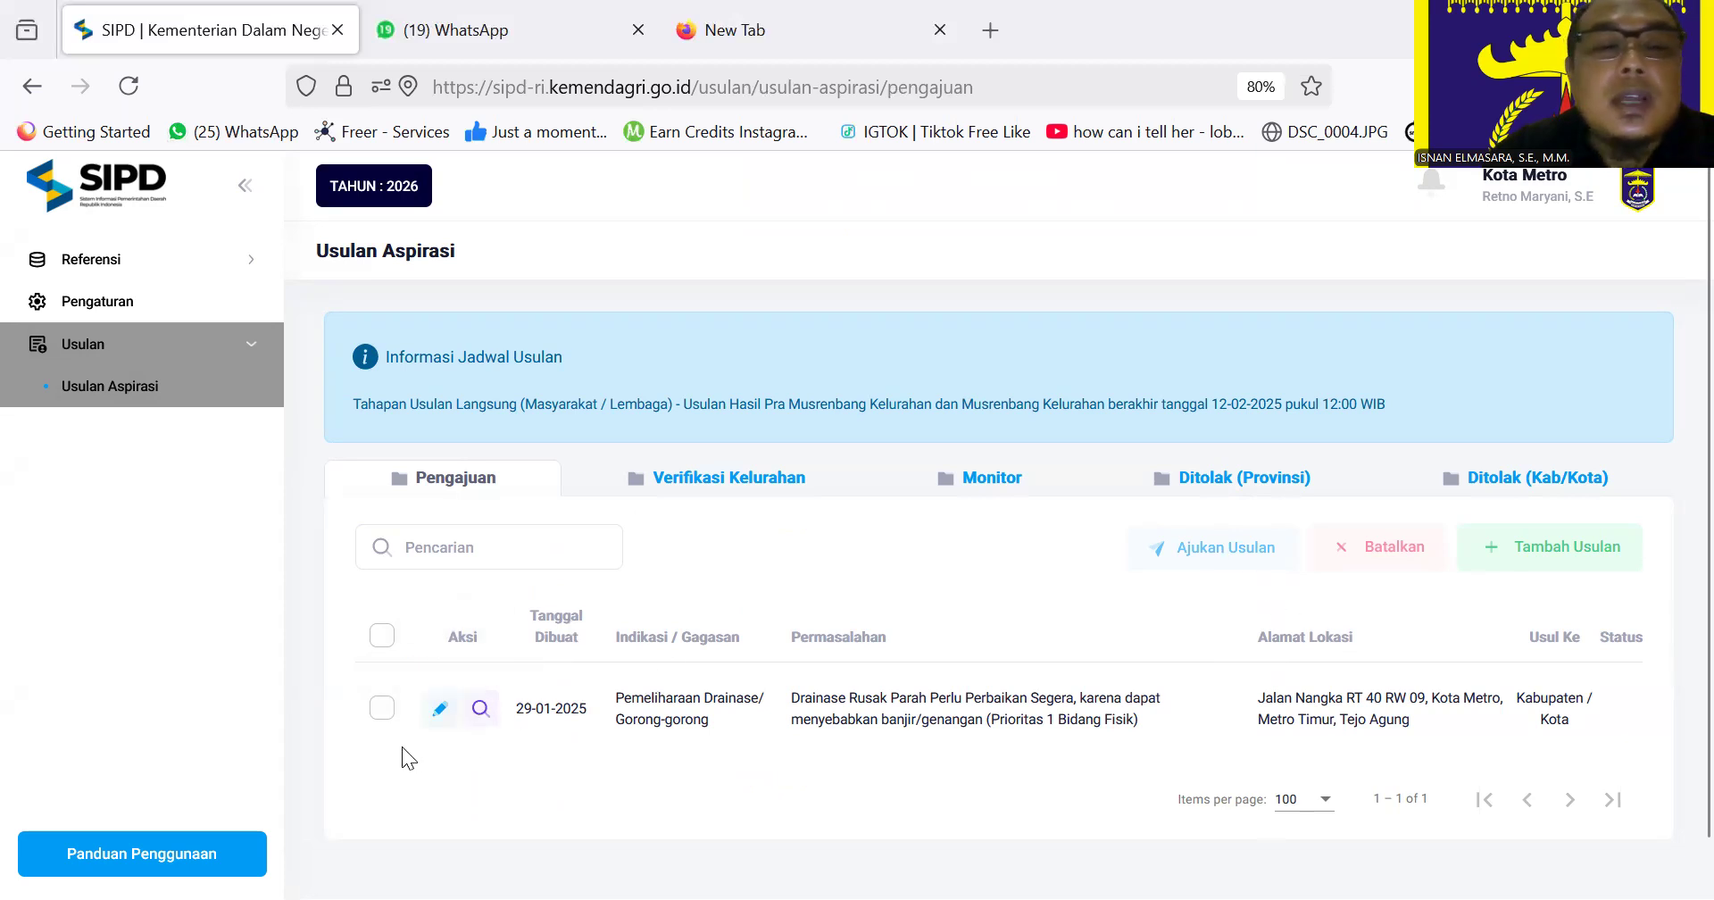
pyautogui.click(384, 707)
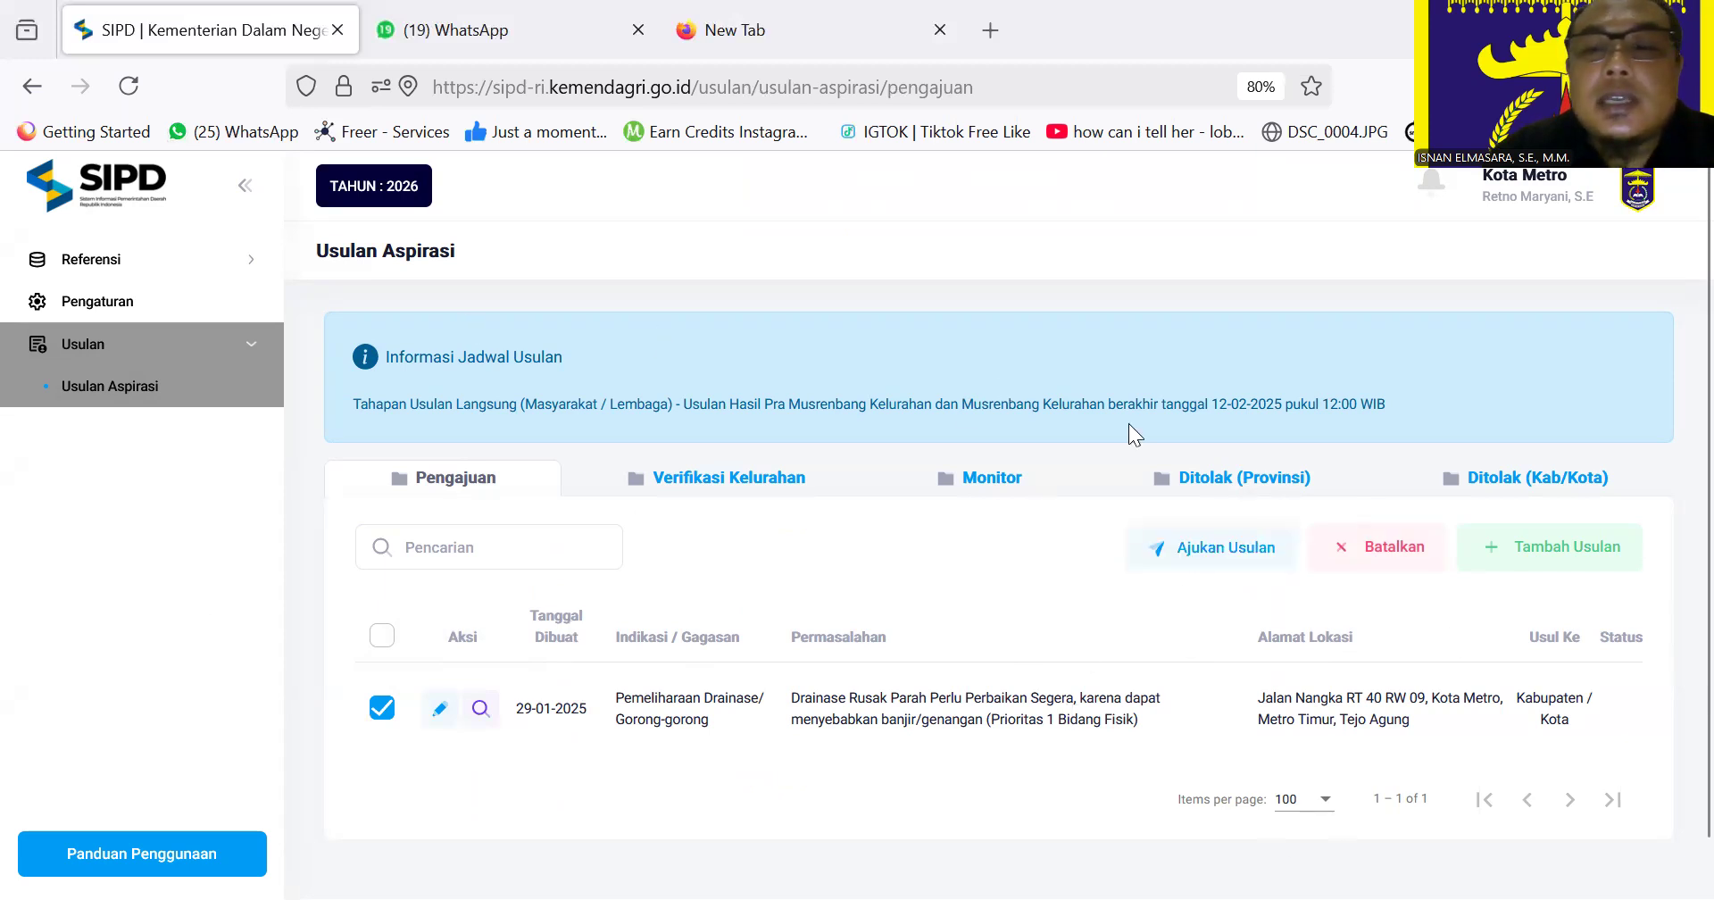
pyautogui.click(382, 707)
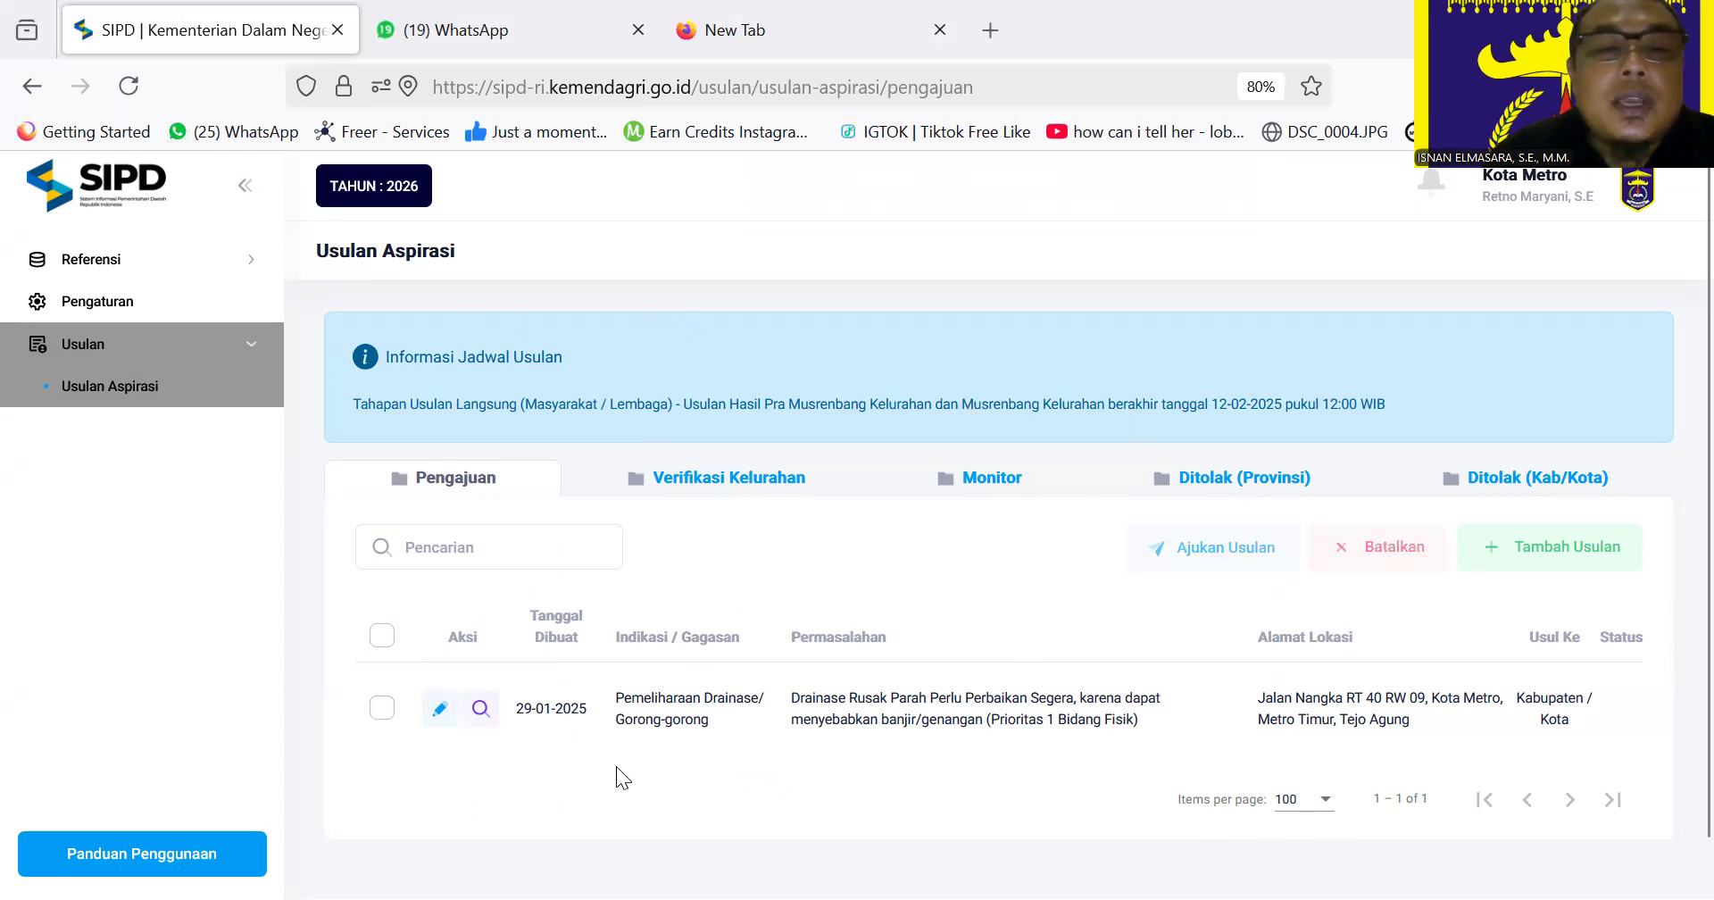
pyautogui.click(439, 708)
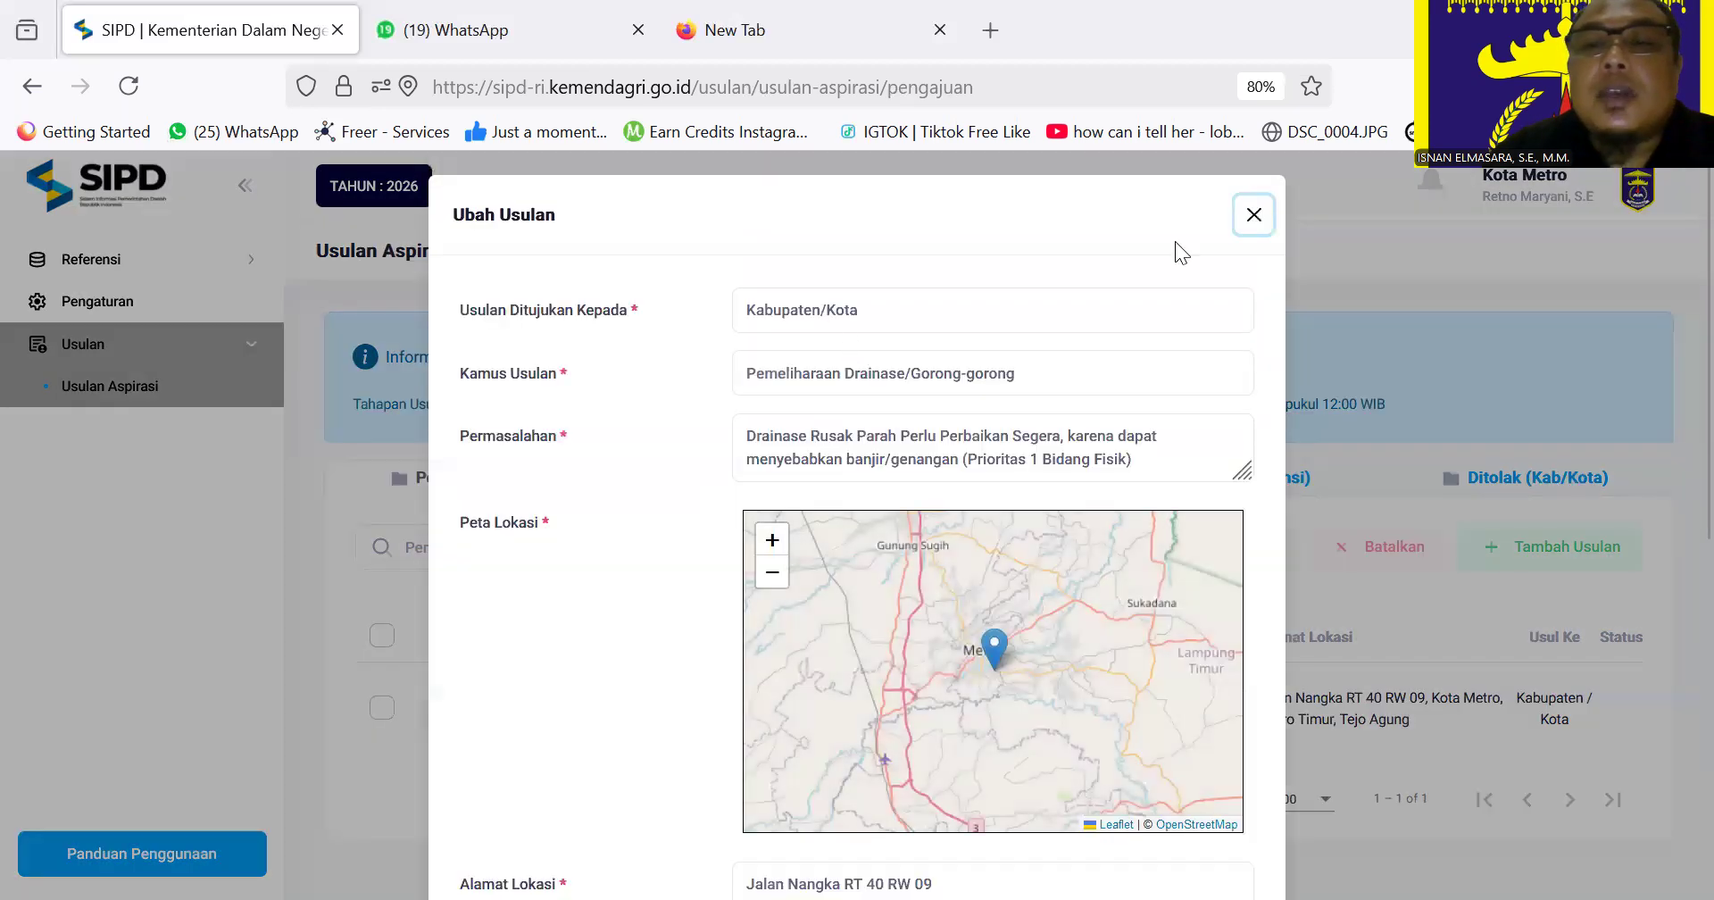
pyautogui.click(1253, 215)
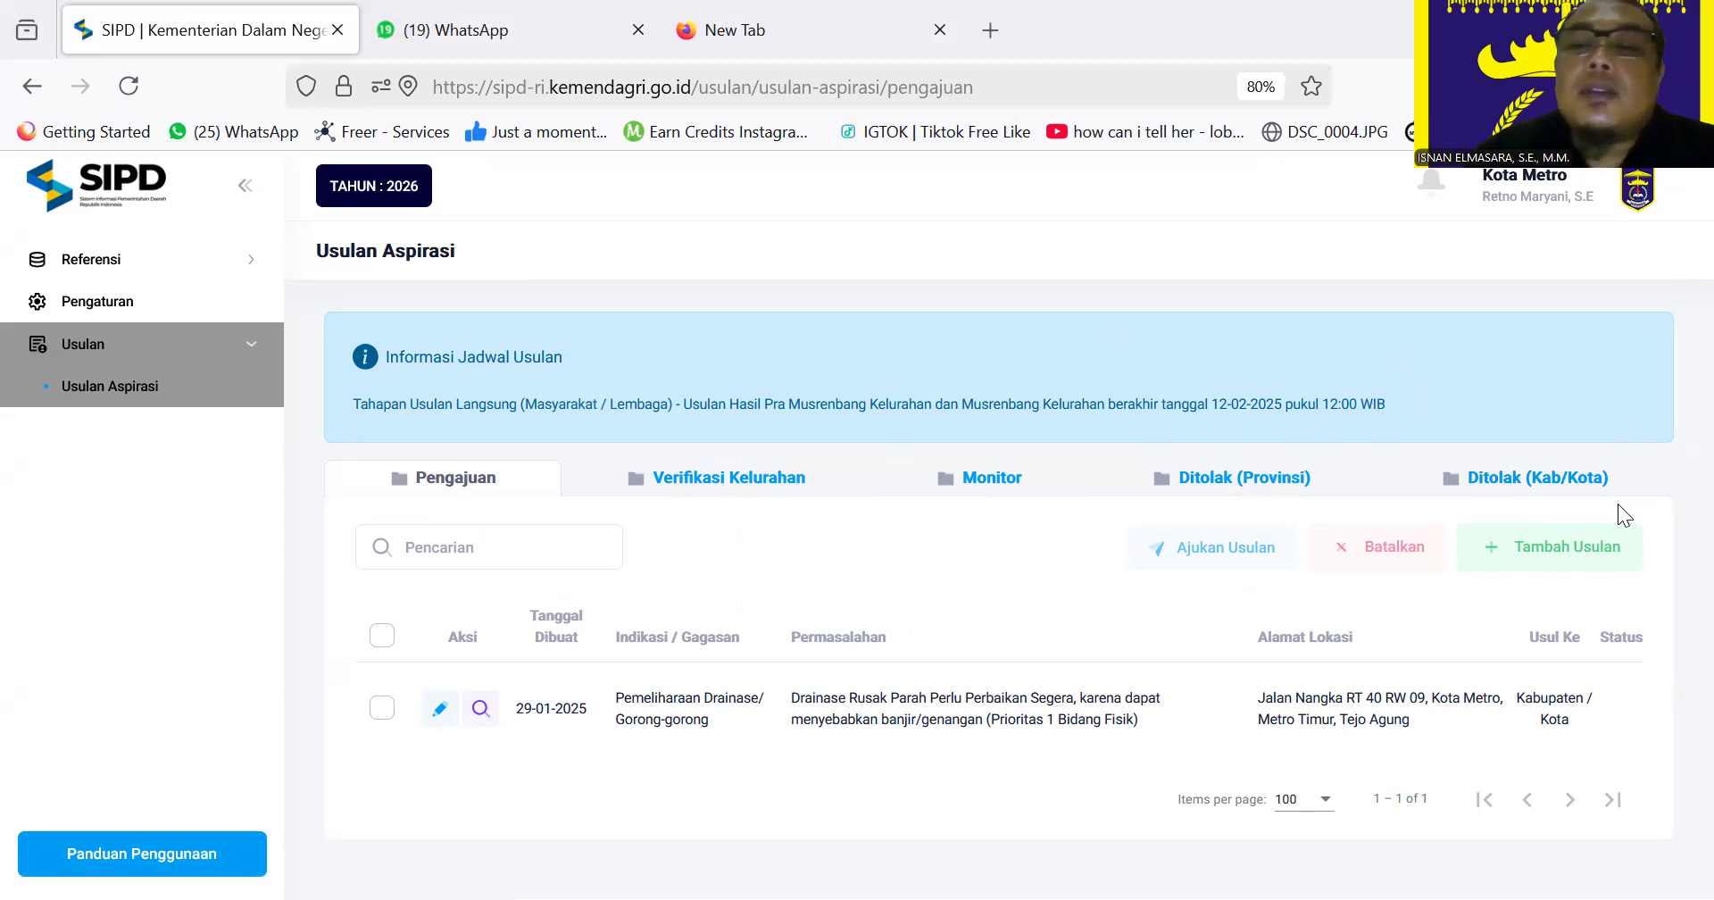
pyautogui.click(969, 487)
pyautogui.scroll(-3, 1417, 676)
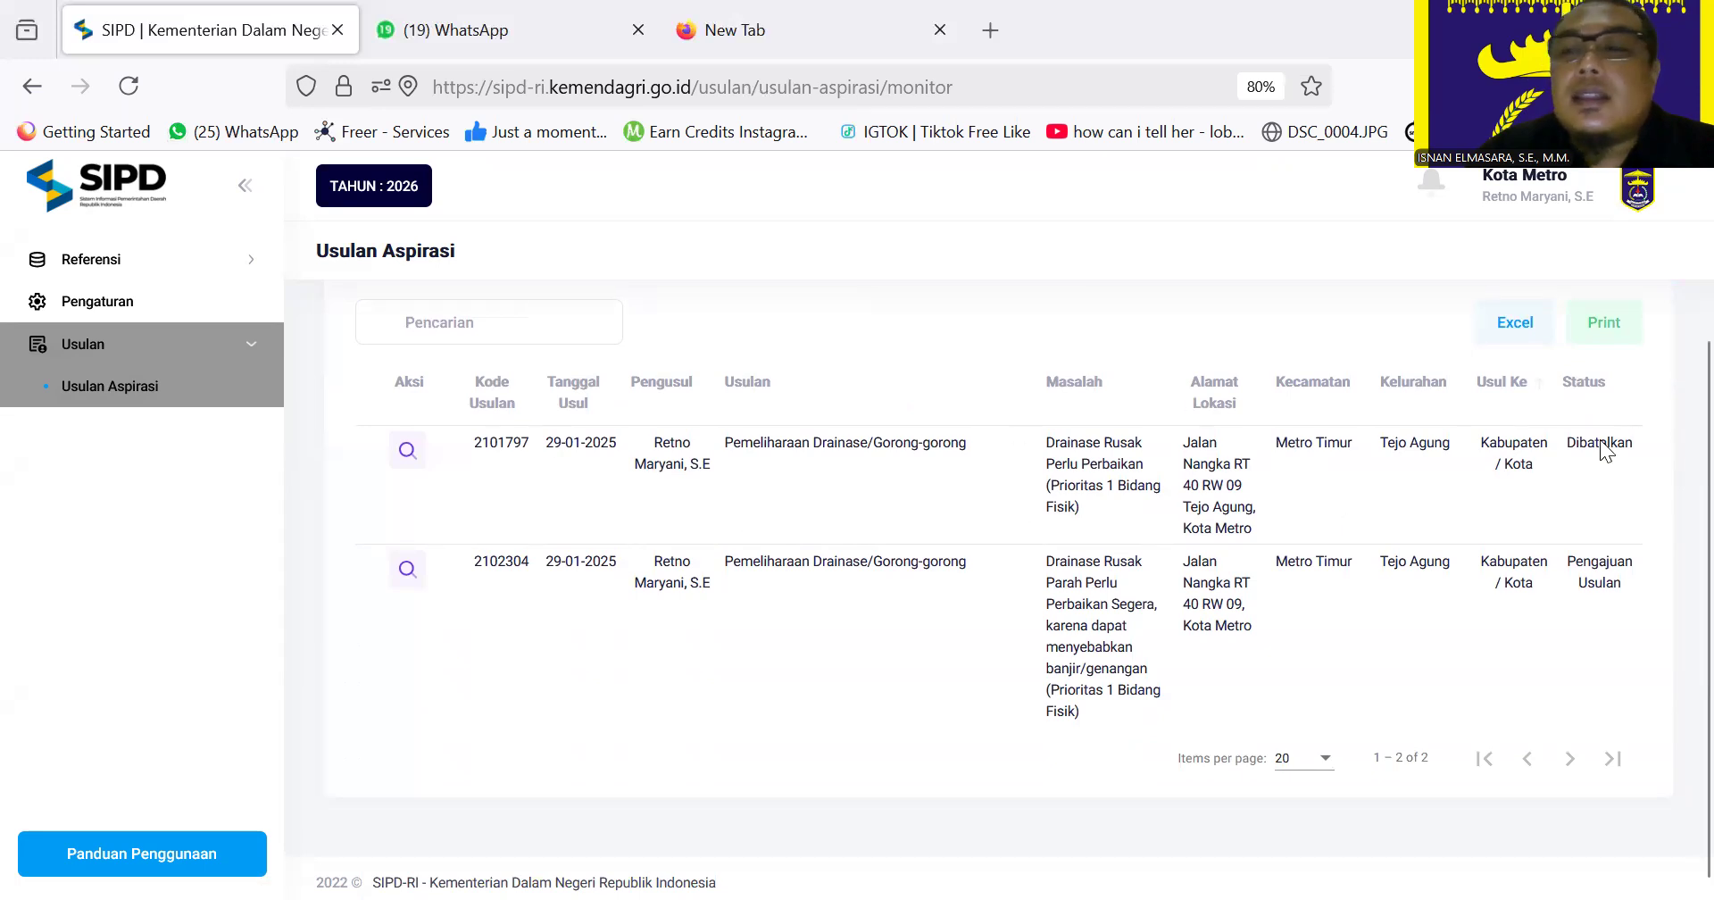
pyautogui.scroll(3, 1423, 502)
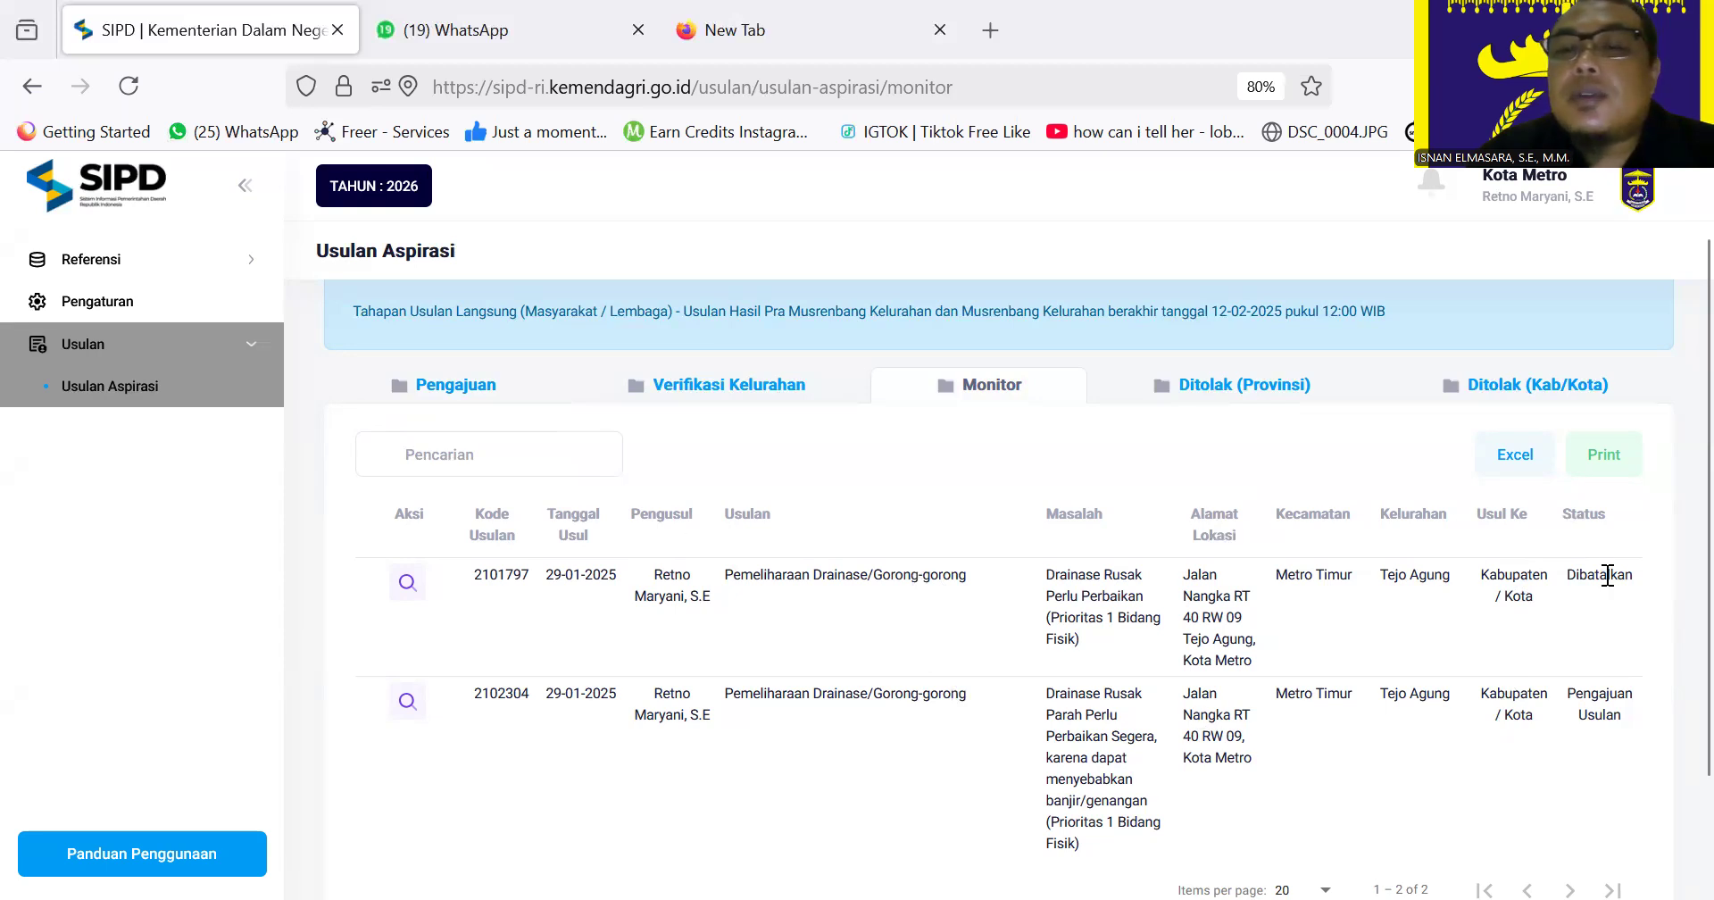
pyautogui.click(500, 388)
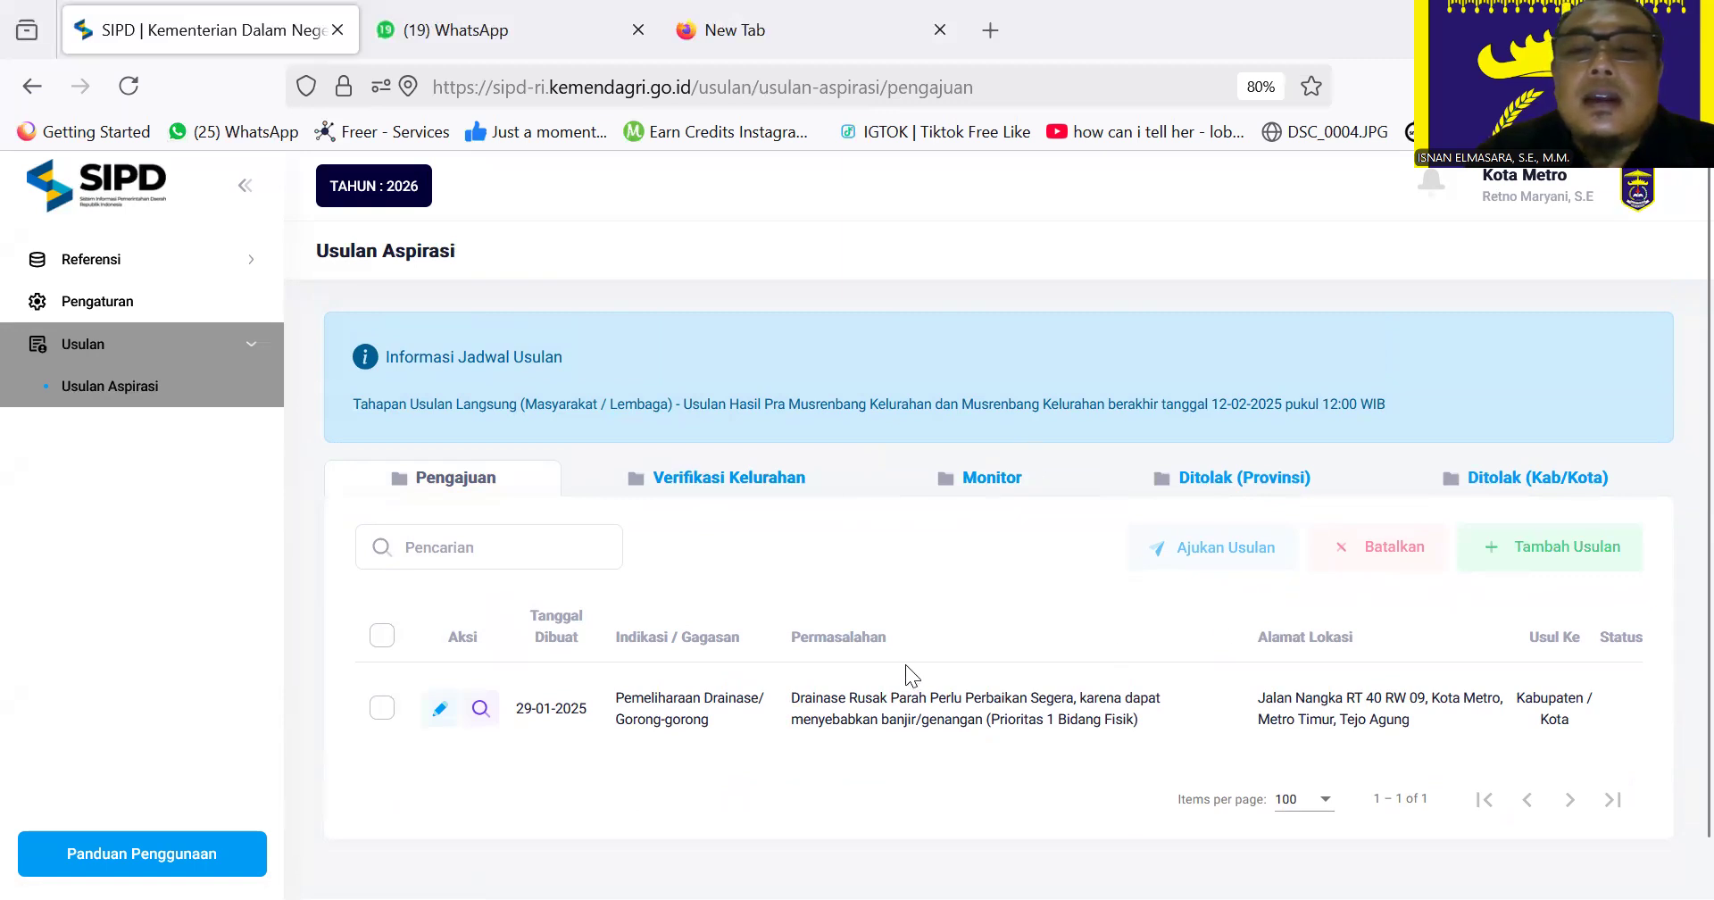
pyautogui.click(992, 480)
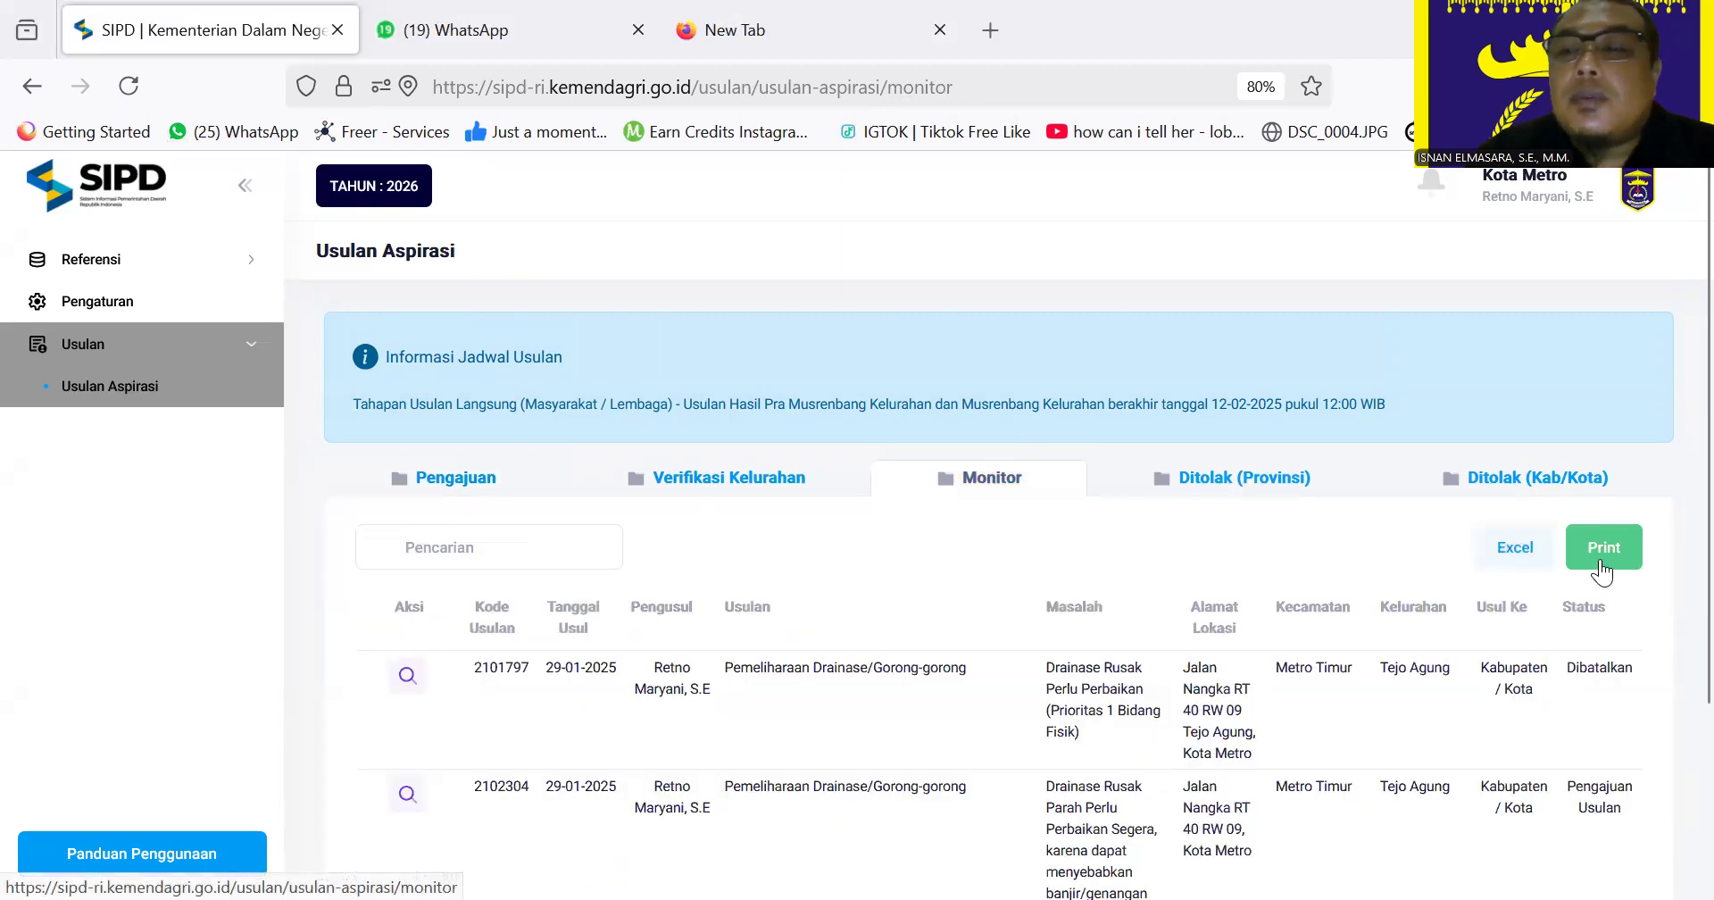
pyautogui.scroll(-3, 1671, 521)
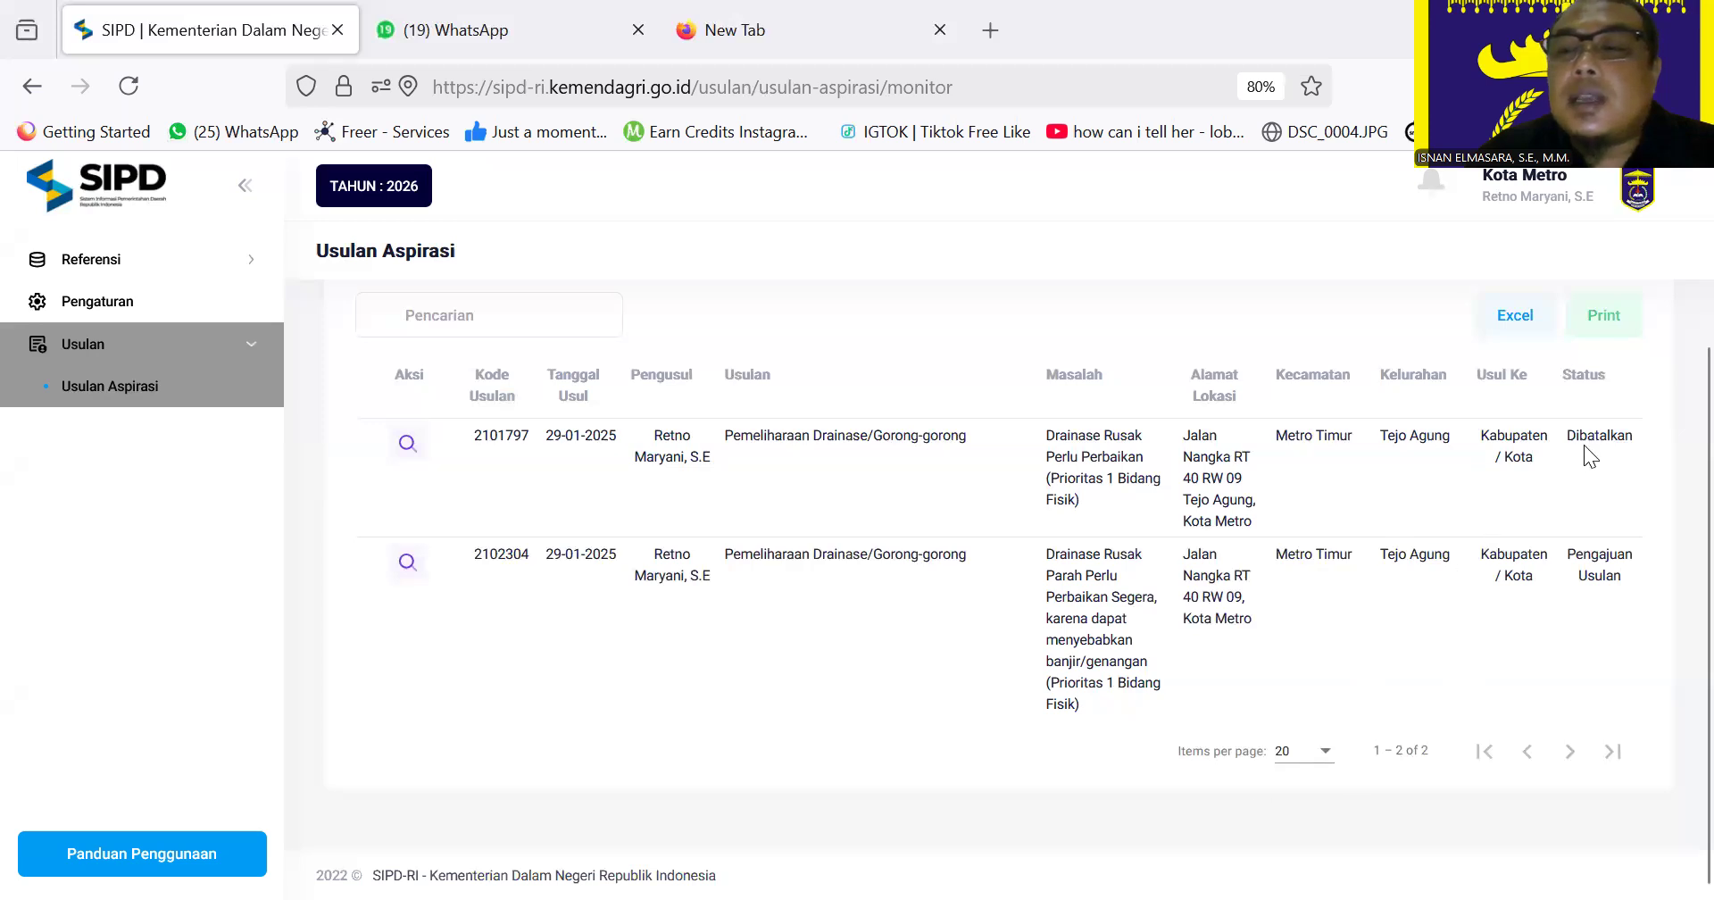
pyautogui.scroll(3, 1671, 500)
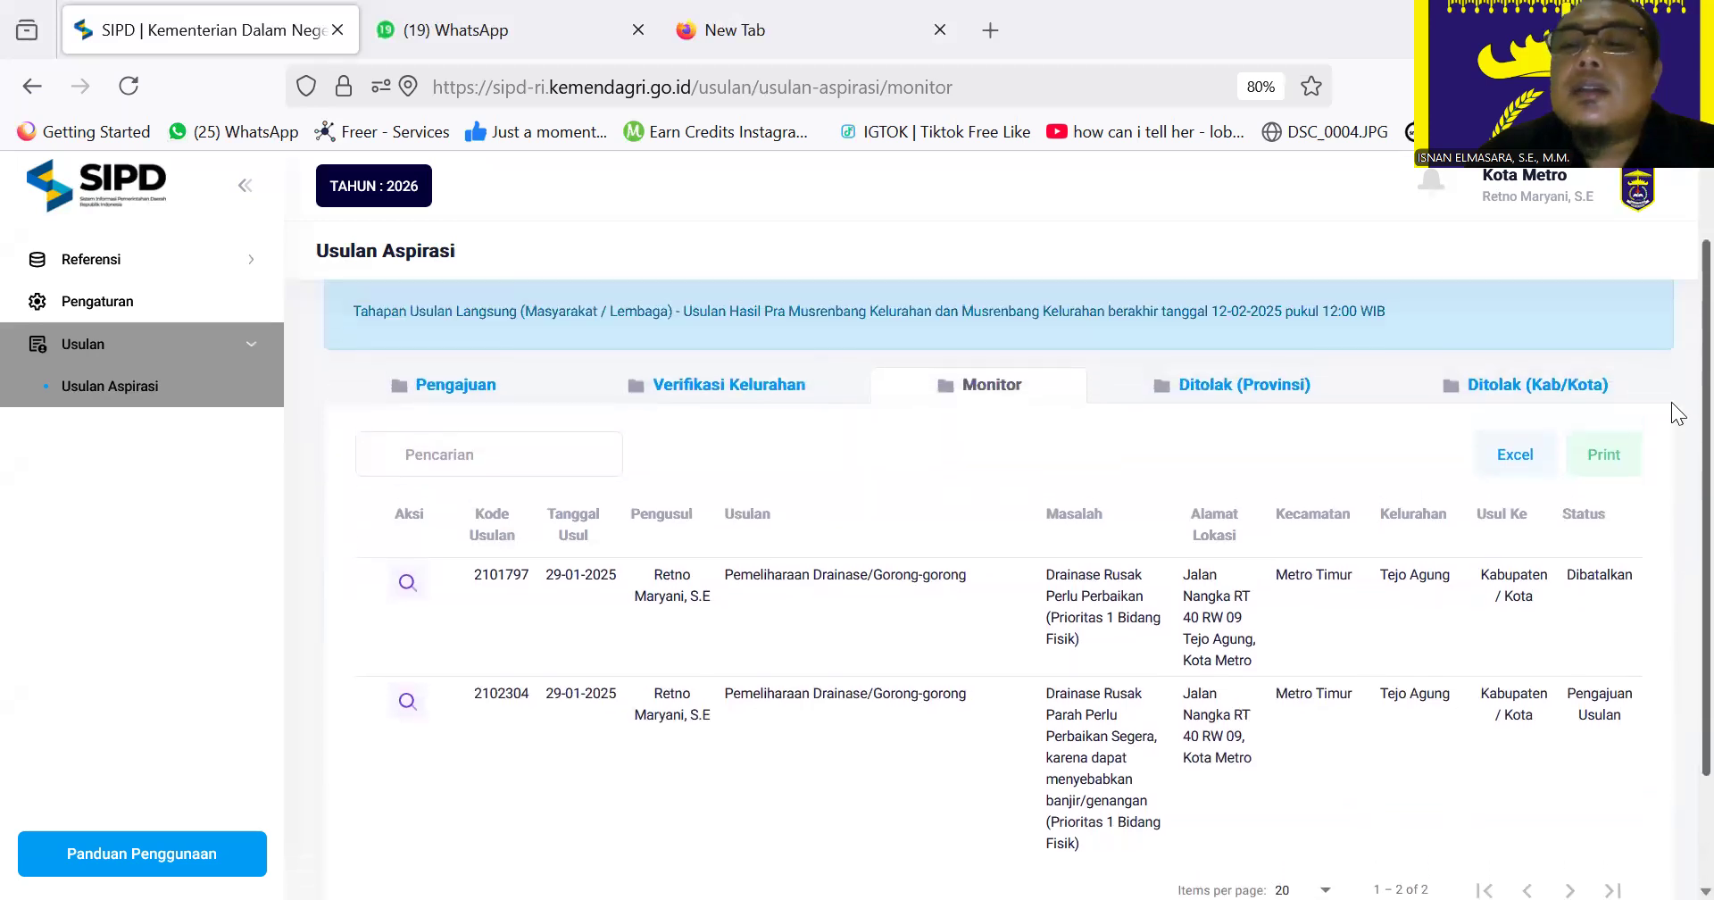
pyautogui.click(1212, 418)
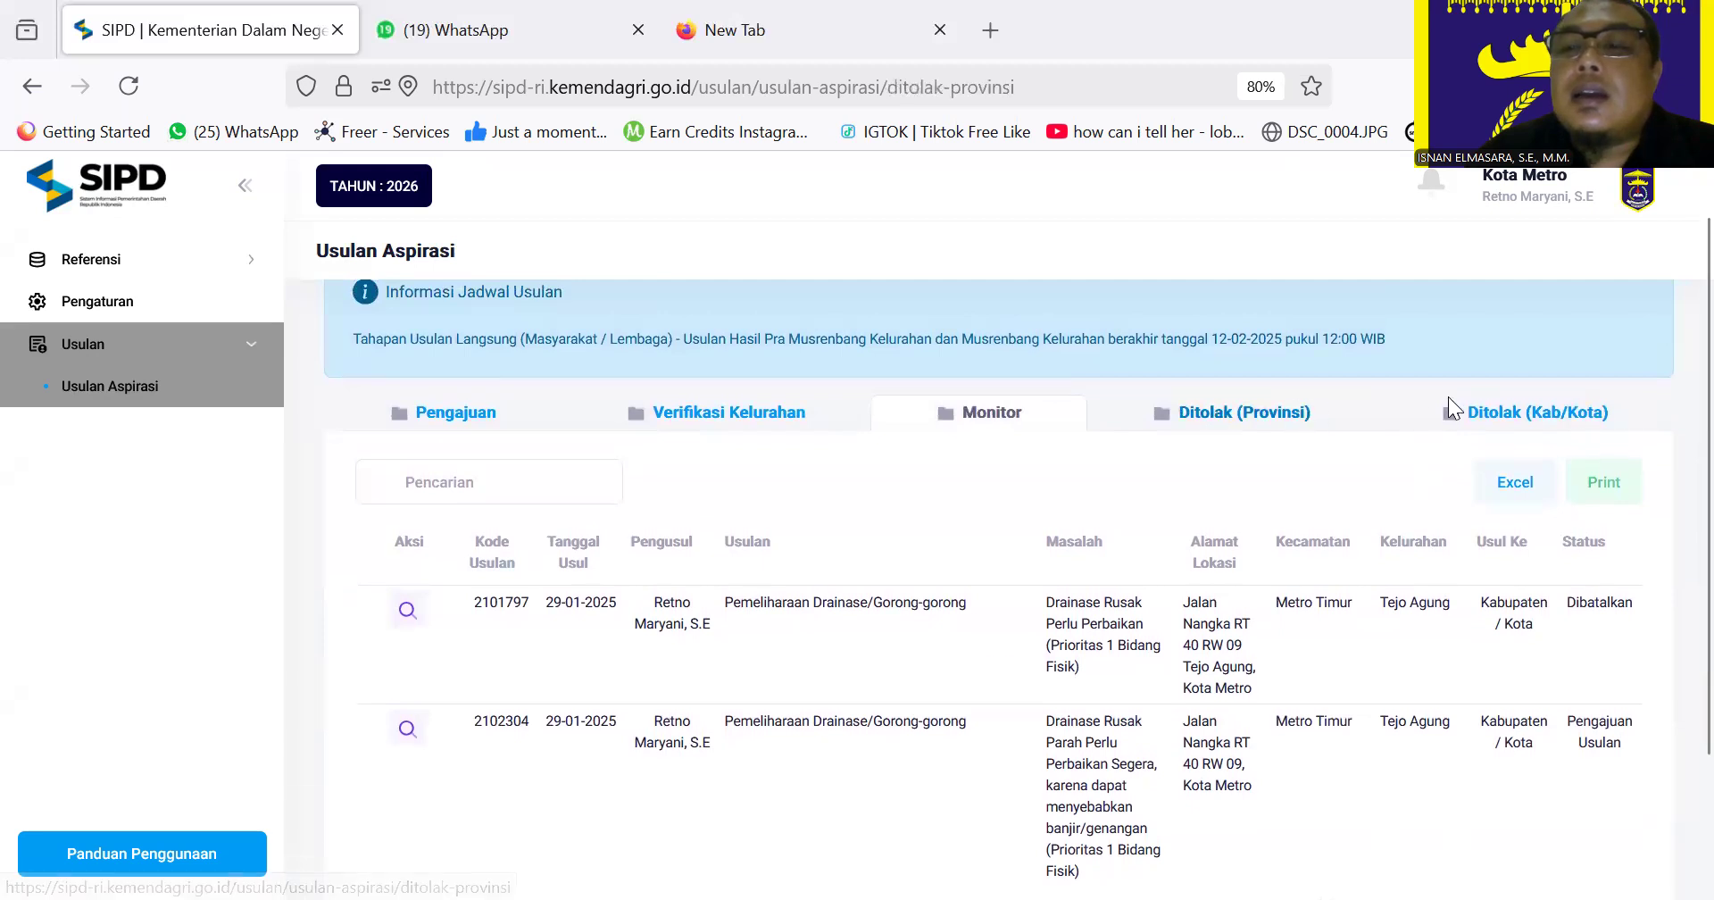
pyautogui.click(1522, 473)
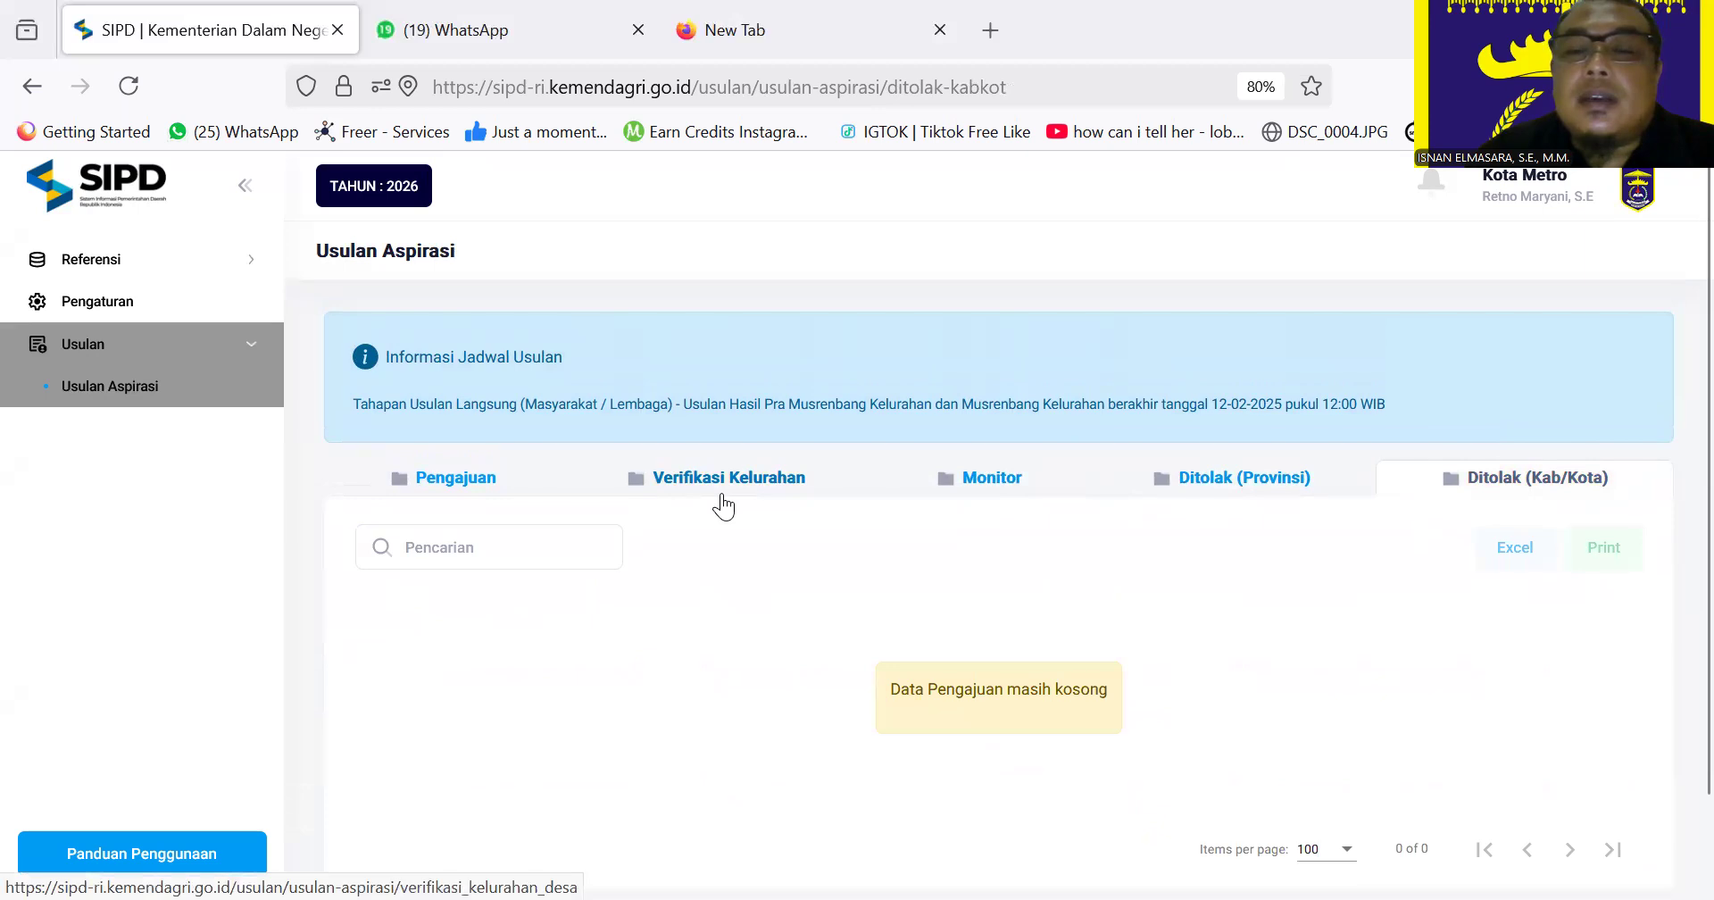
pyautogui.click(479, 486)
pyautogui.scroll(-1, 1226, 649)
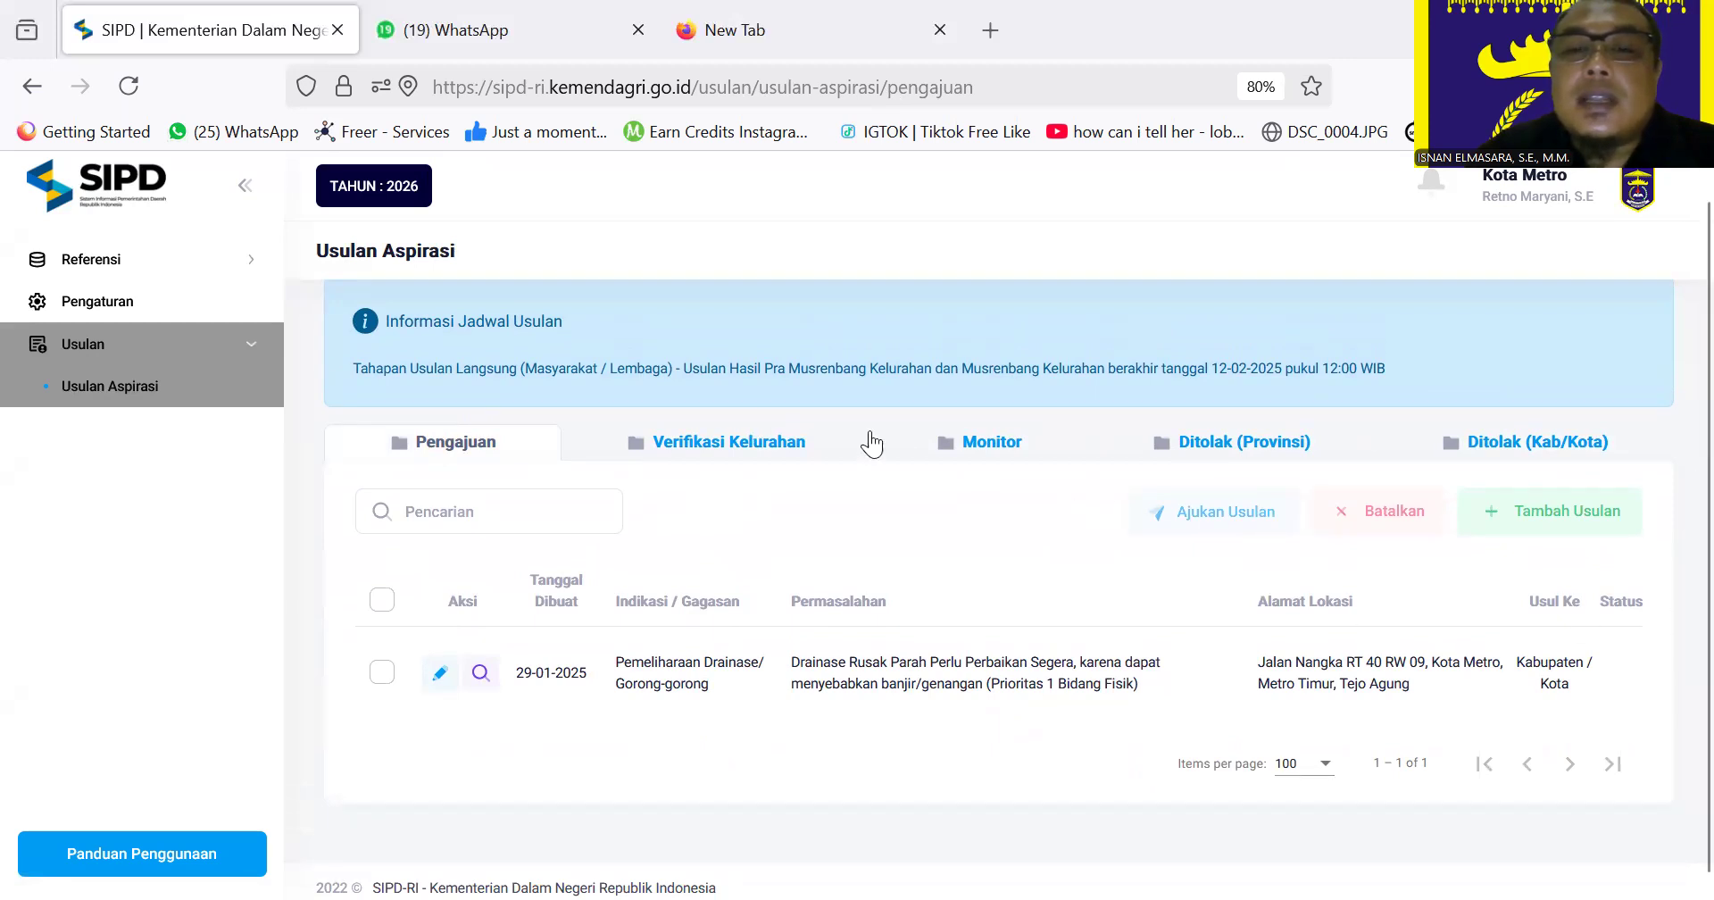
pyautogui.click(1009, 446)
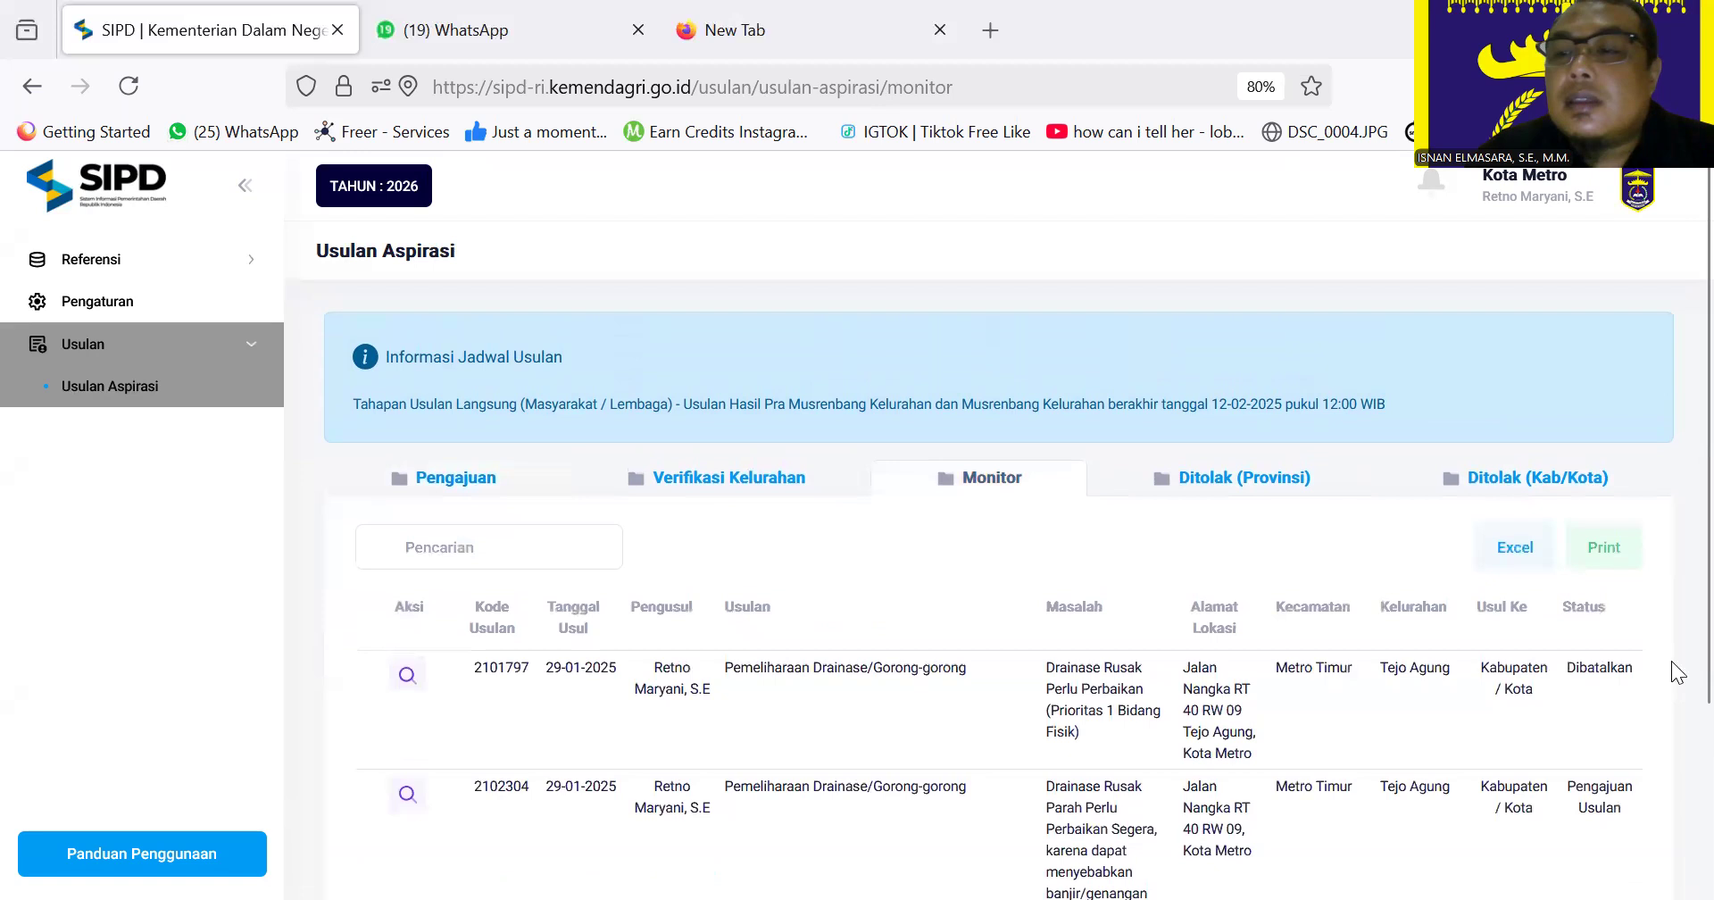
pyautogui.scroll(-2, 1671, 714)
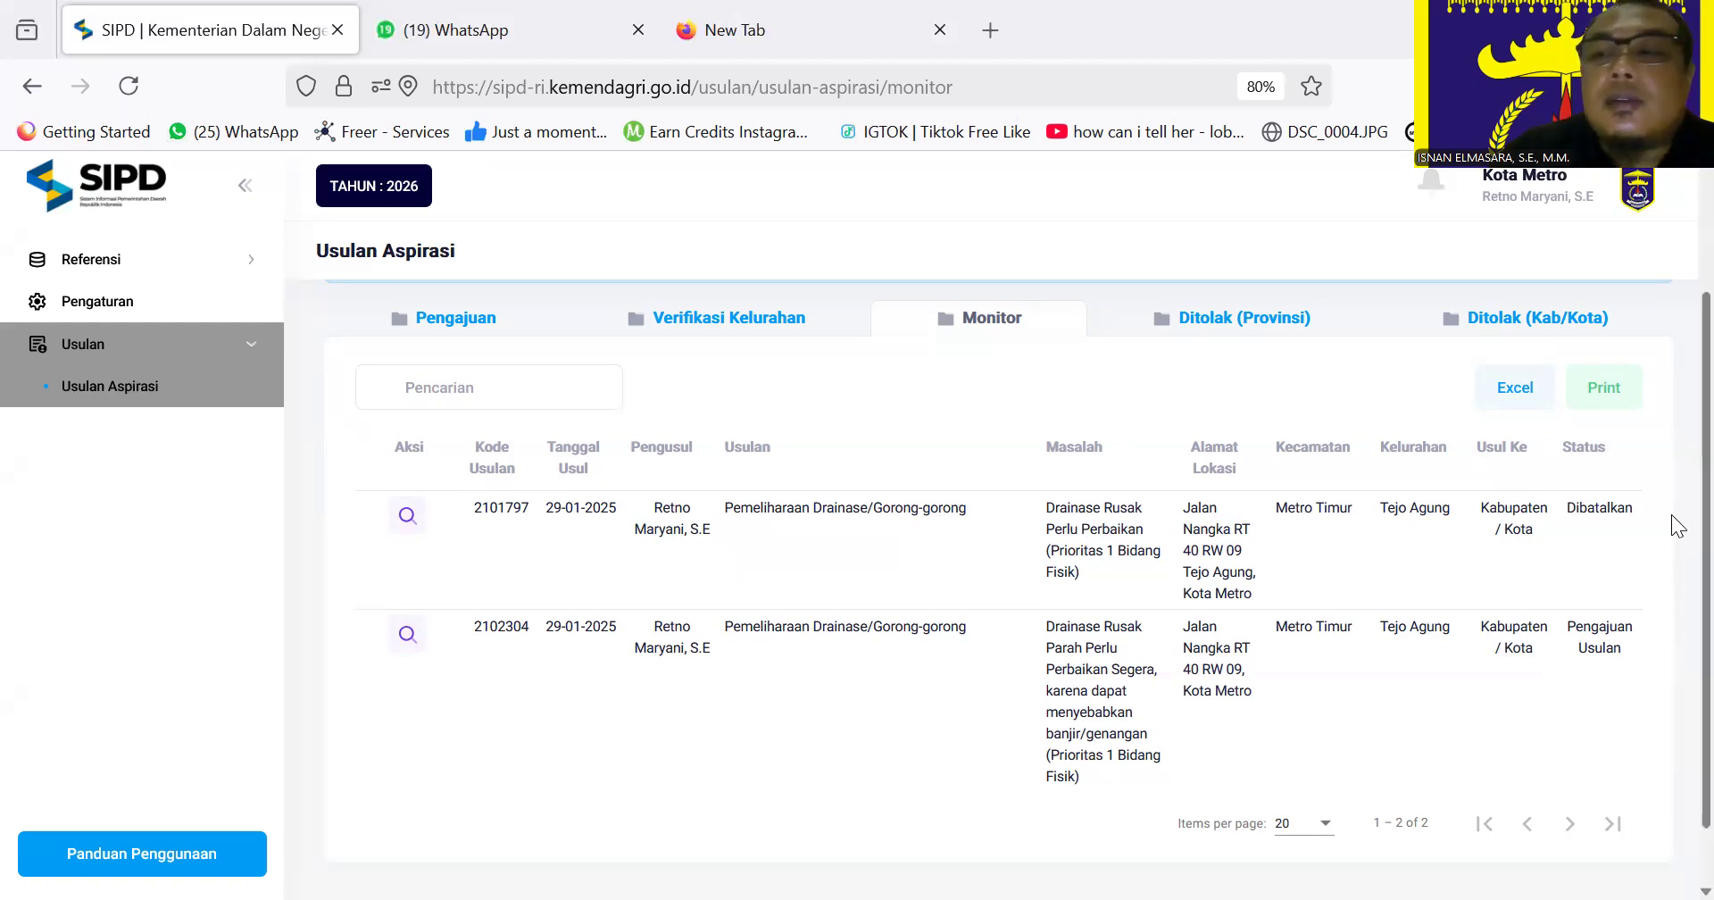
pyautogui.scroll(1, 1672, 500)
pyautogui.scroll(1, 1672, 498)
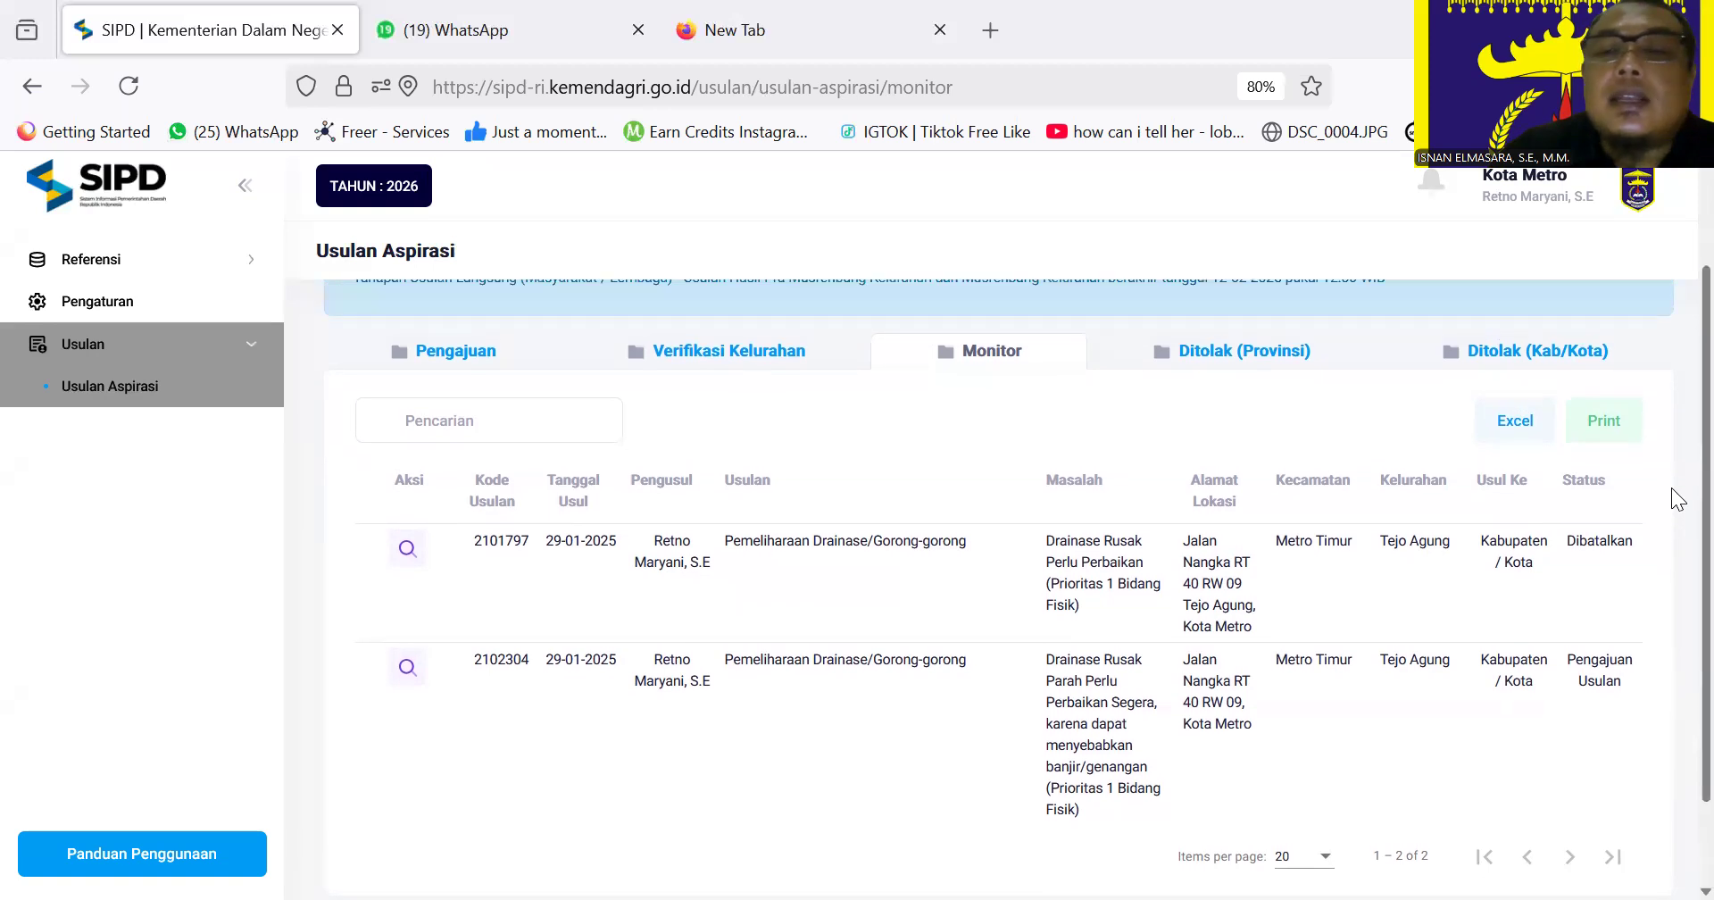
pyautogui.click(460, 351)
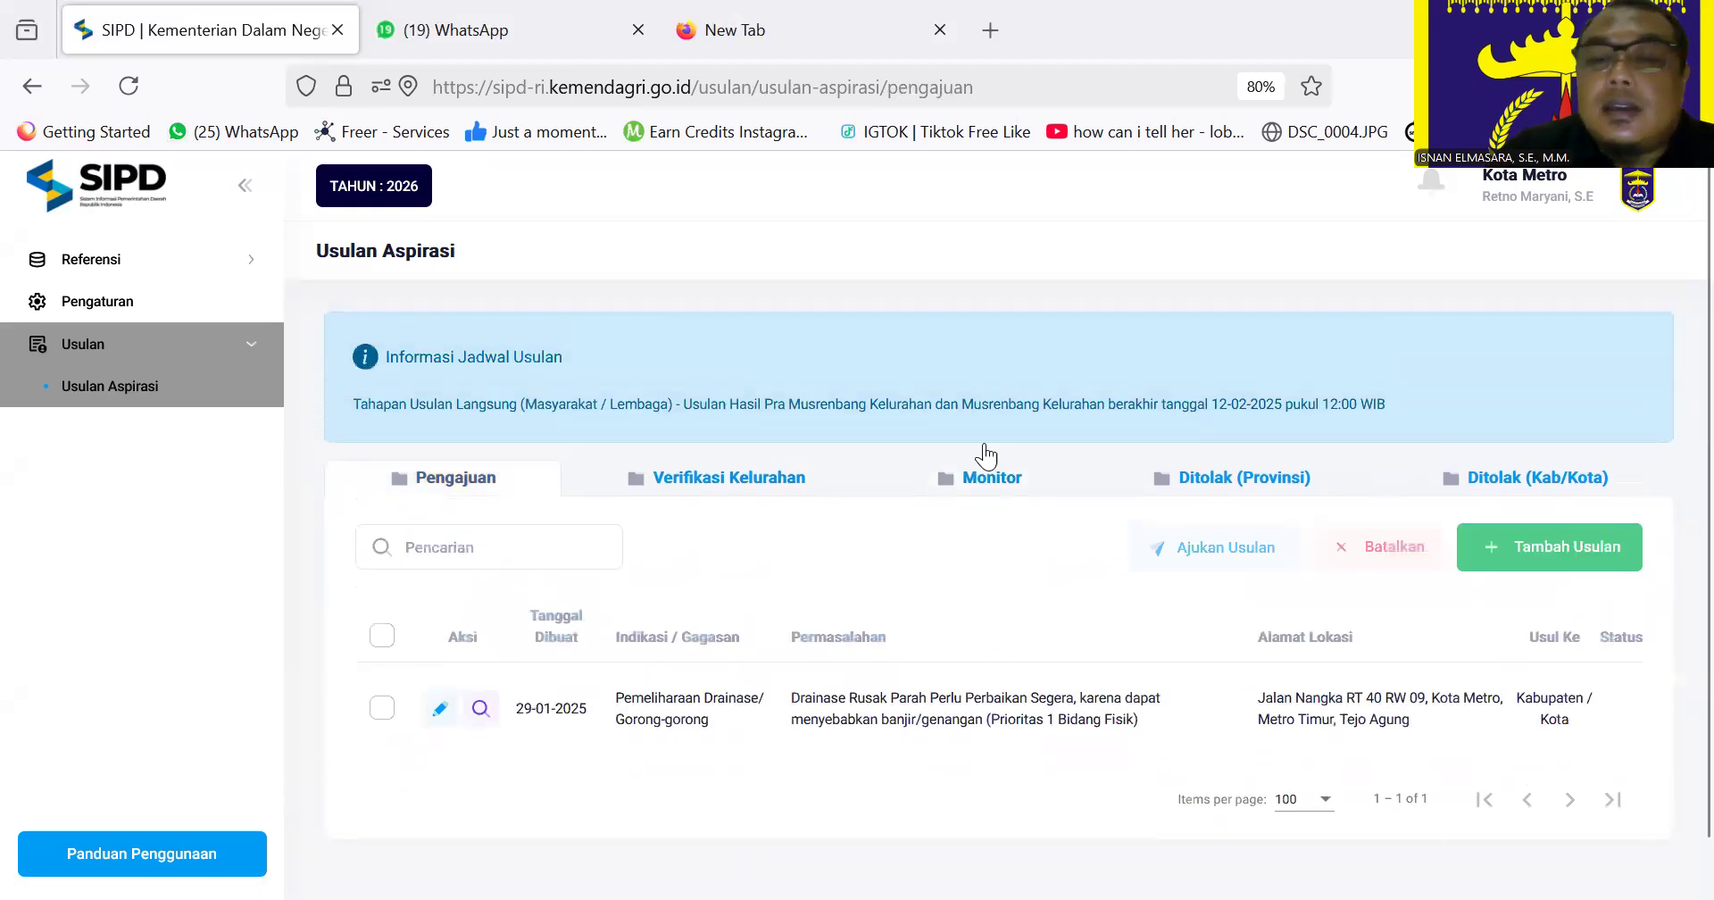